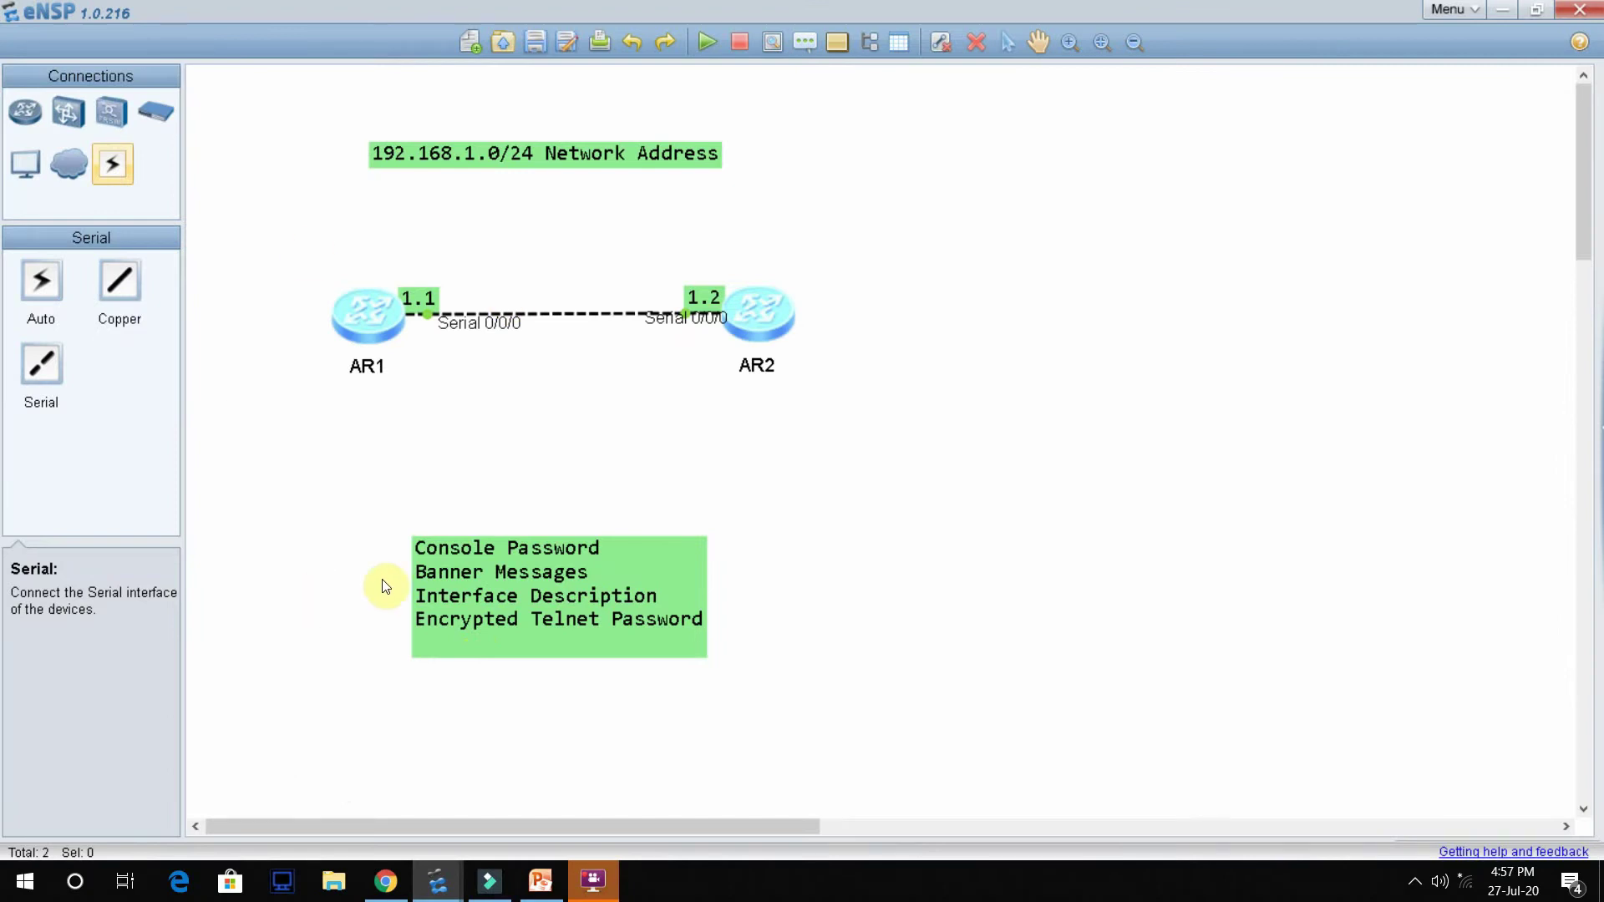
Step: Open AR1's console and enter system view with the system-view command
left_click_drag(323, 120, 940, 752)
double_click(368, 337)
left_click(781, 351)
key("Return")
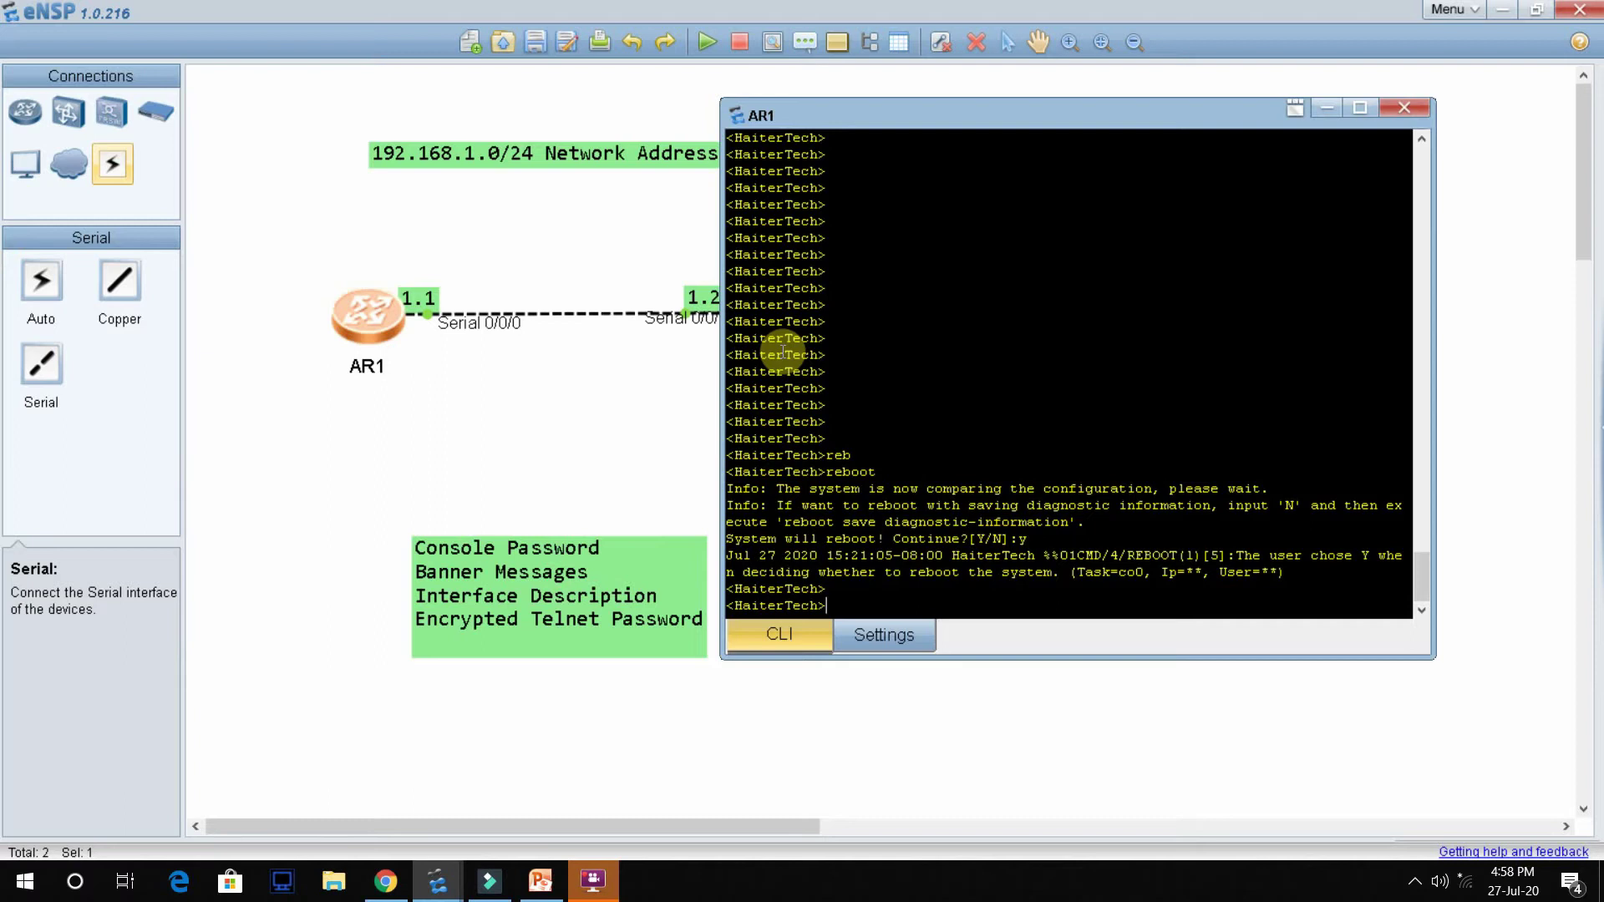
type("syste")
key("Tab")
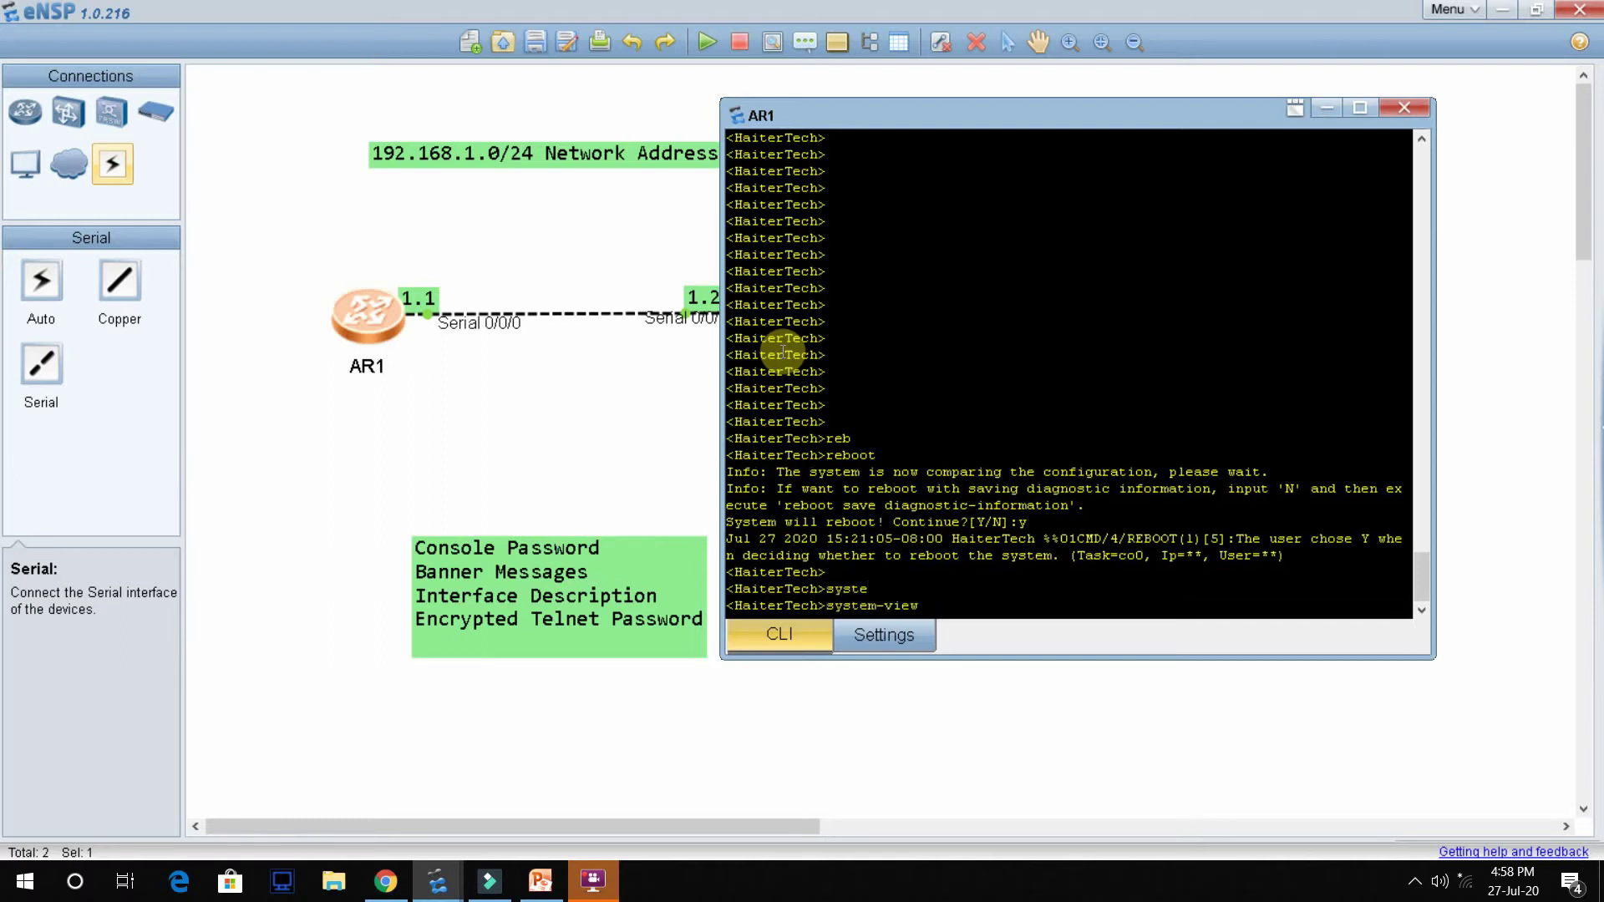
key("Return")
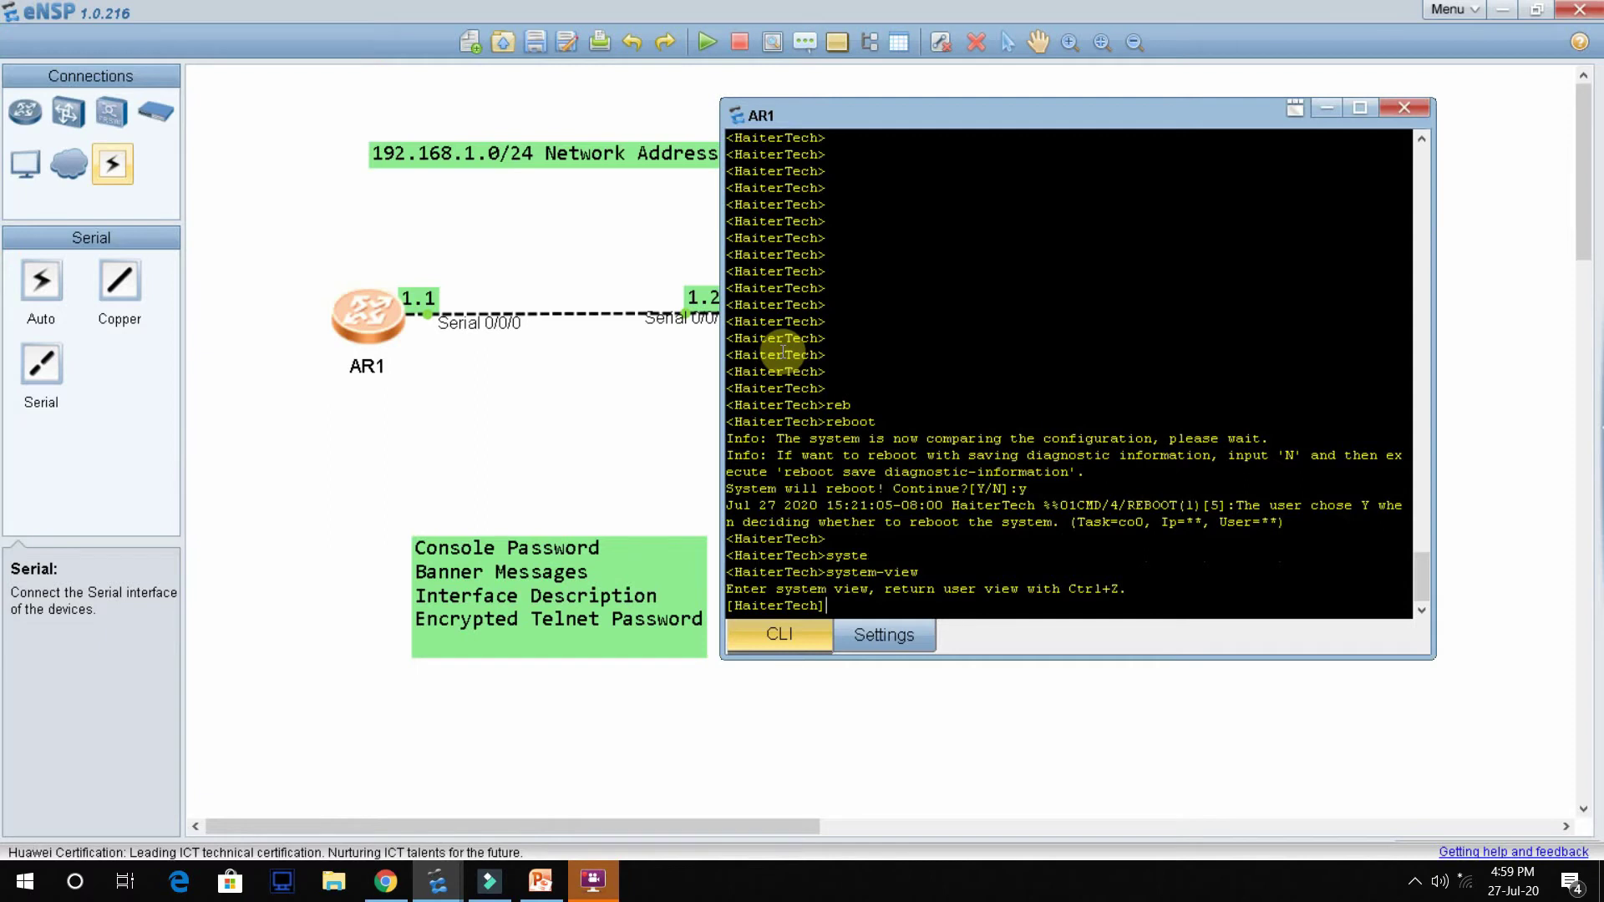
Step: Enter the user-interface console 0 line configuration
type("user")
key("Tab")
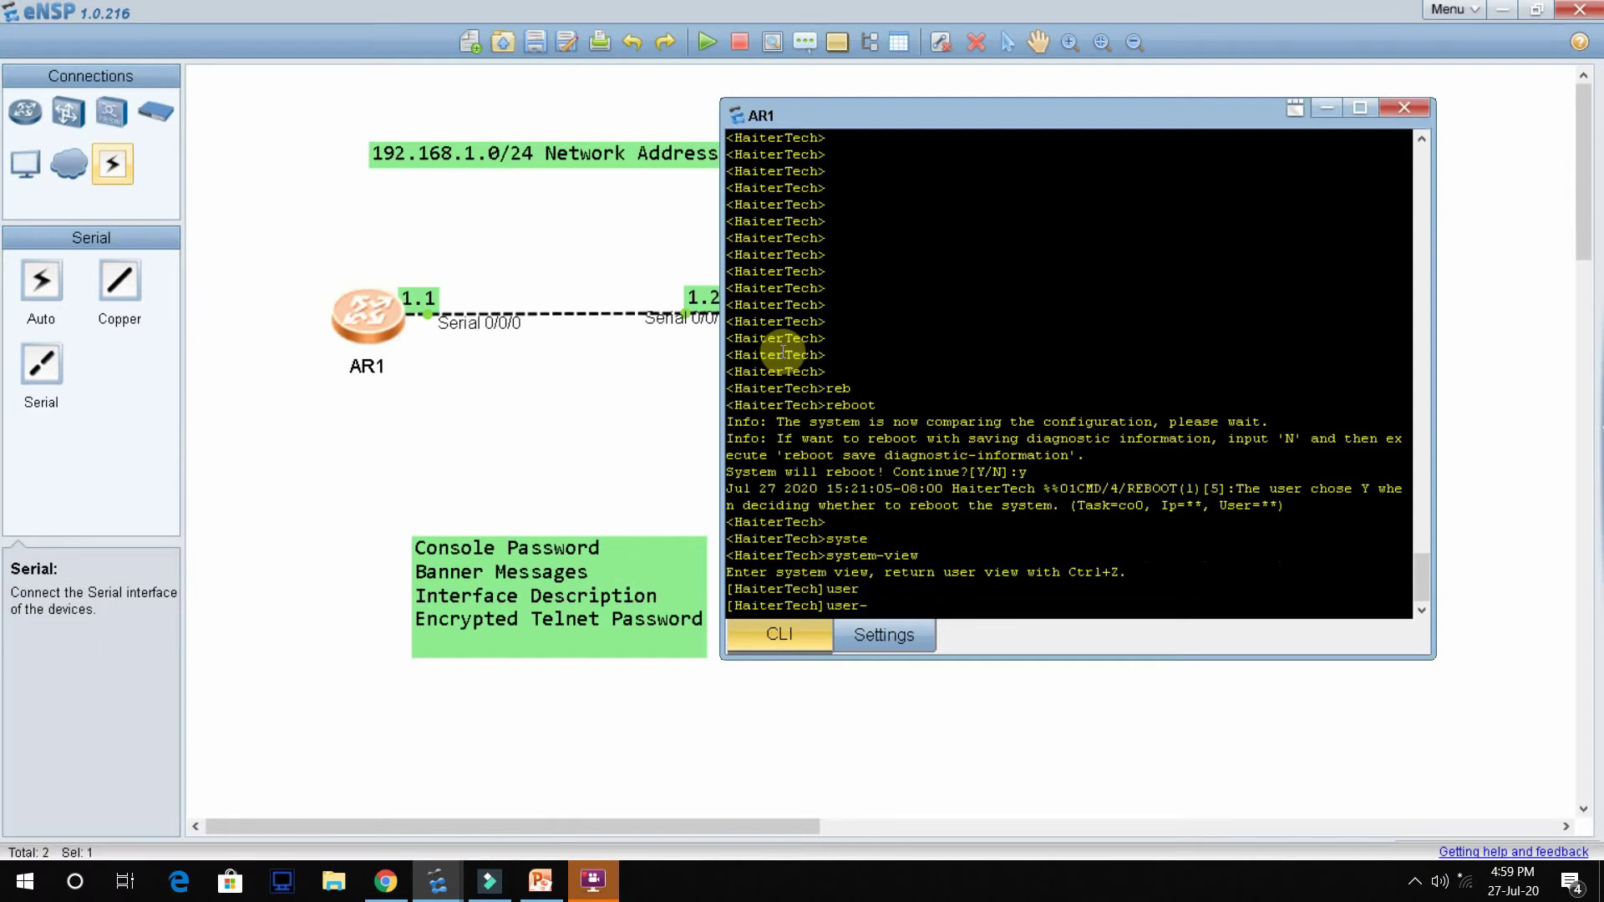
type("in")
key("Tab")
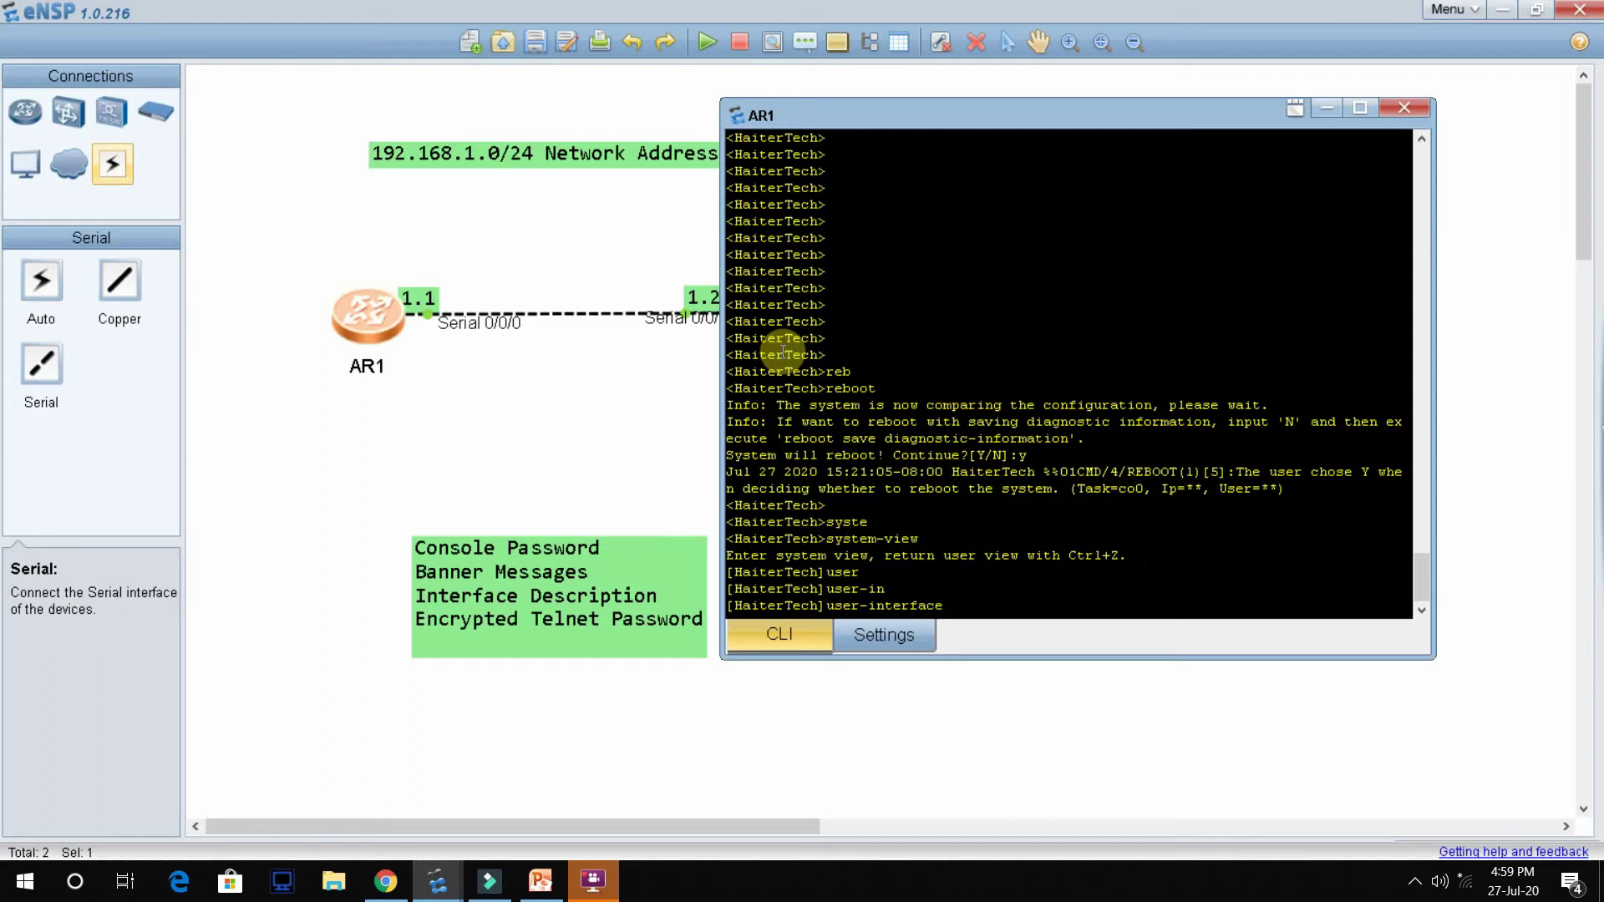
type("con")
key("Tab")
type("0")
key("Return")
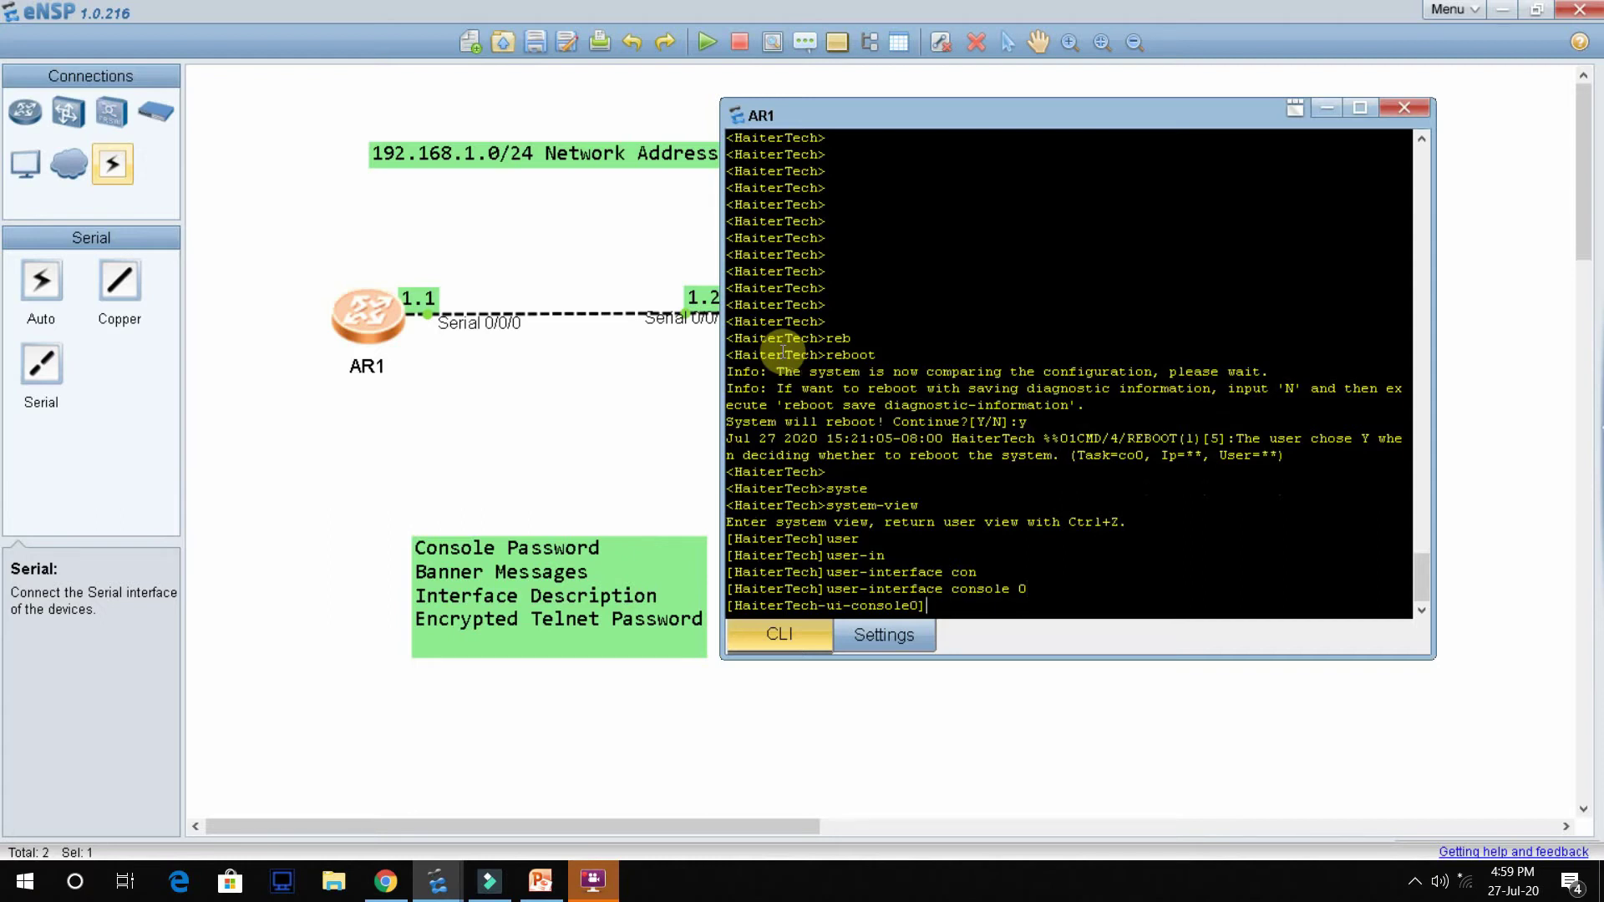
Step: Set authentication-mode password on the console 0 line
type("auth")
key("Tab")
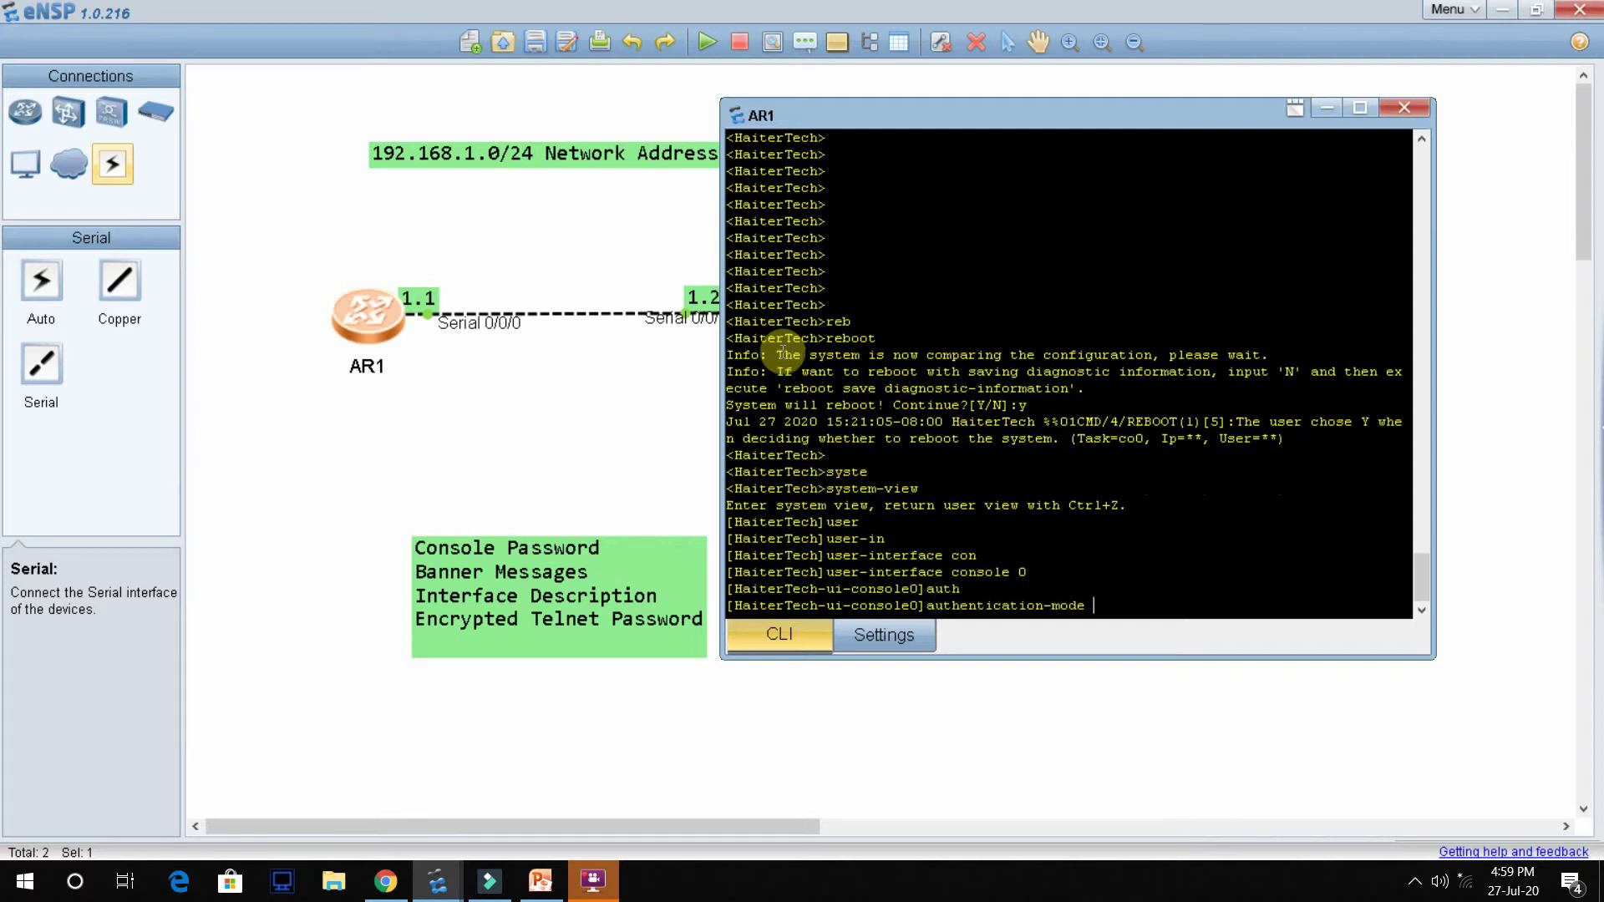
type("pas")
key("Tab")
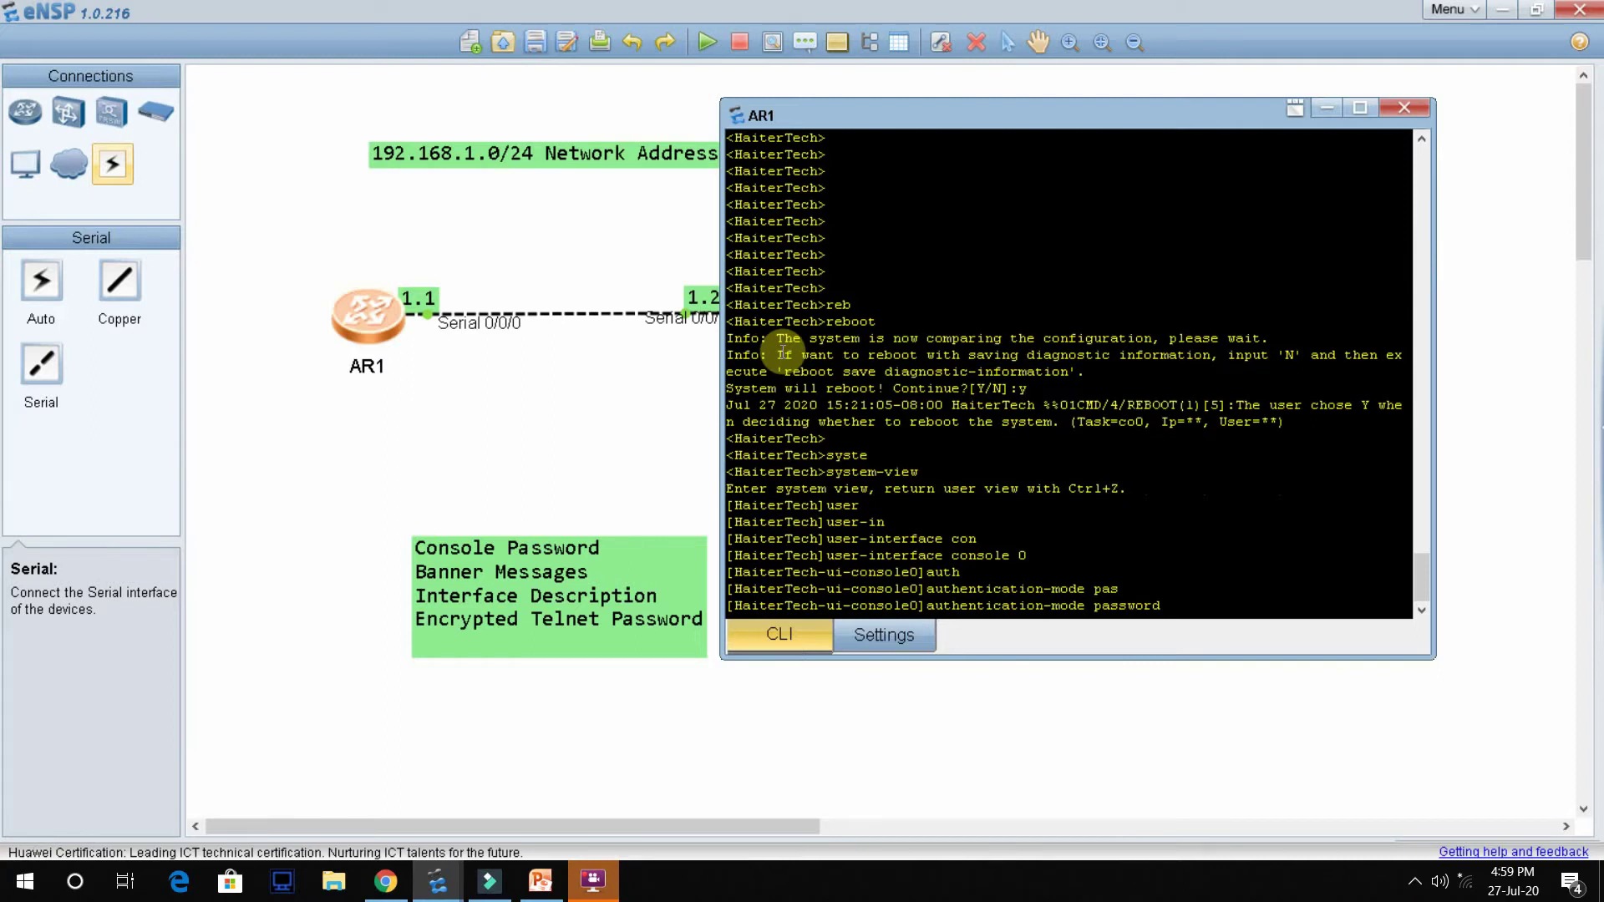
key("Return")
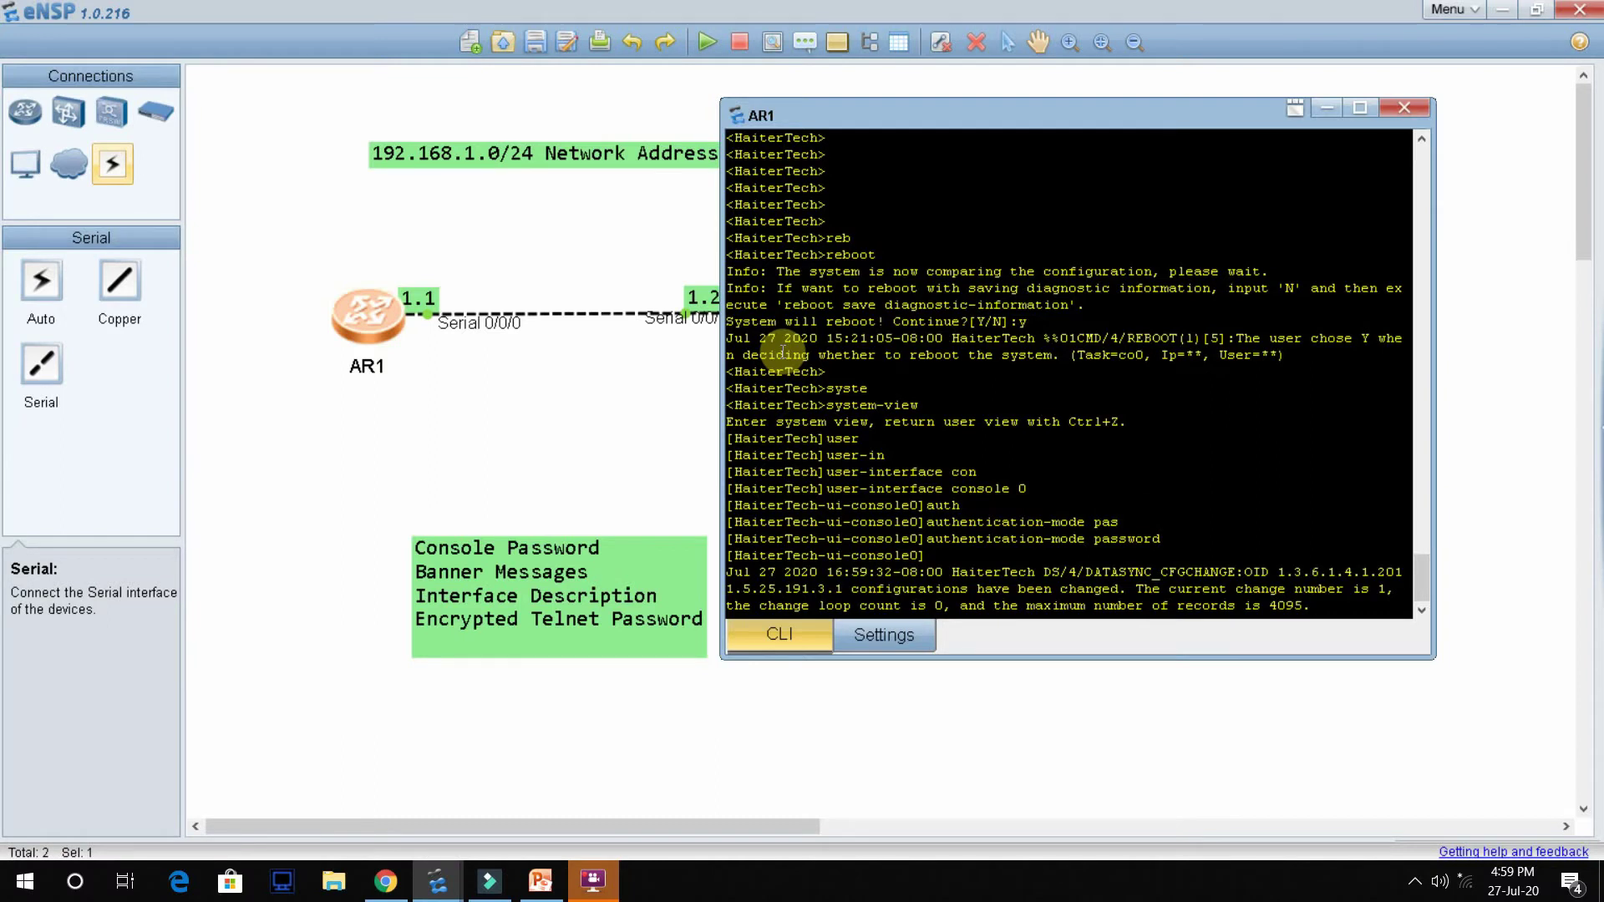
key("Return")
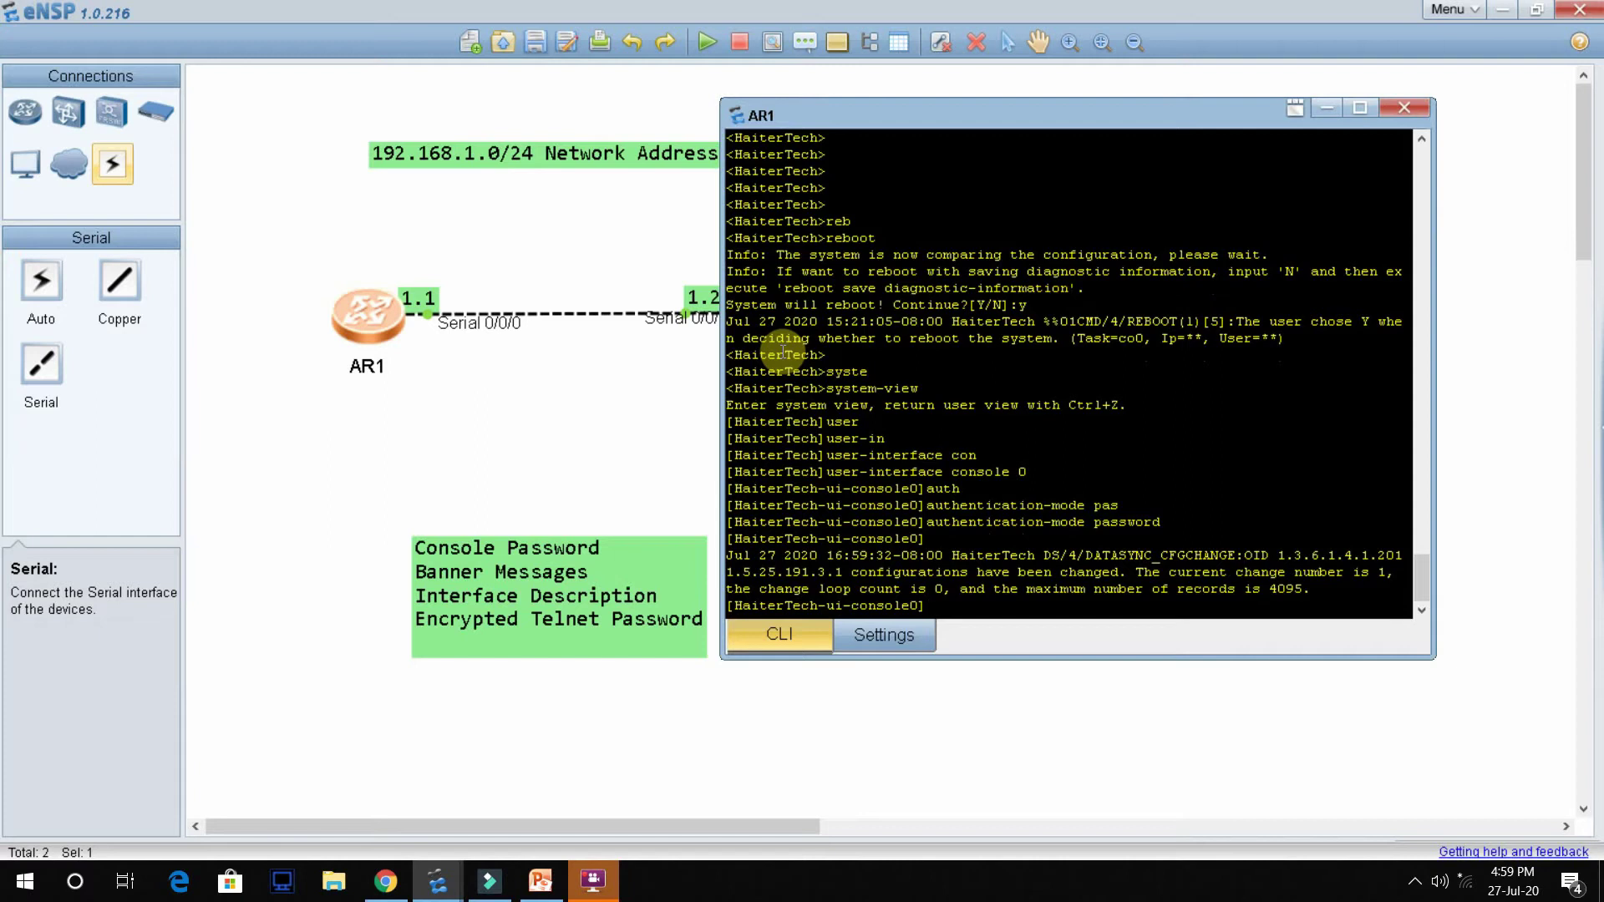
Step: Set the console password with 'set authentication password cipher' and the chosen password
key("Tab")
key("Tab")
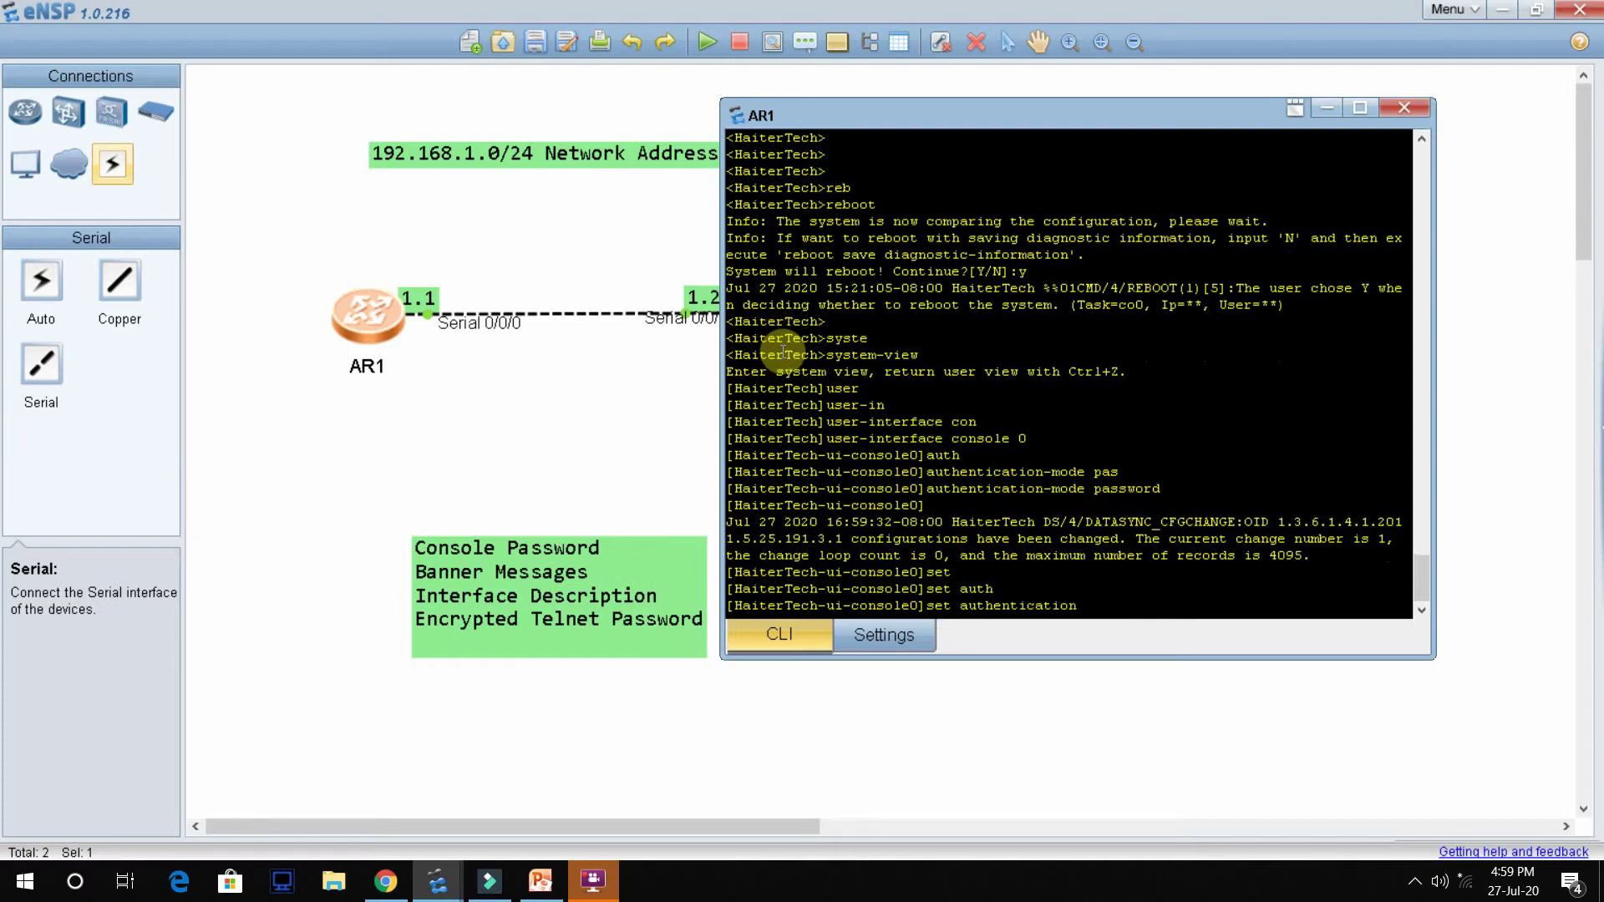
key("Tab")
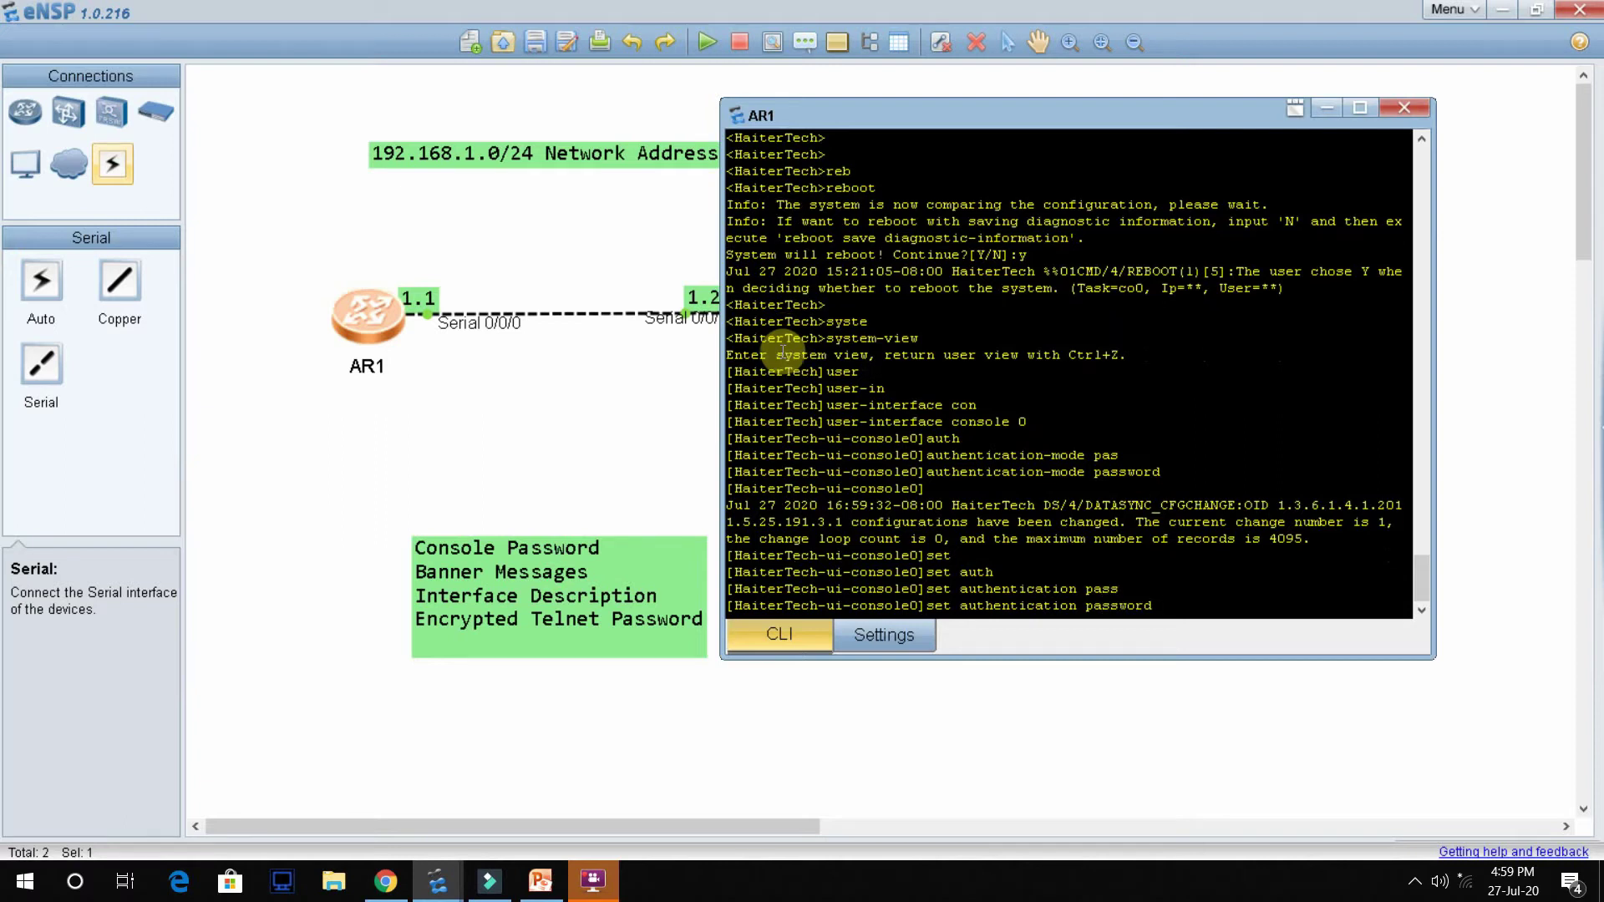
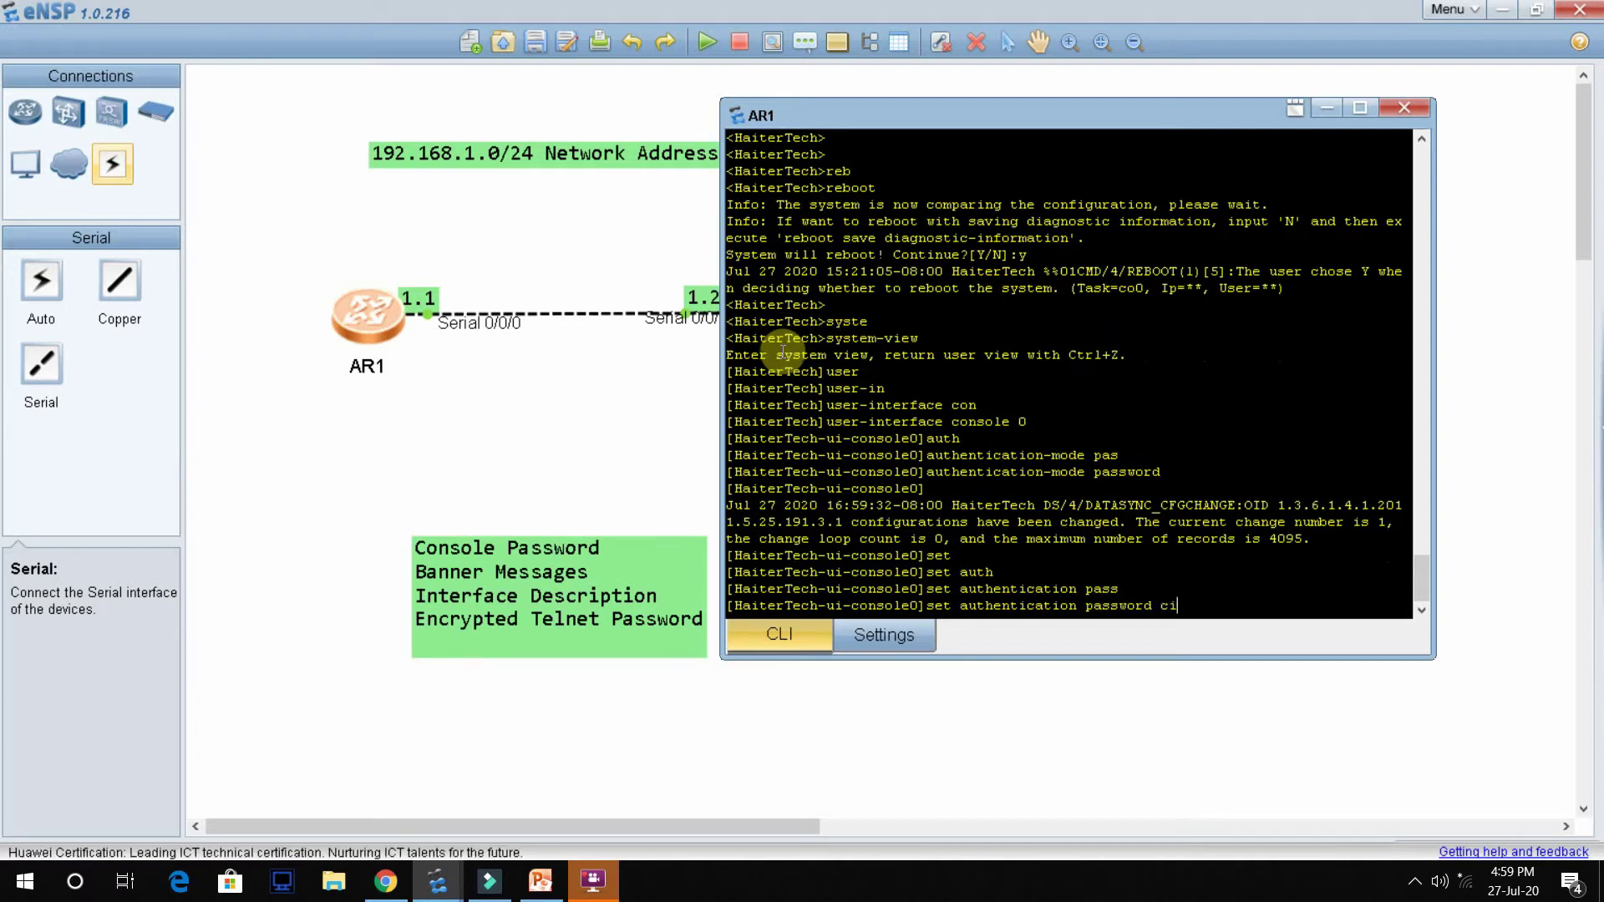
key("Tab")
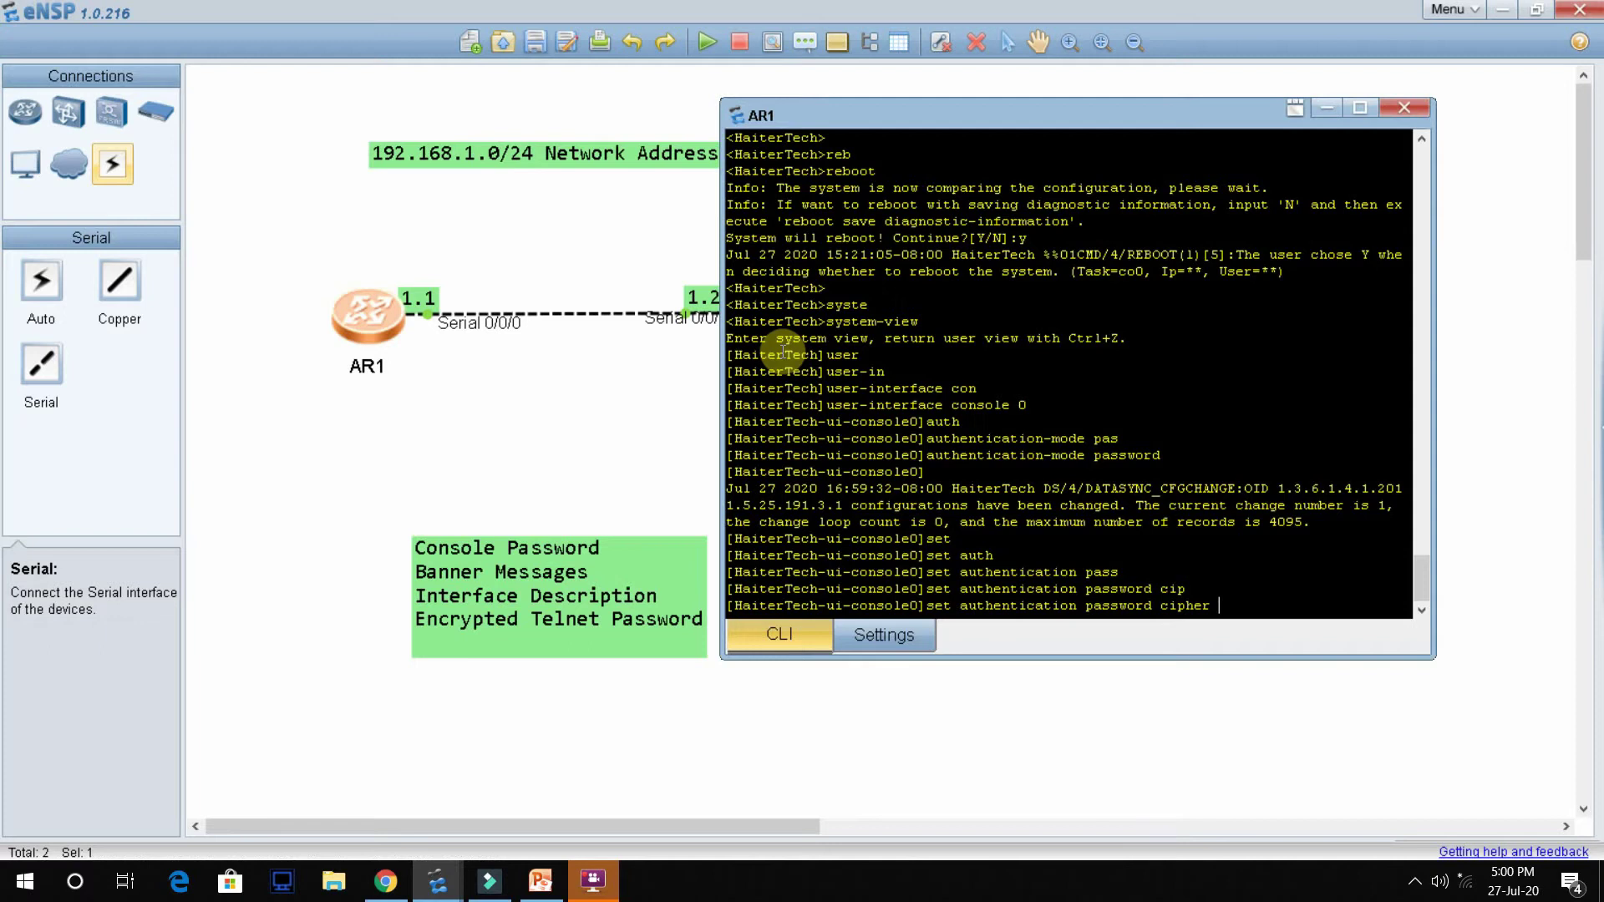
key("Return")
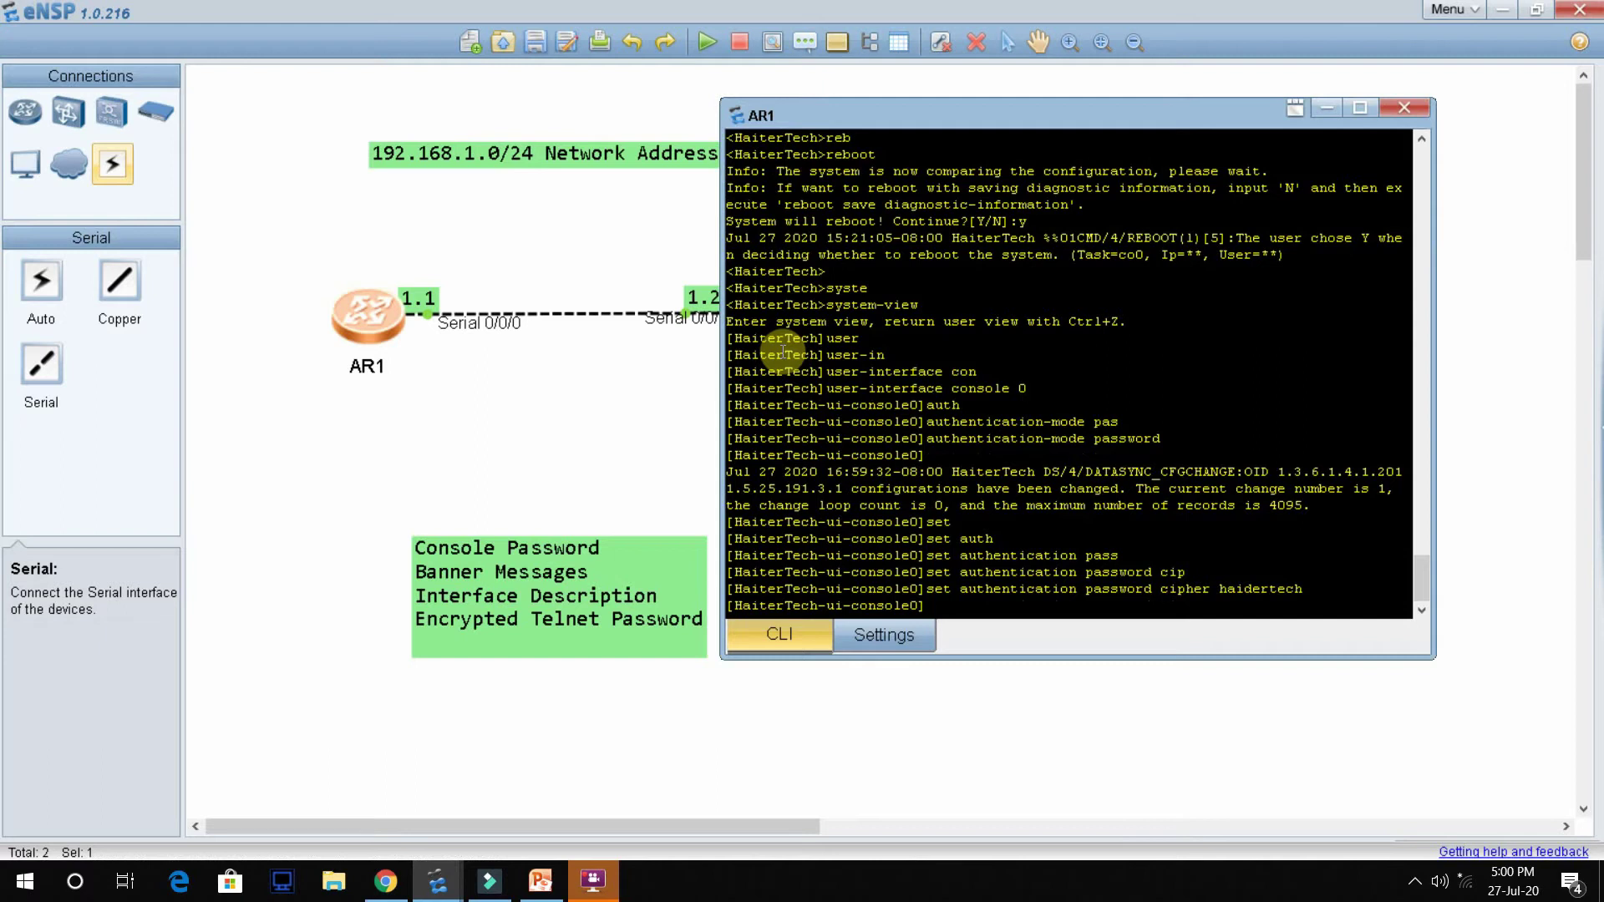
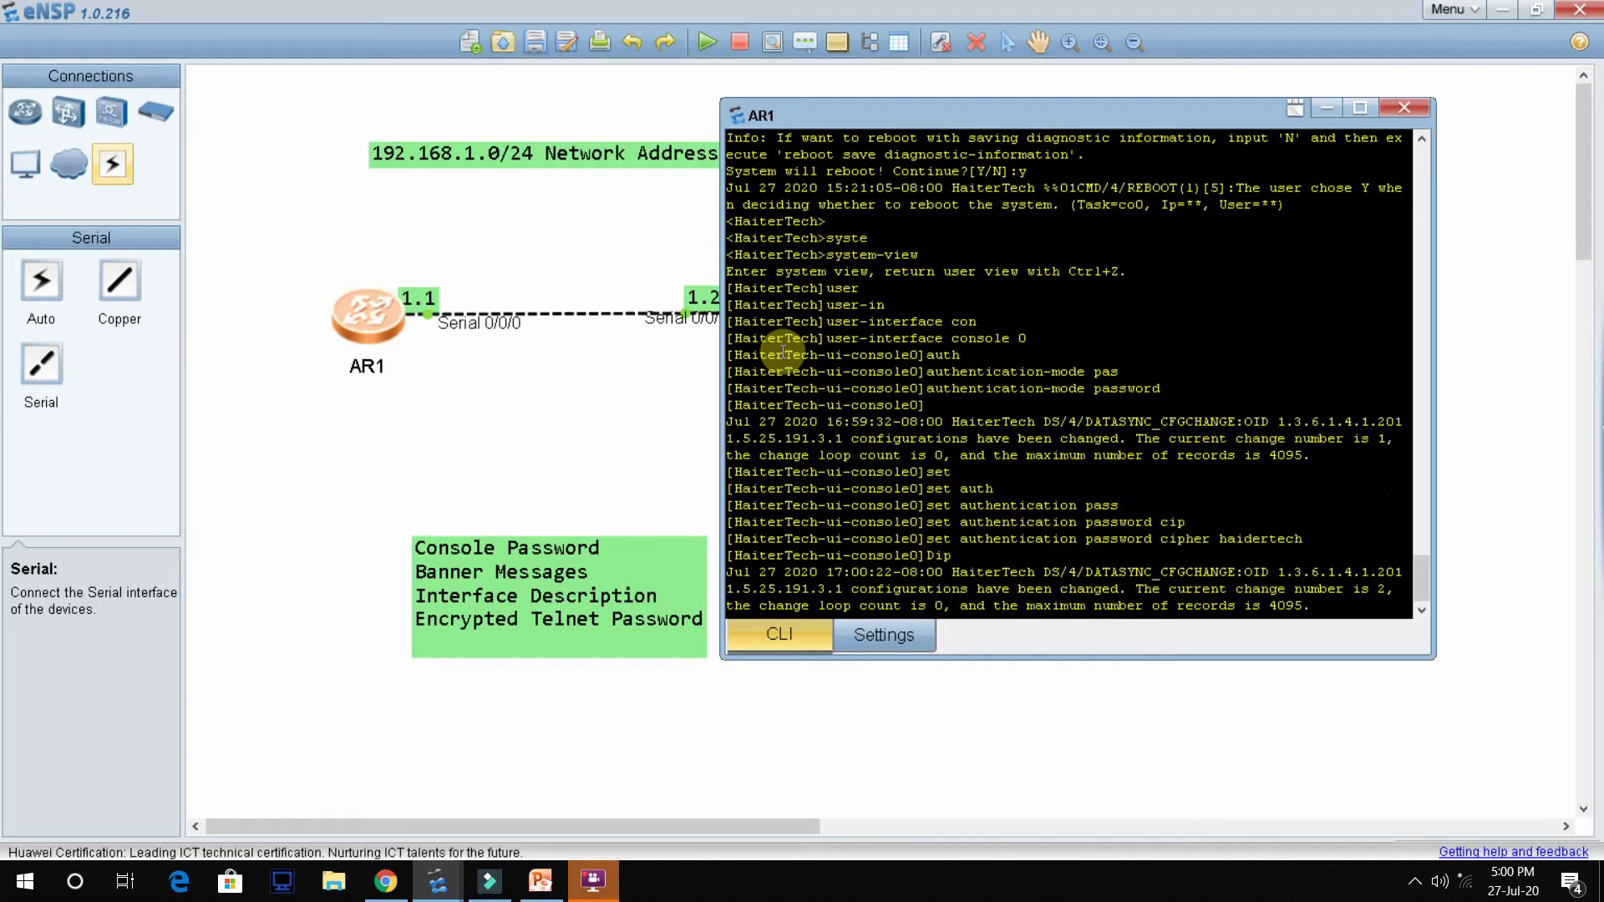
key("Return")
Step: Run display this to list the console 0 line configuration
type("Displa")
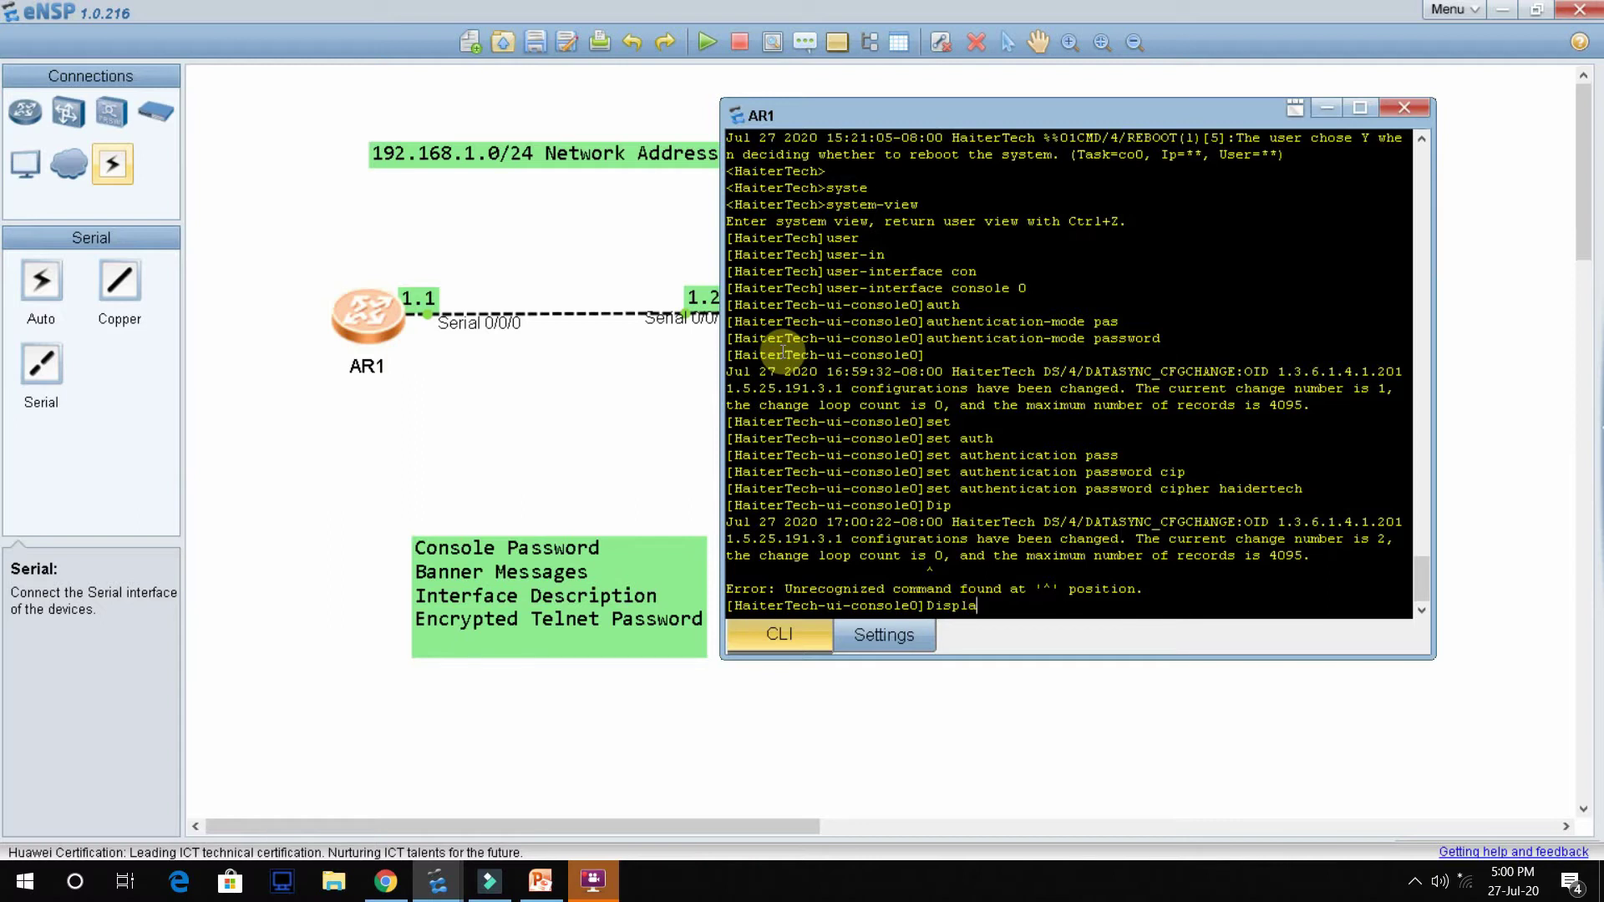
type("y")
key("Tab")
key("Return")
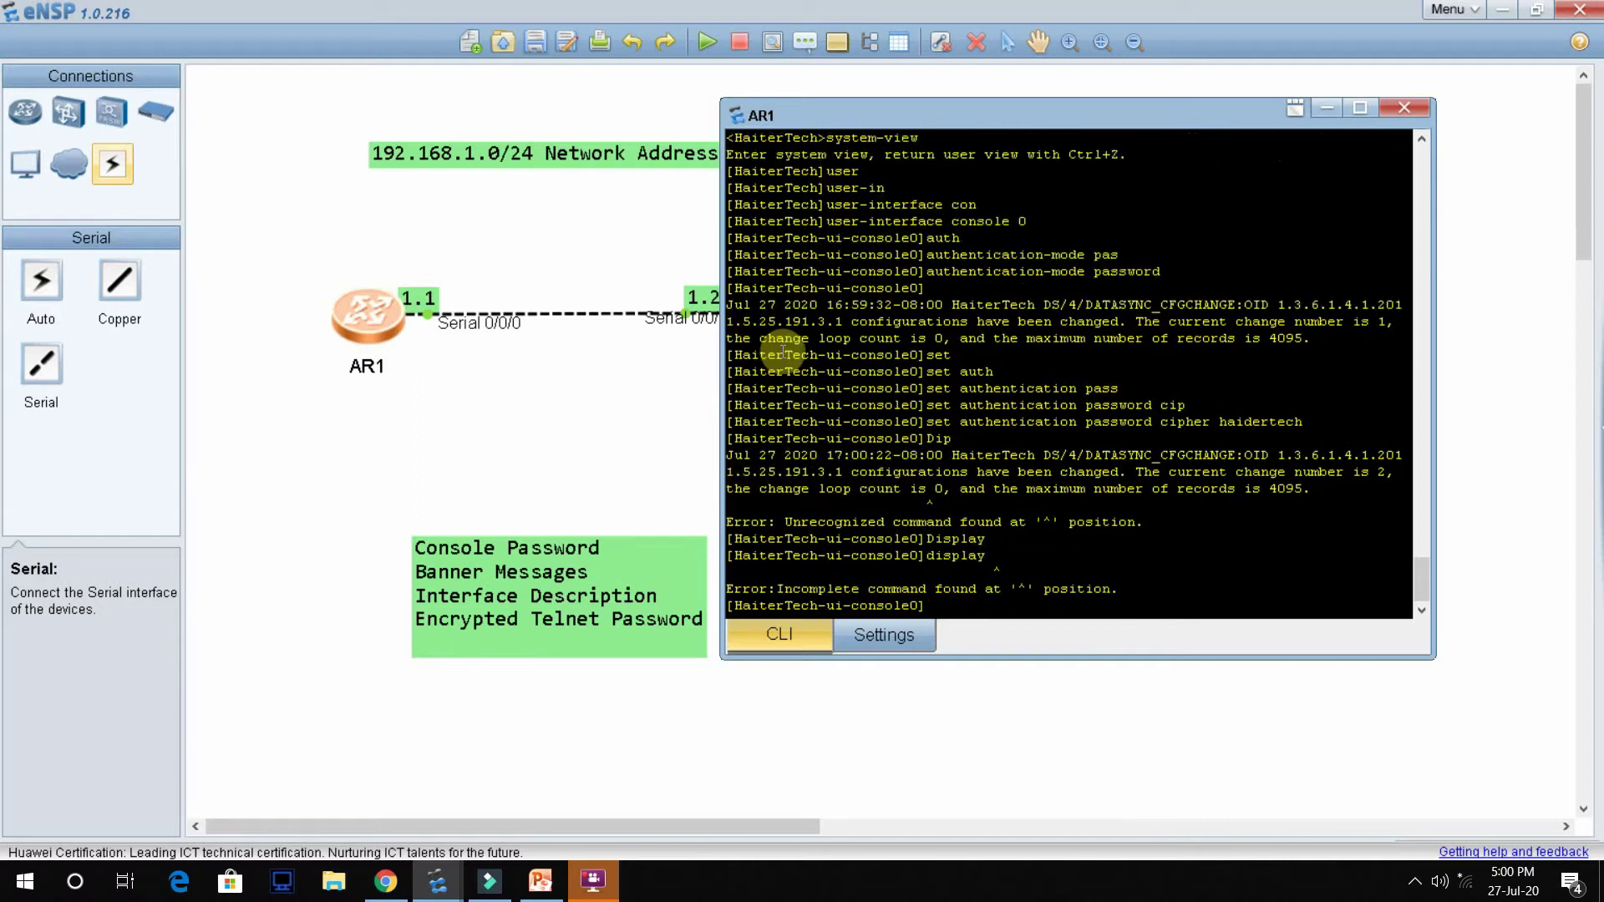
key("Up")
type("this")
key("Return")
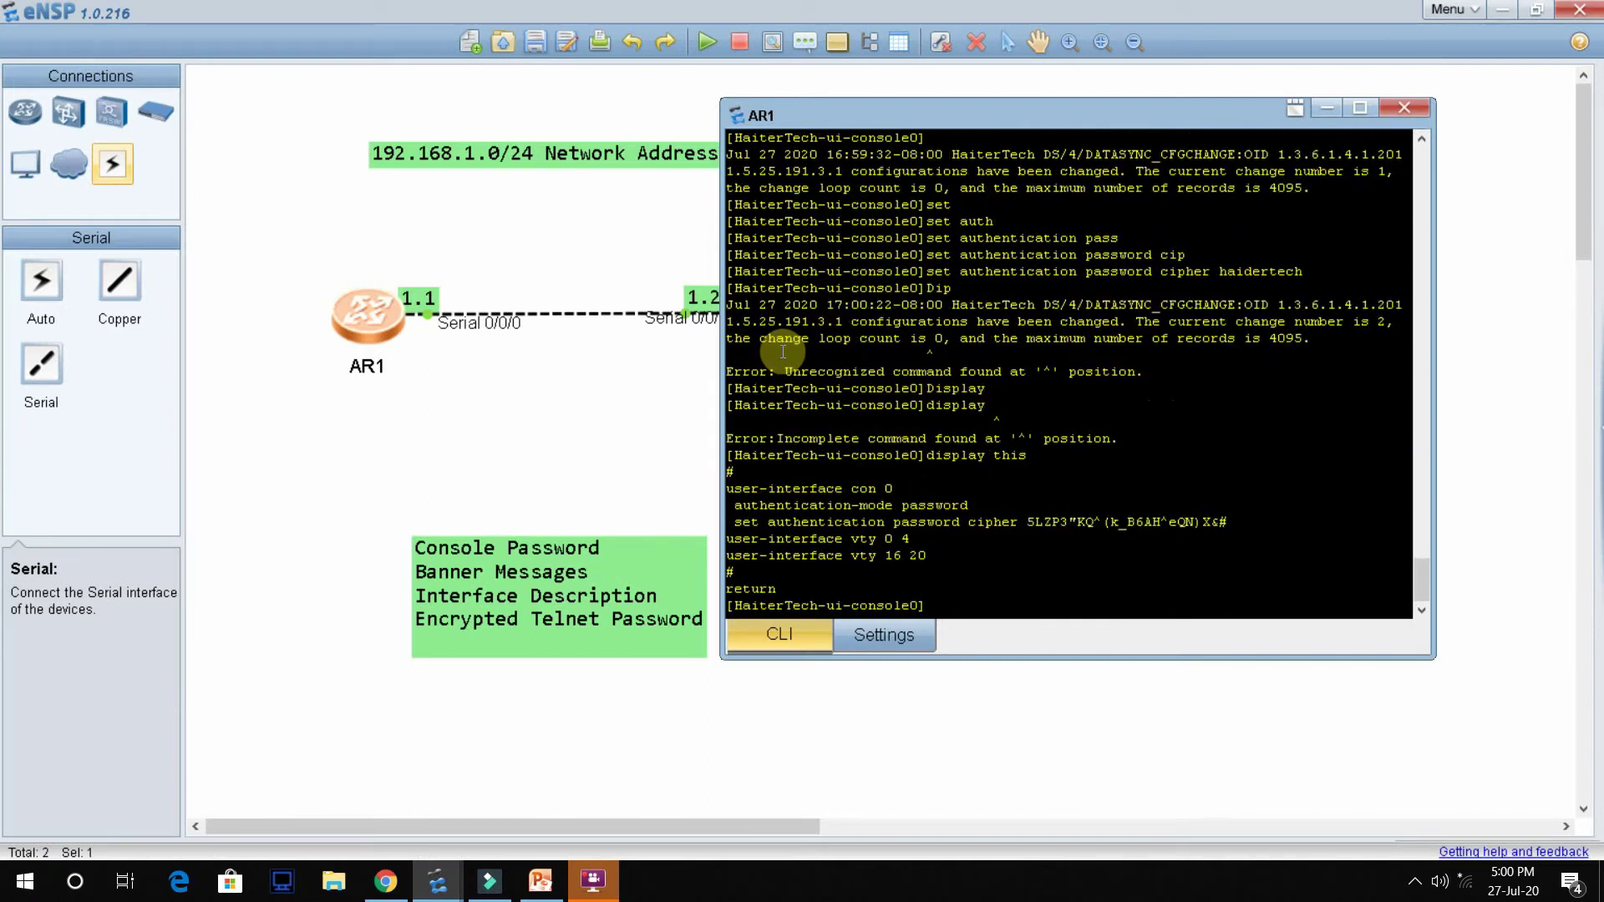
Step: Highlight the password authentication and cipher password lines, then return to user view
left_click_drag(786, 511, 961, 507)
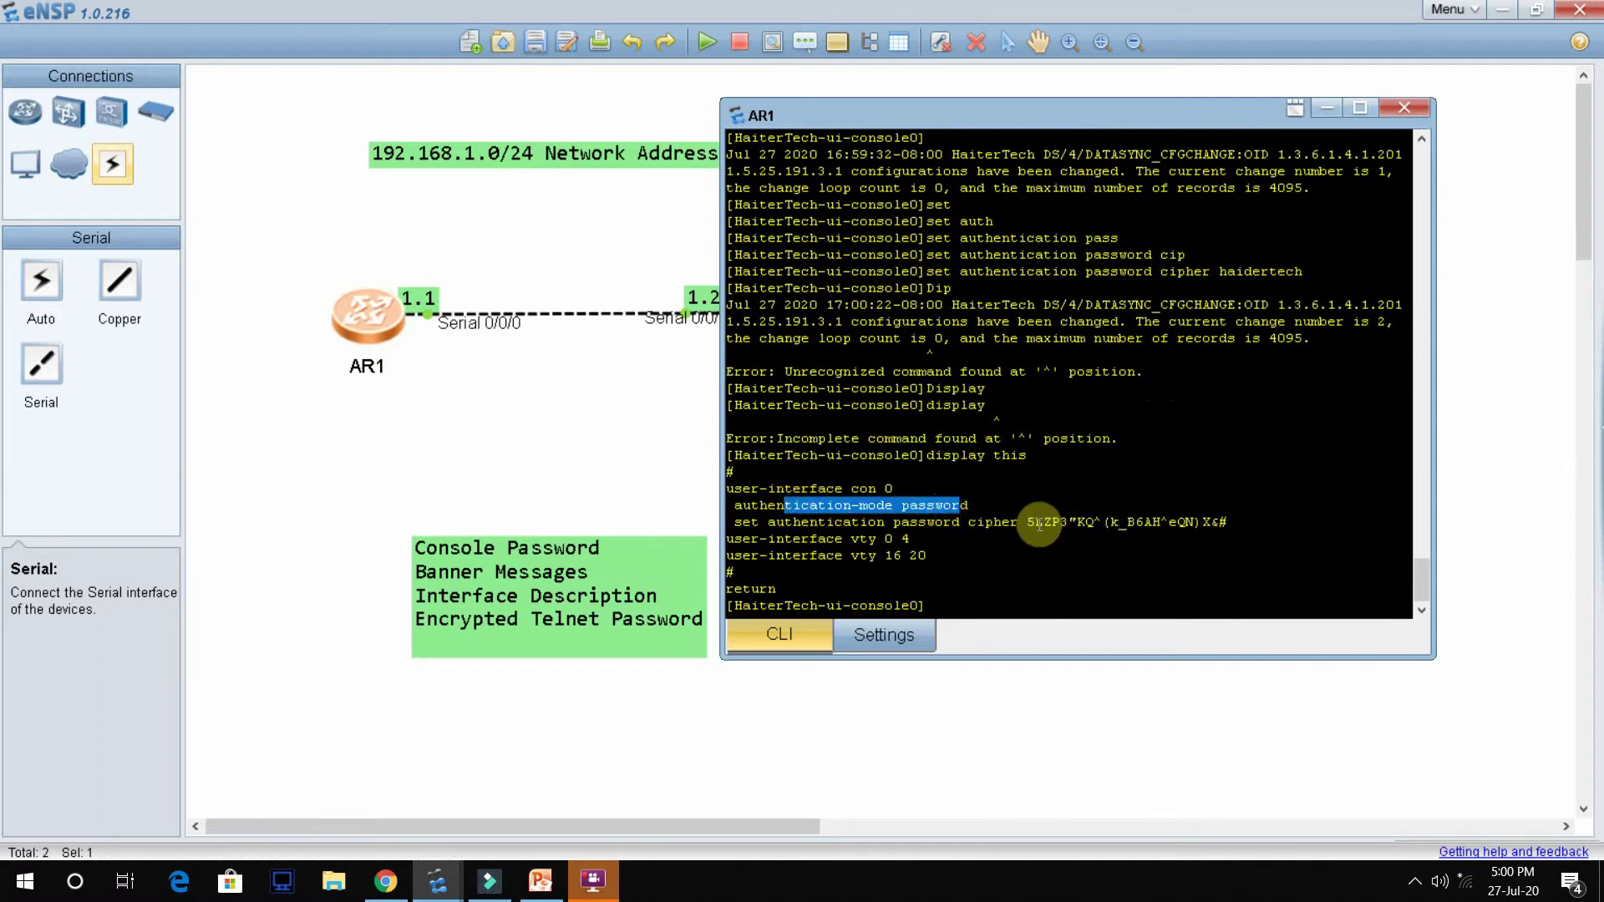
left_click_drag(1034, 522, 1238, 528)
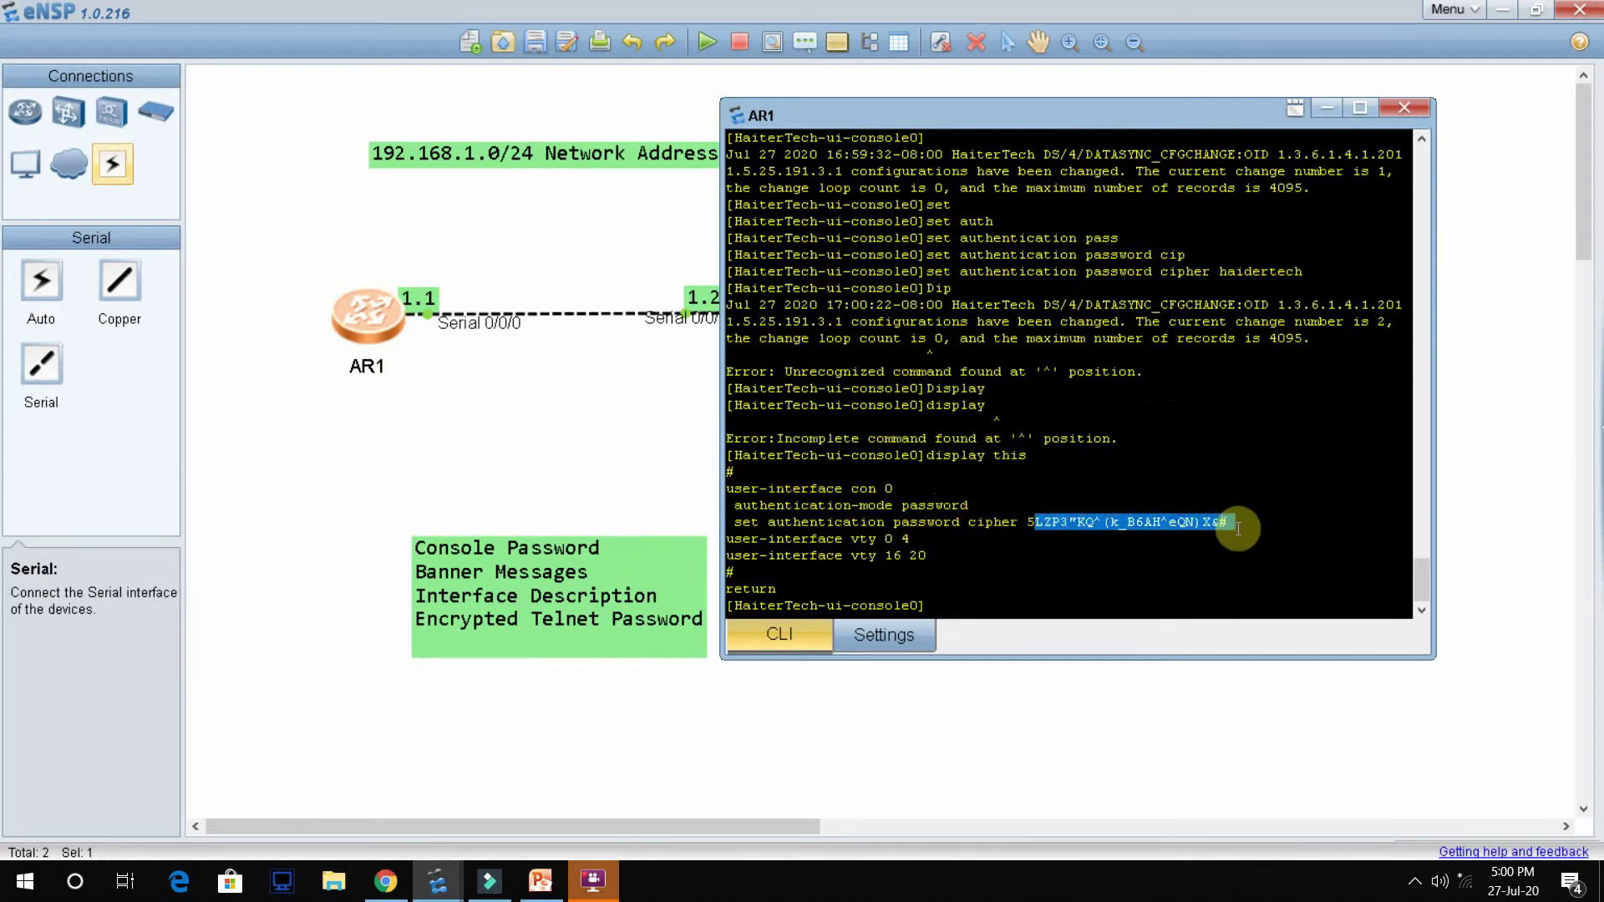
left_click_drag(1026, 523, 1272, 531)
left_click(927, 527)
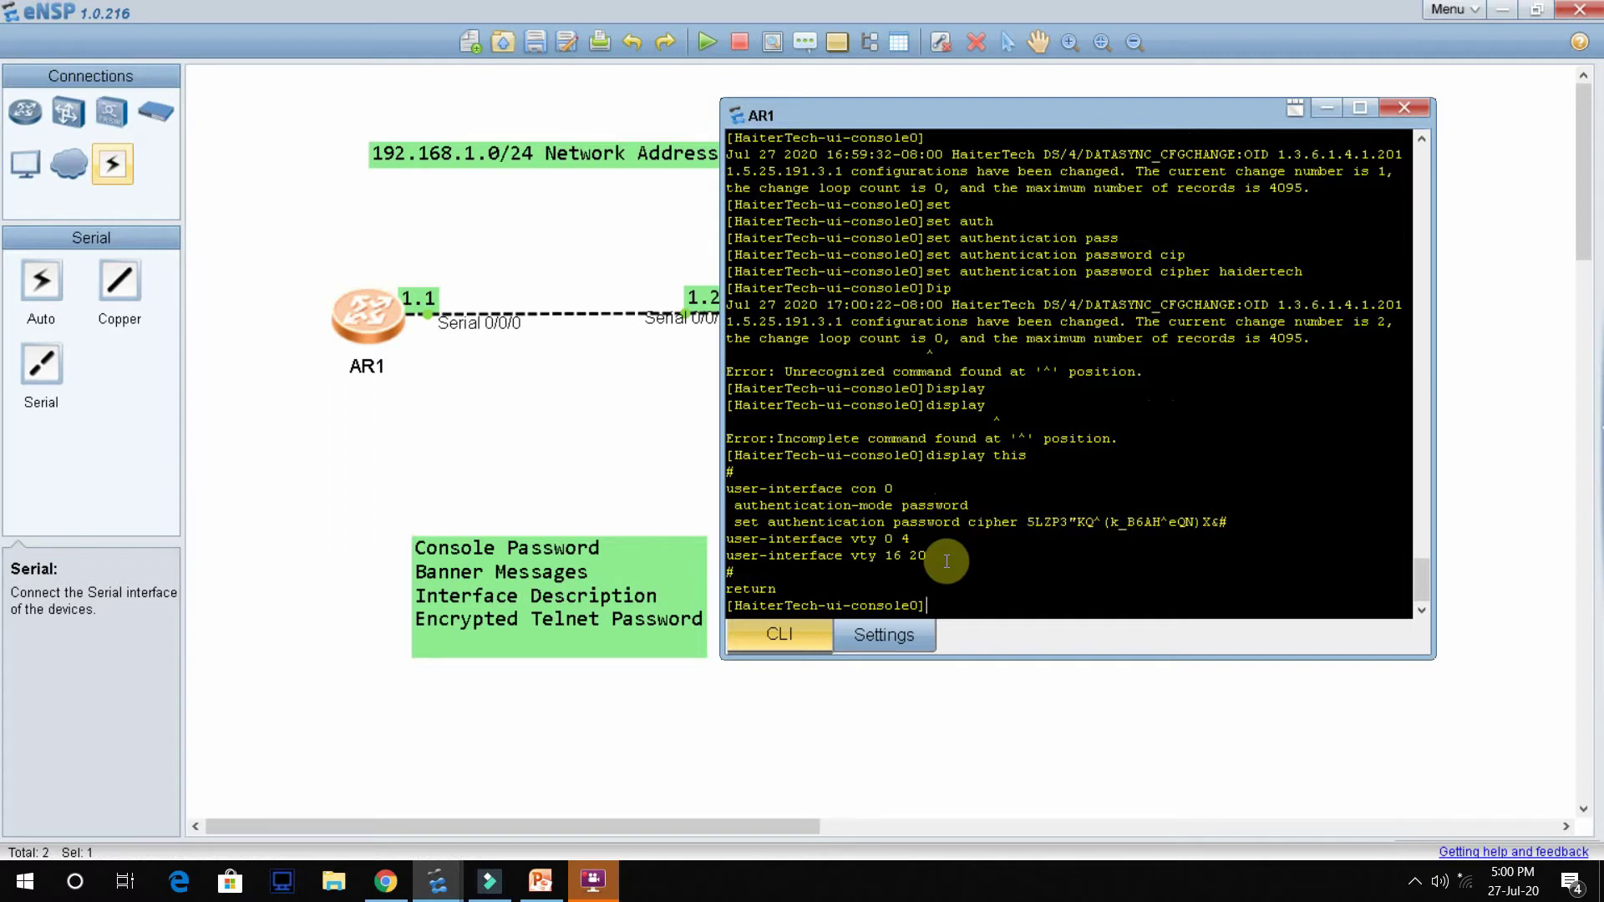
key("ctrl+z")
key("Return")
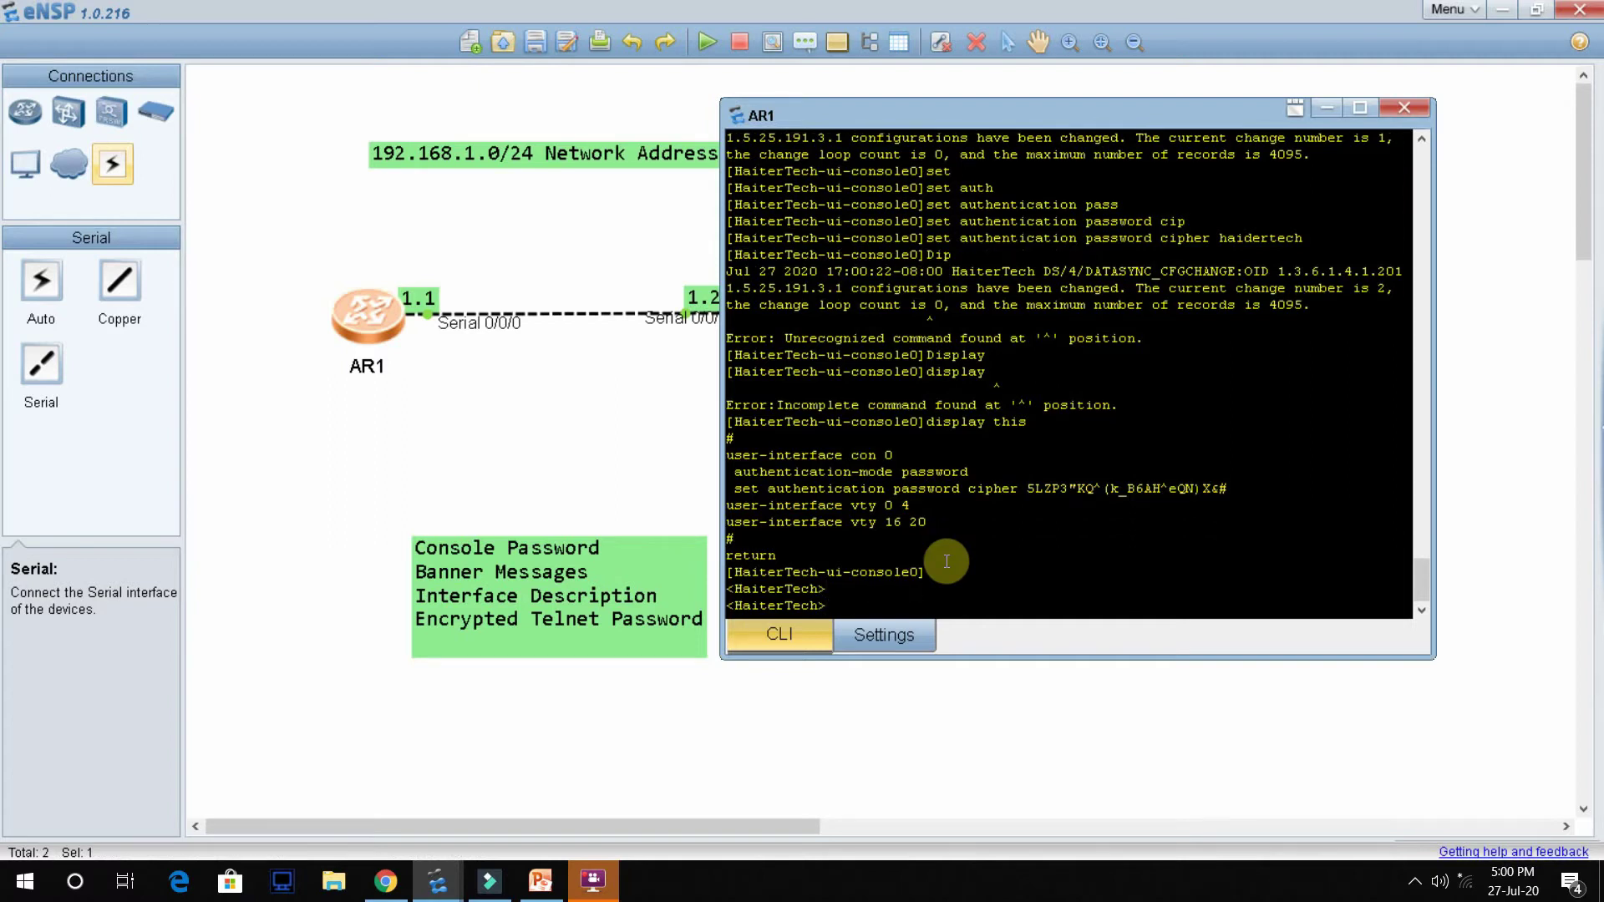
Step: Quit the console session and log back in with the new console password
type("quit")
key("Return")
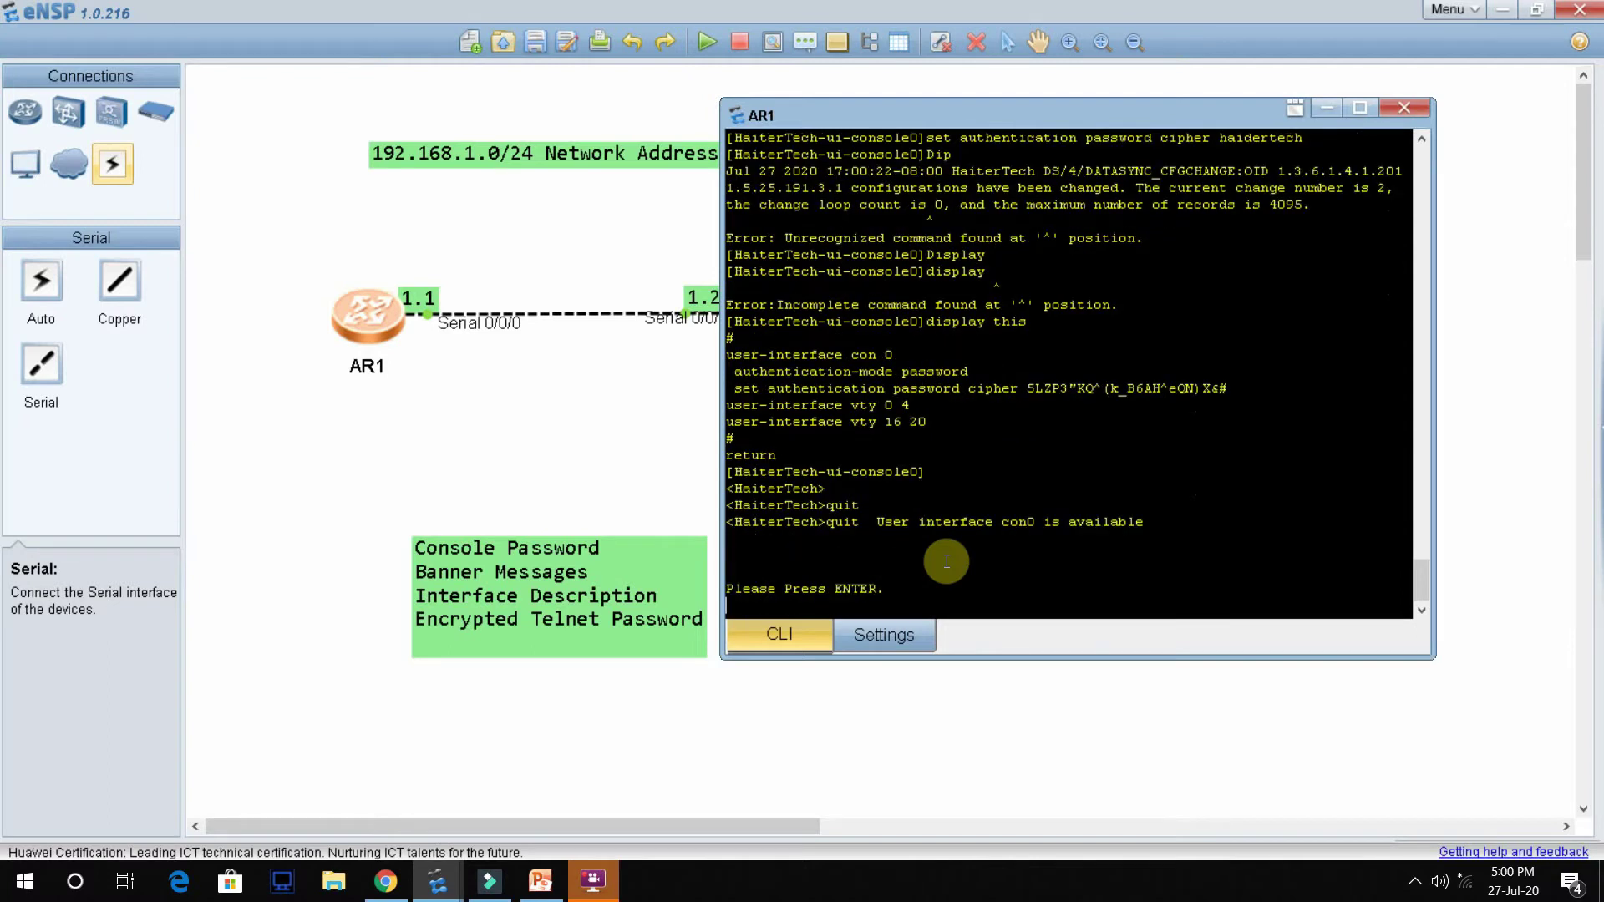
key("Return")
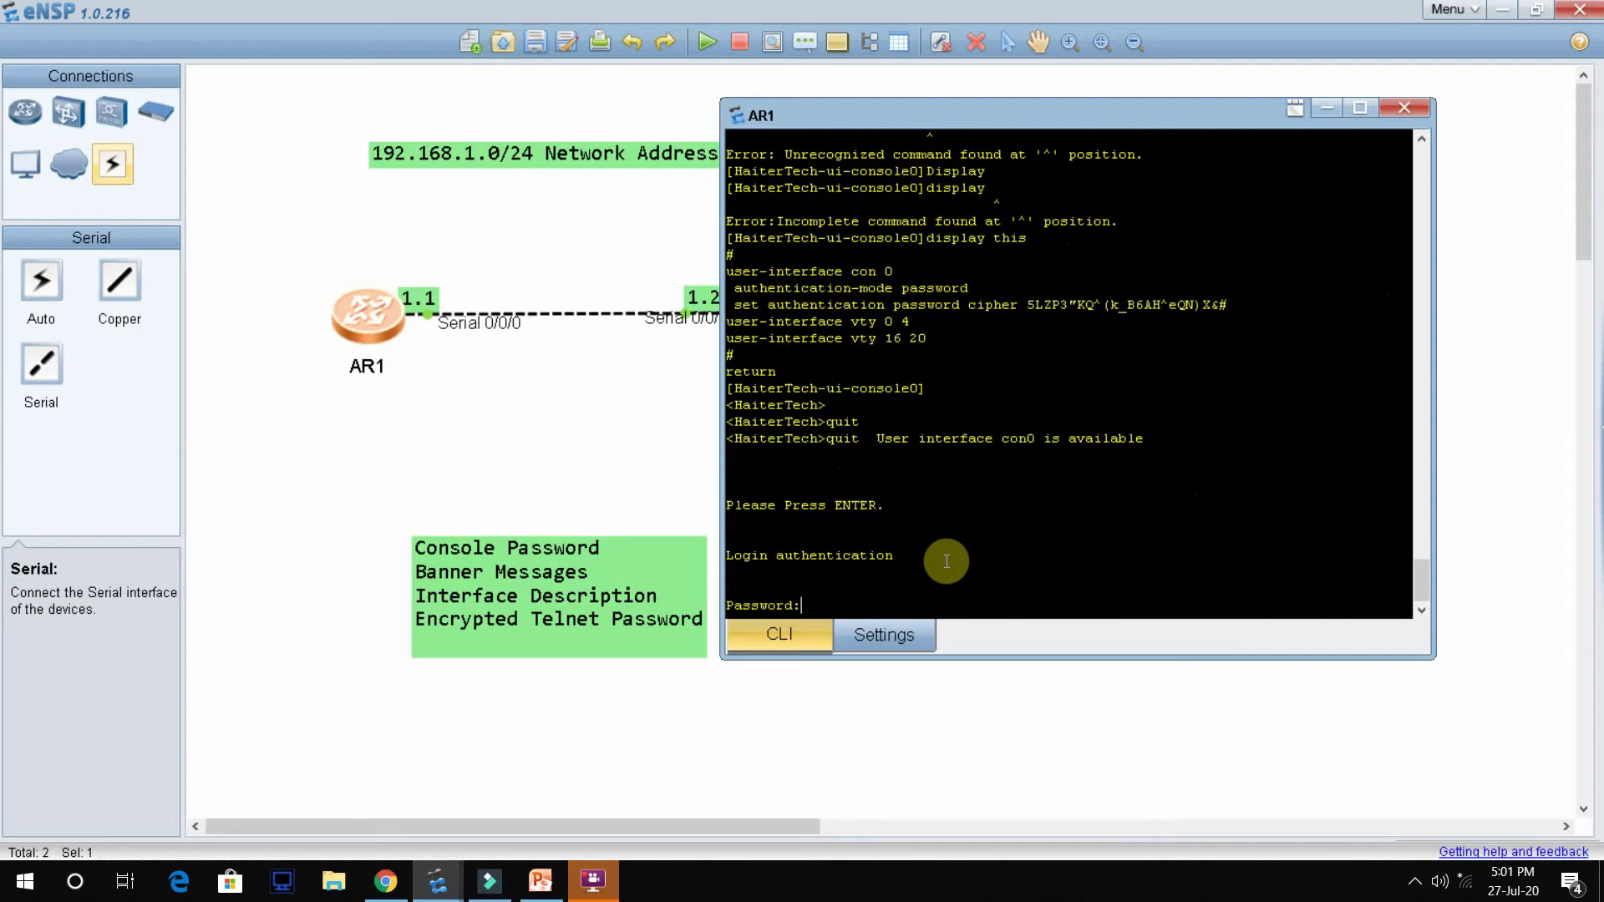
key("Return")
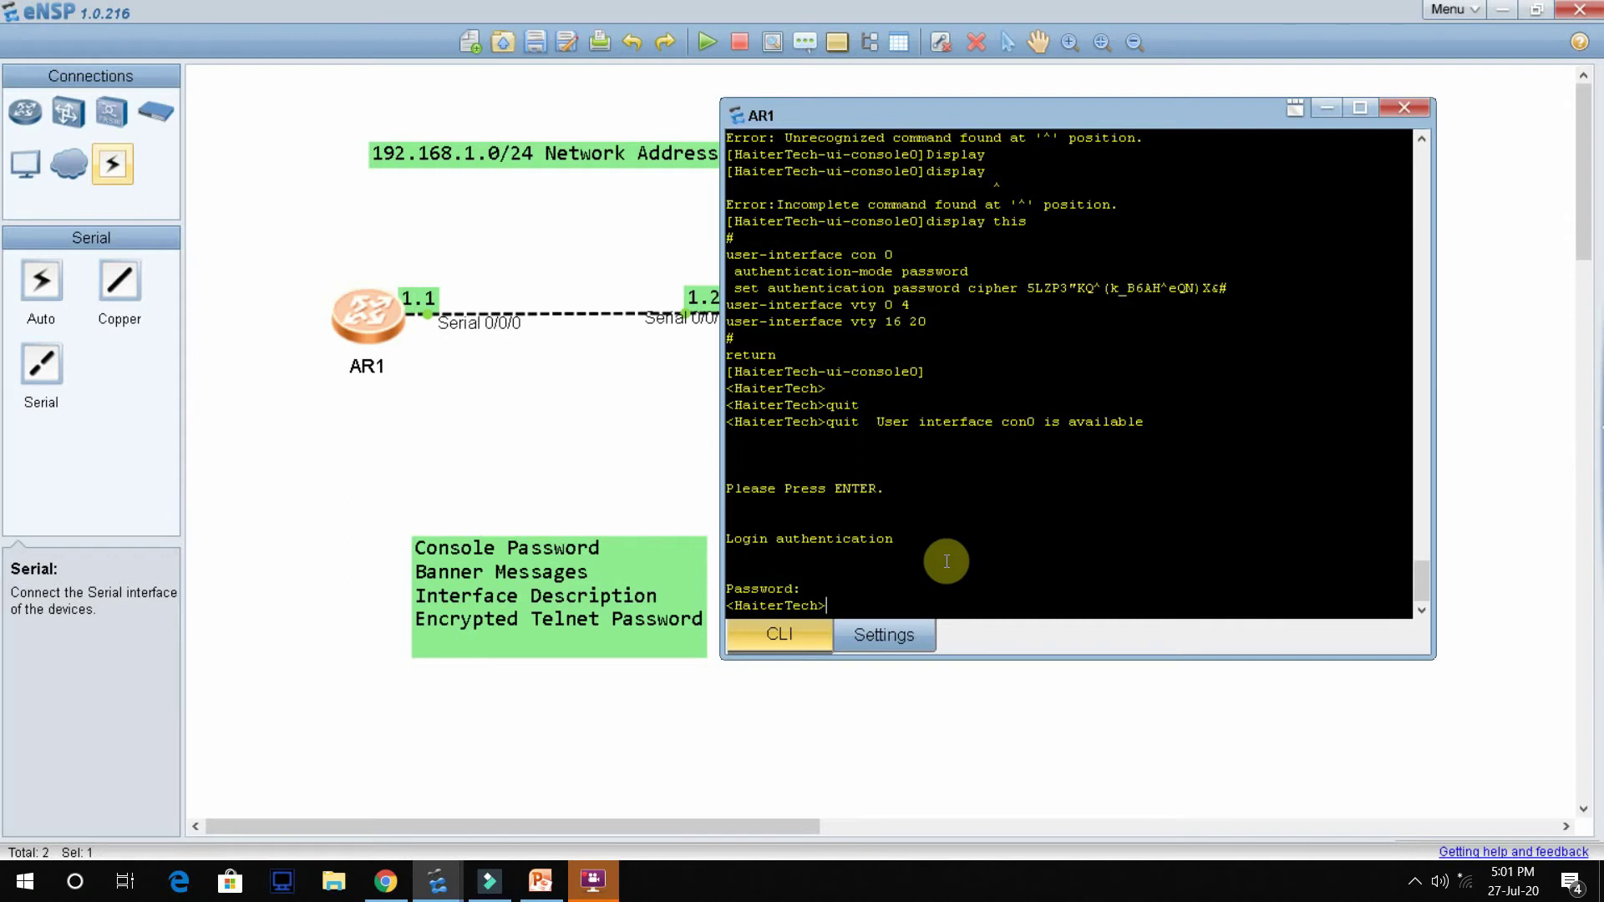
Step: Enter system view with the system-view command
type("sys")
key("Tab")
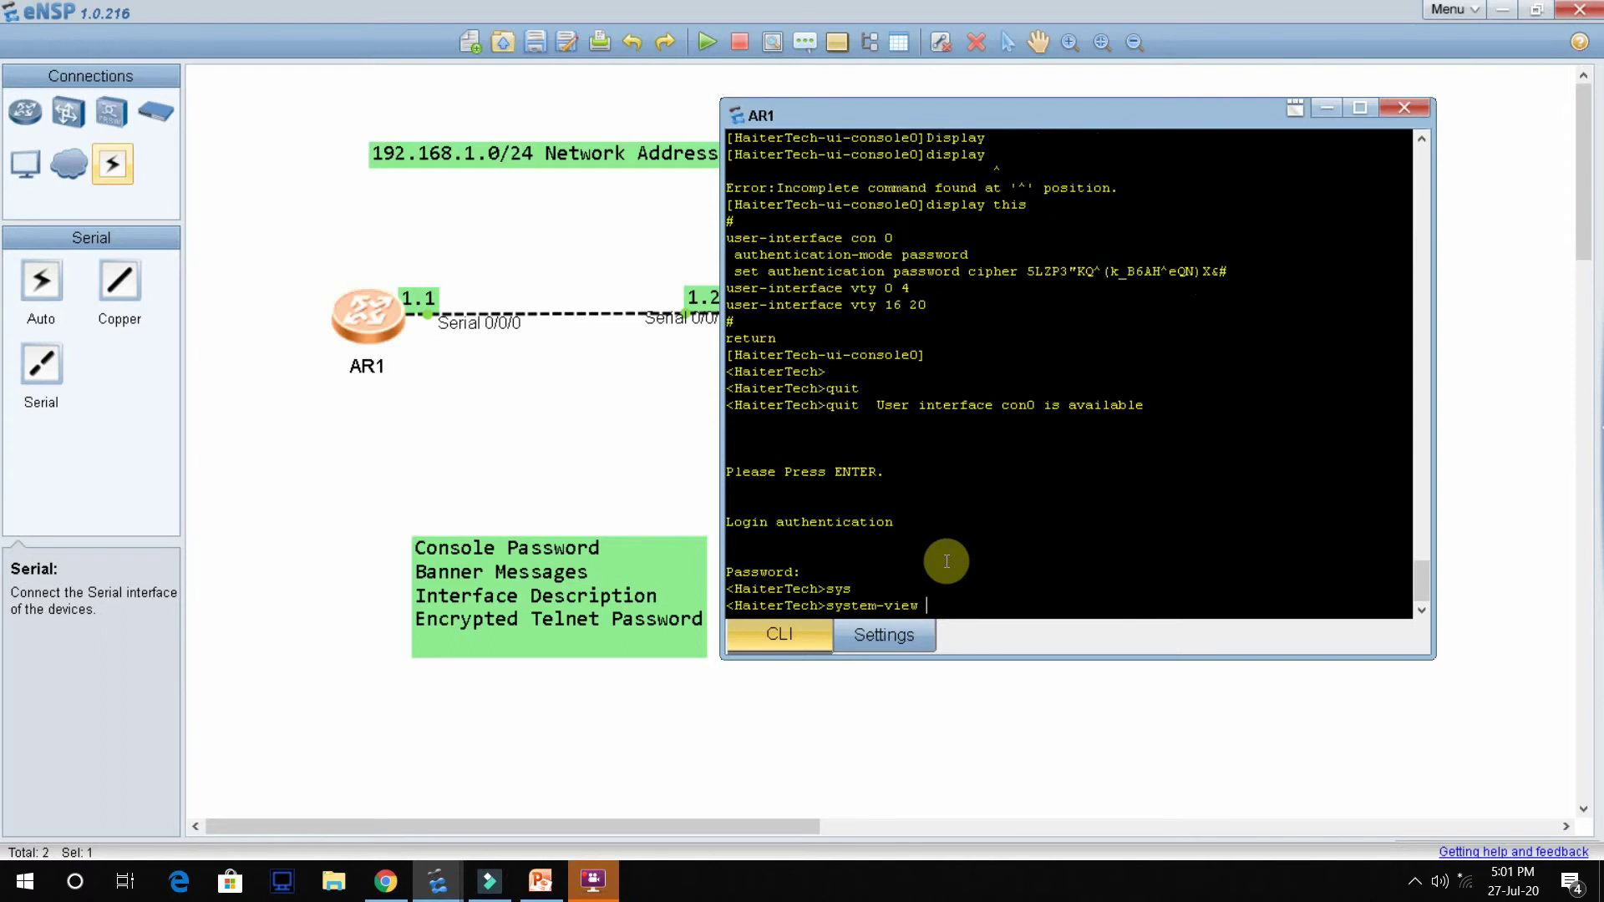
key("Return")
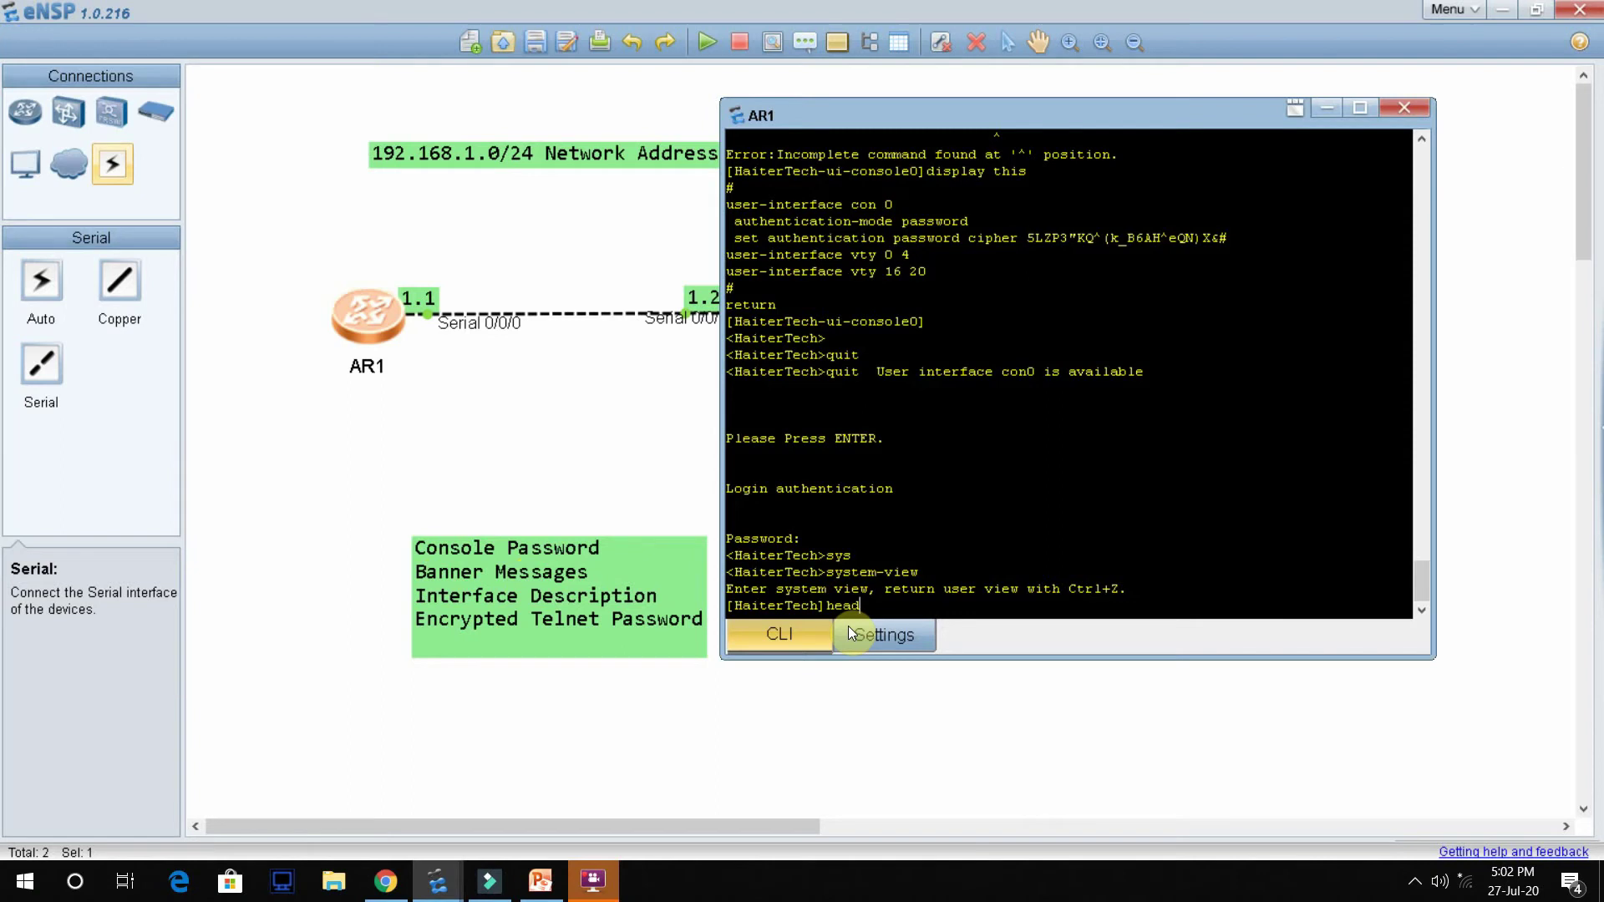
Step: Configure header shell information "Unauthorize Access is Prohibited" as AR1's login banner
type("er")
key("Tab")
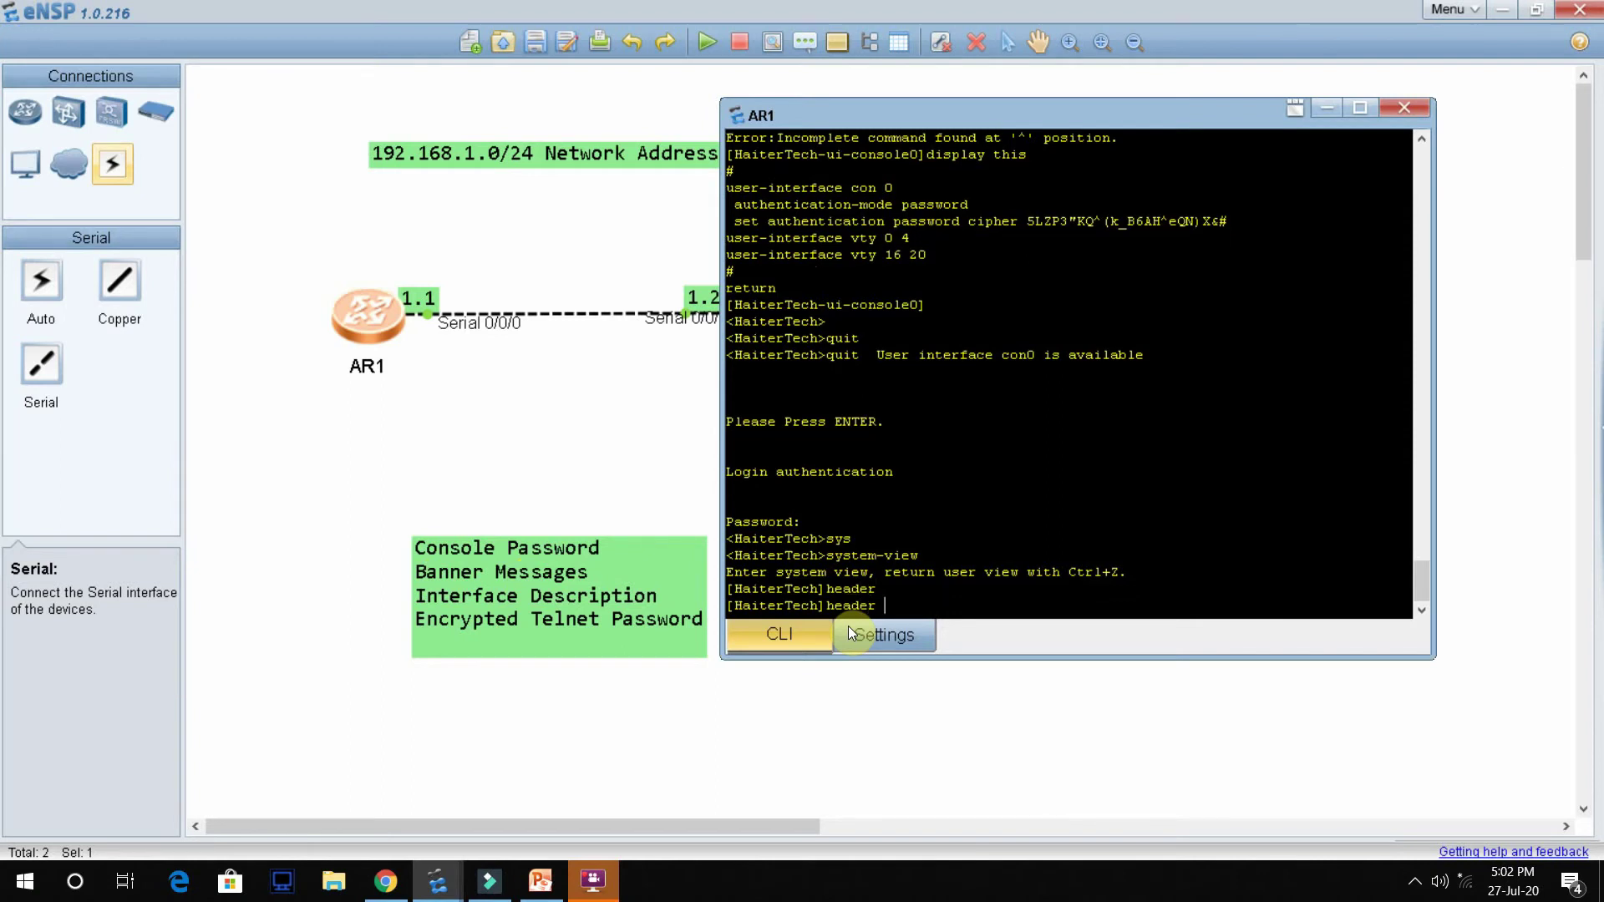
type("she")
key("Tab")
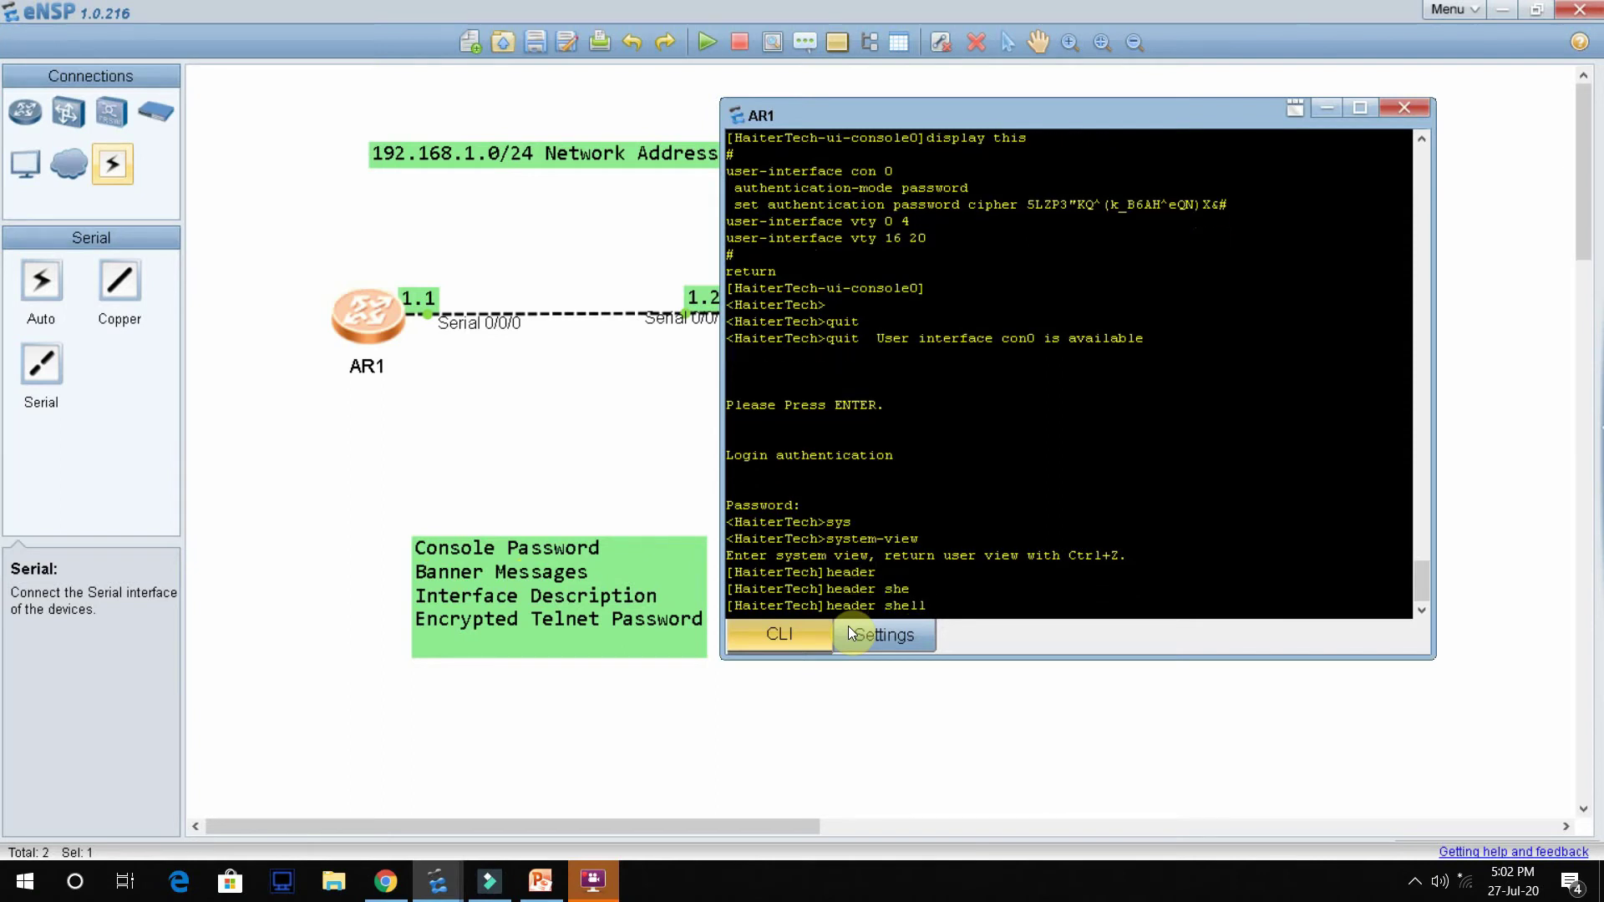
type("inf")
key("Tab")
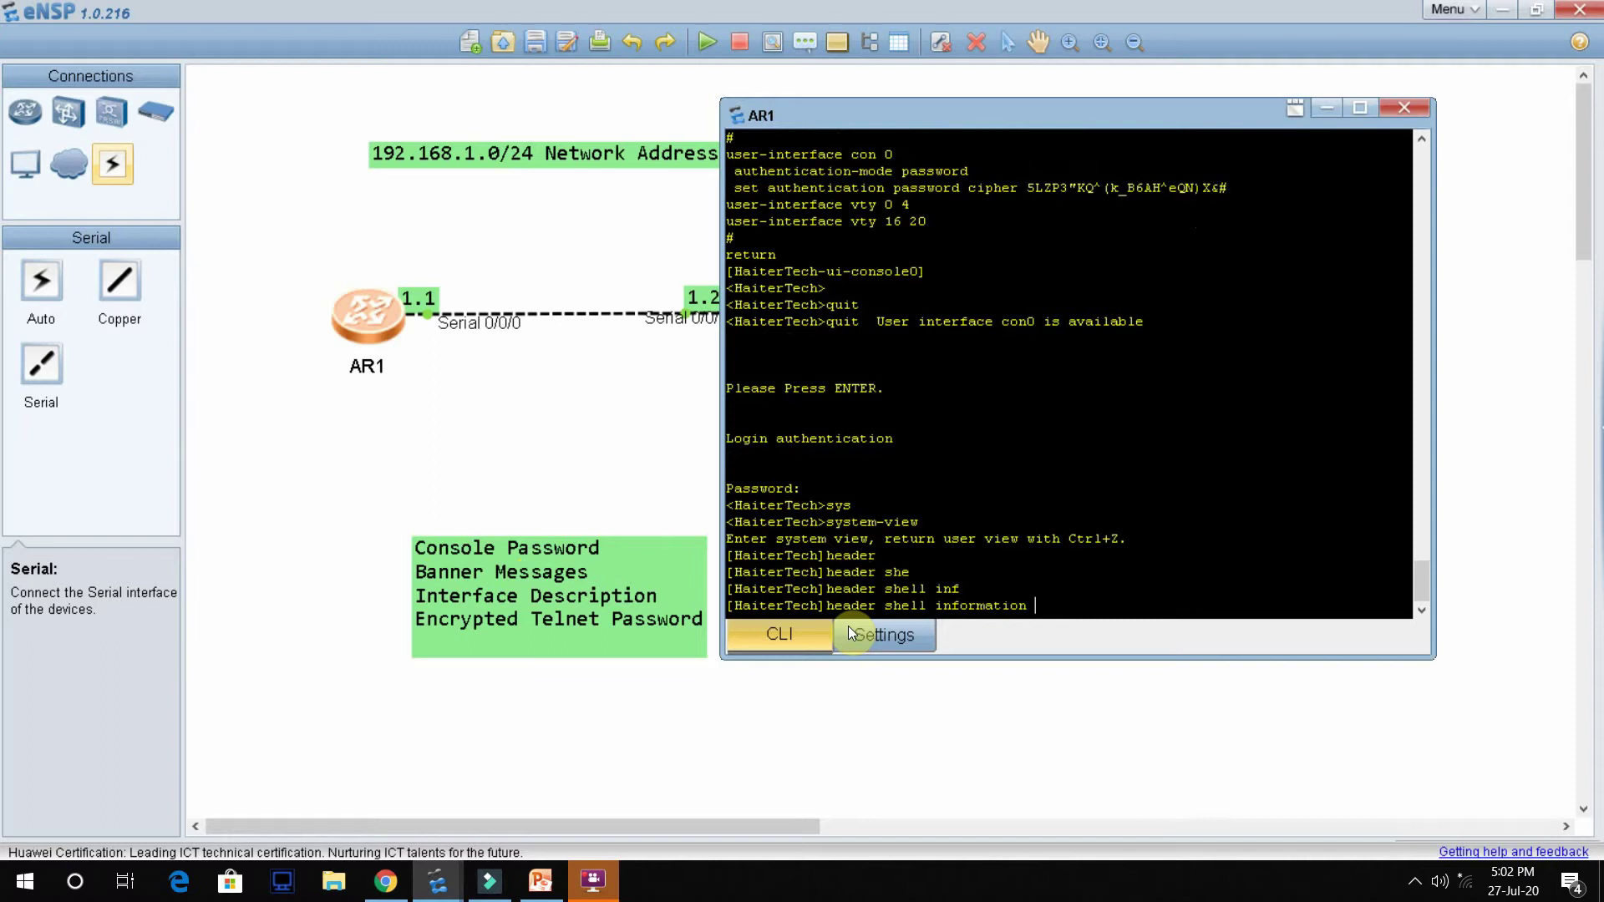
type("\"")
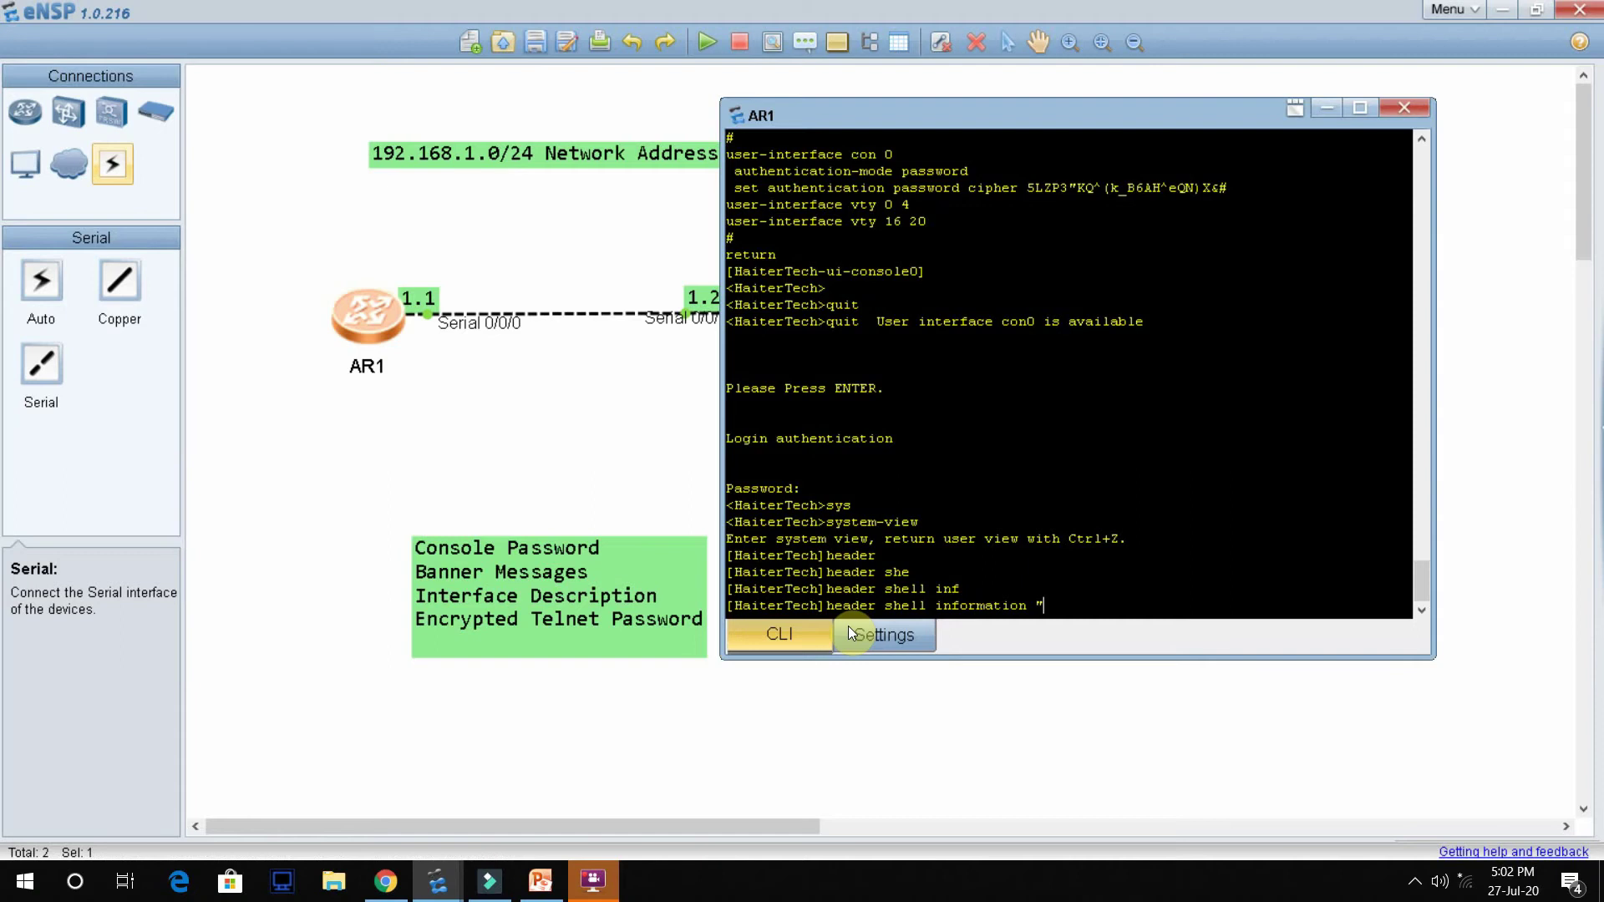
type("Unauthorize Ac")
type("es")
key("BackSpace")
key("BackSpace")
type("cess")
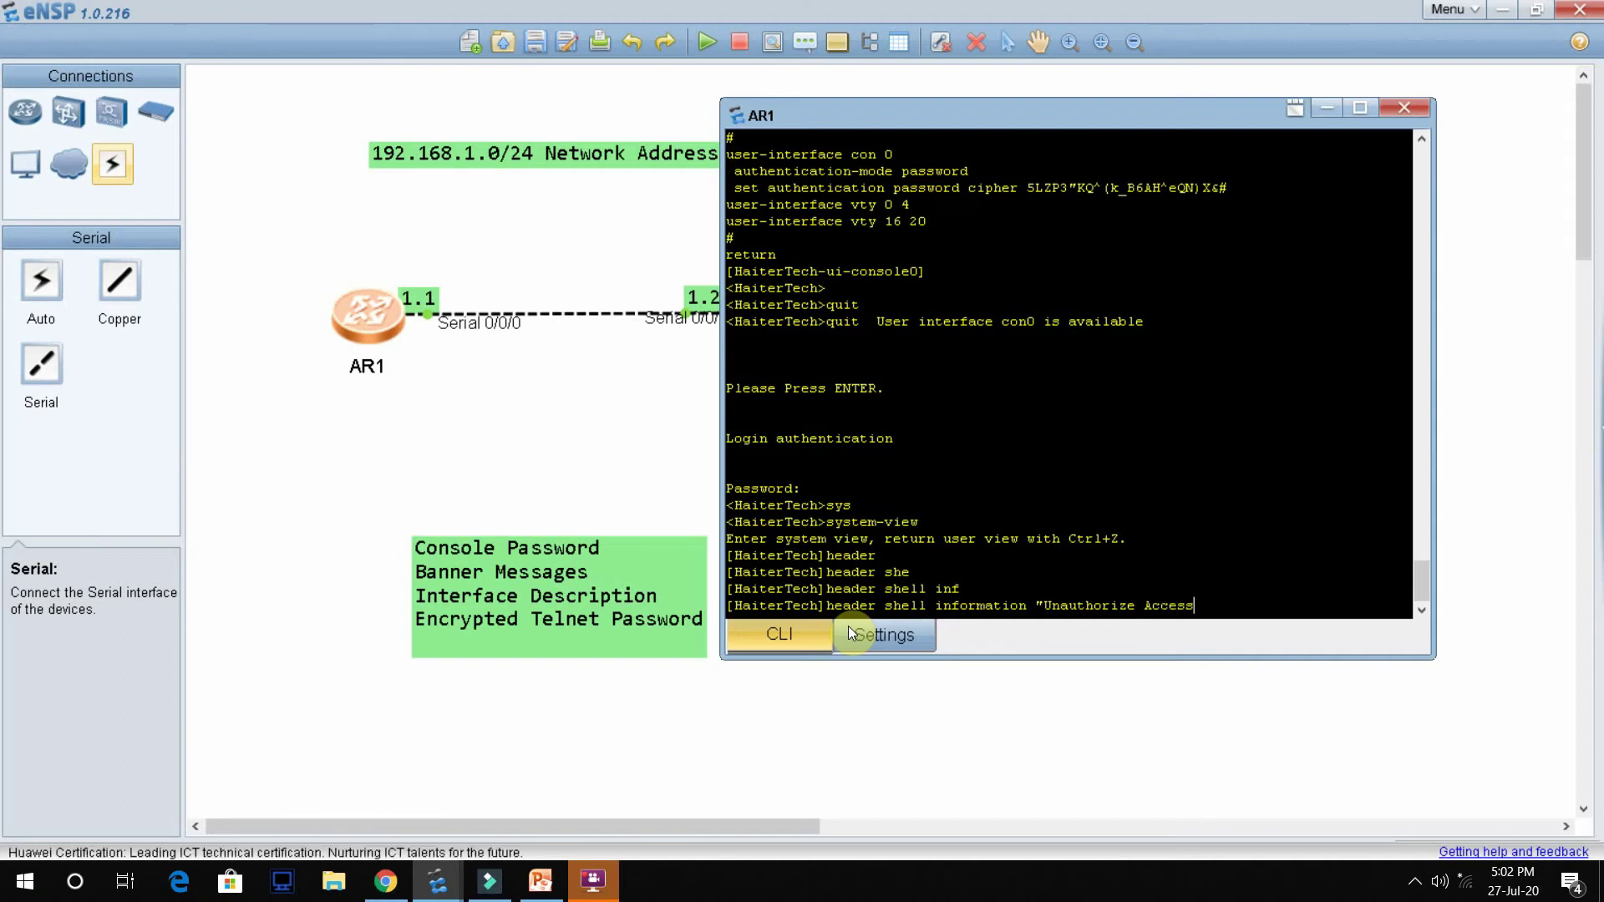
type(" is Prohibited")
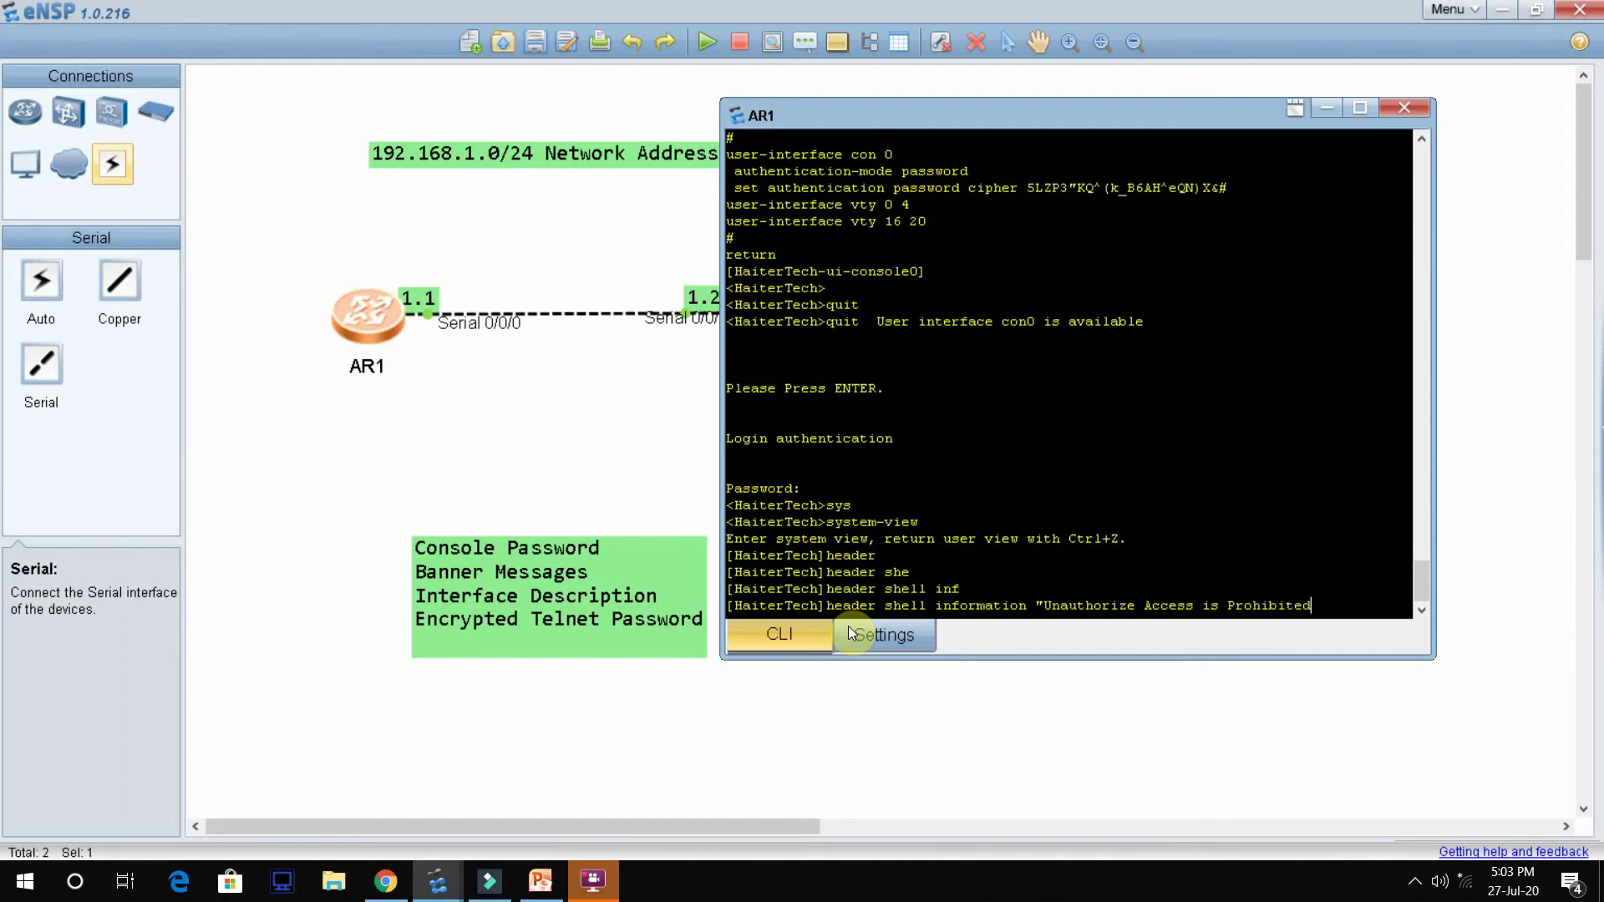
type("\"")
key("Return")
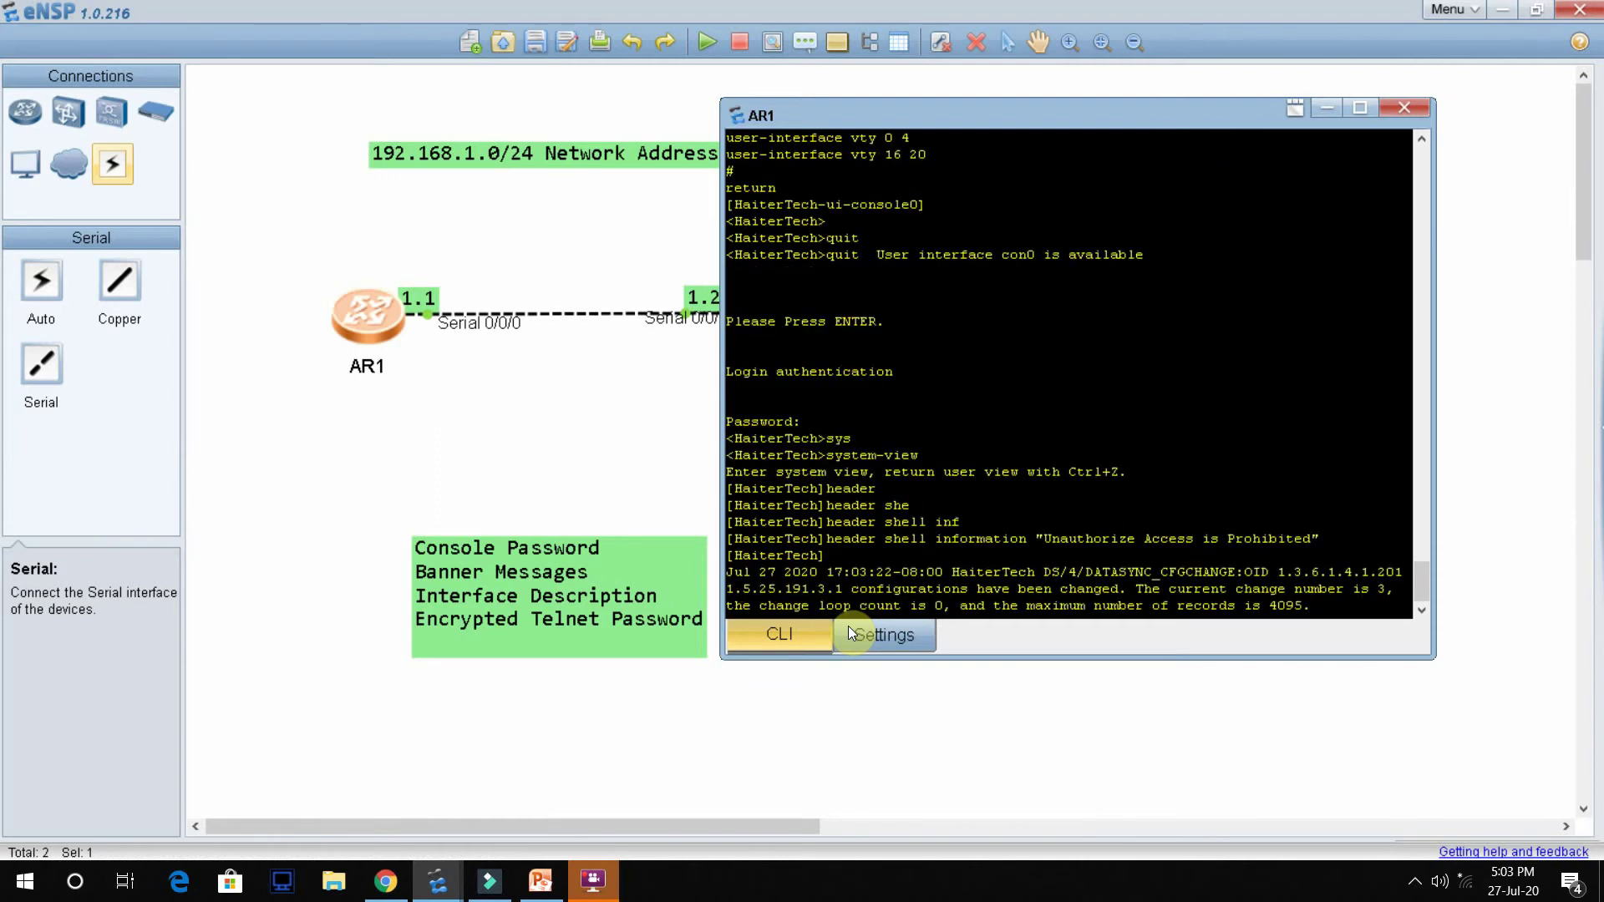
Step: Return to user view, log out, and log back in with the console password
key("Return")
key("Return")
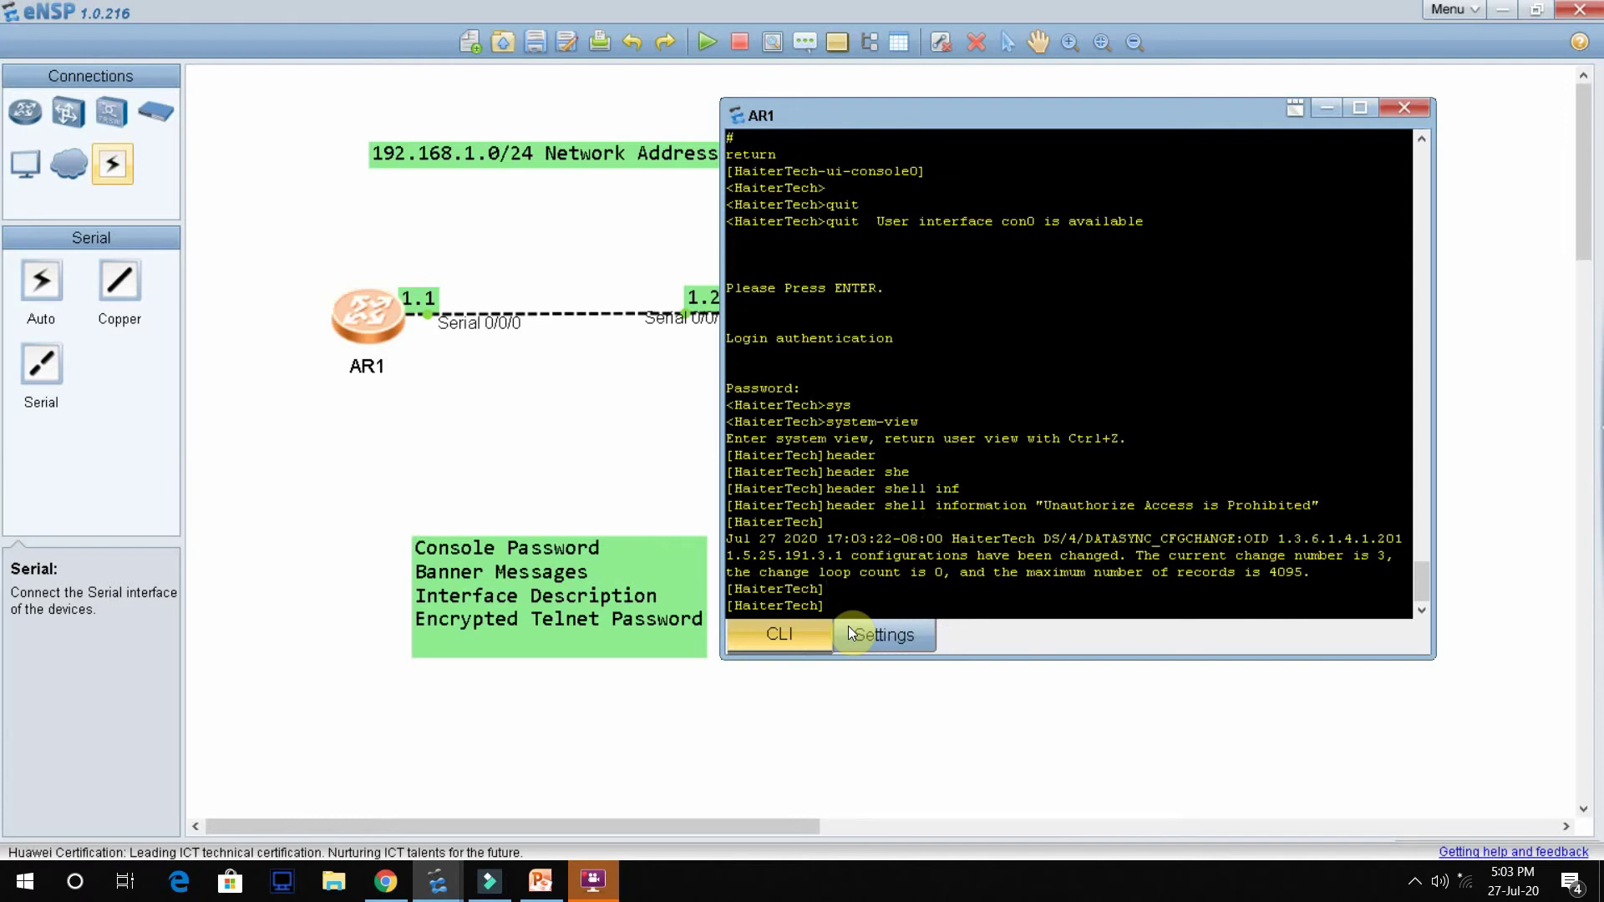
key("ctrl+z")
key("Return")
key("Return")
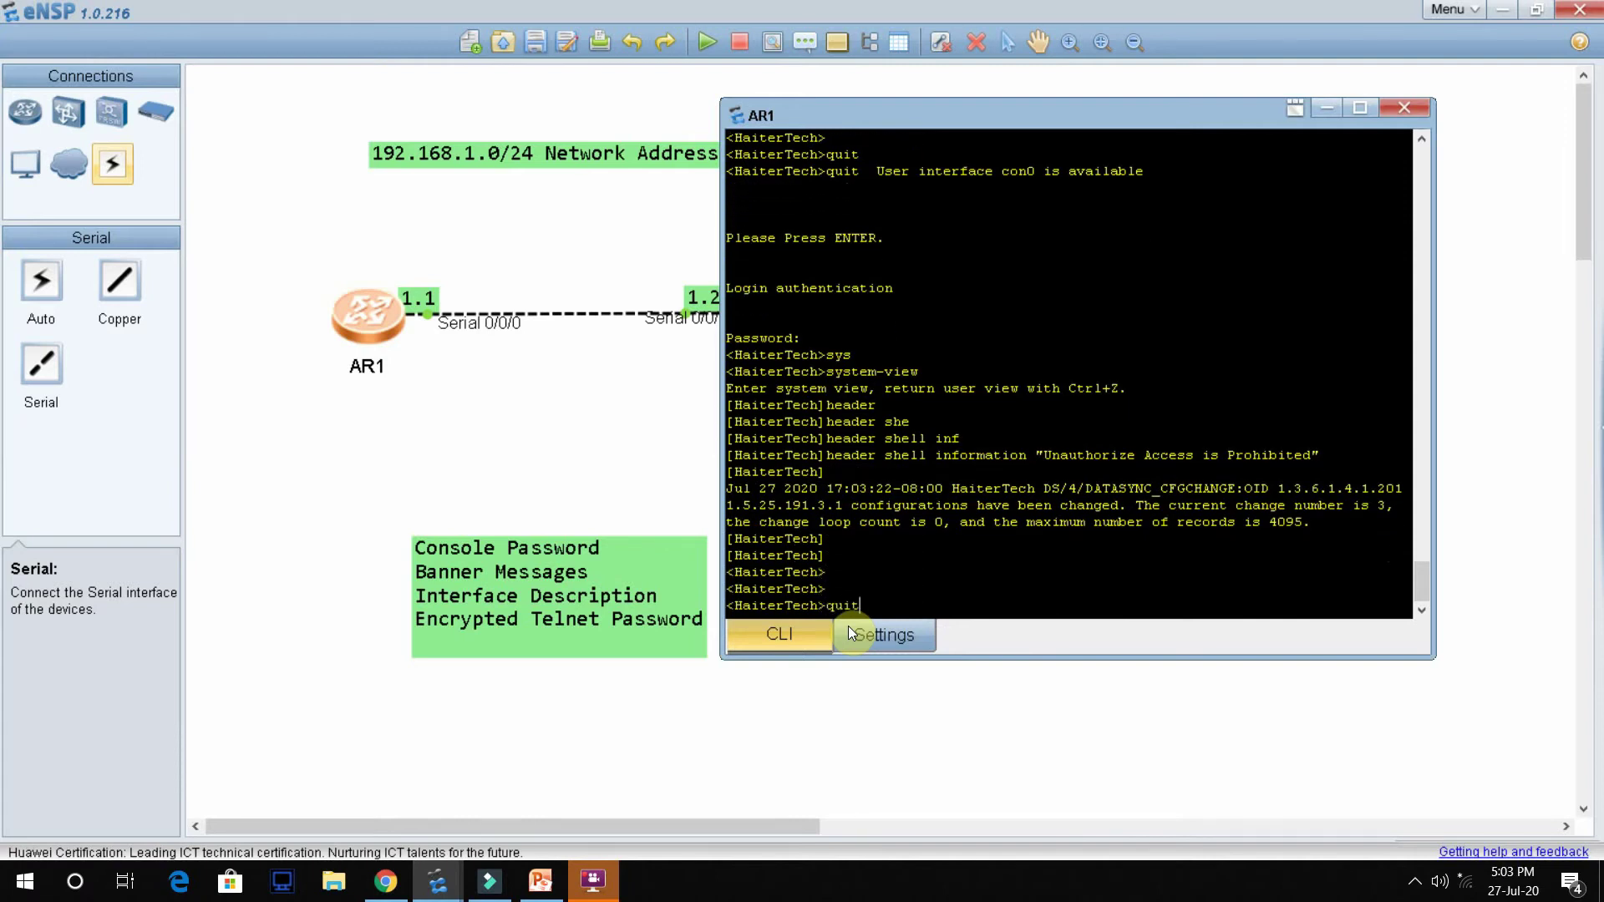
key("Return")
key("Return")
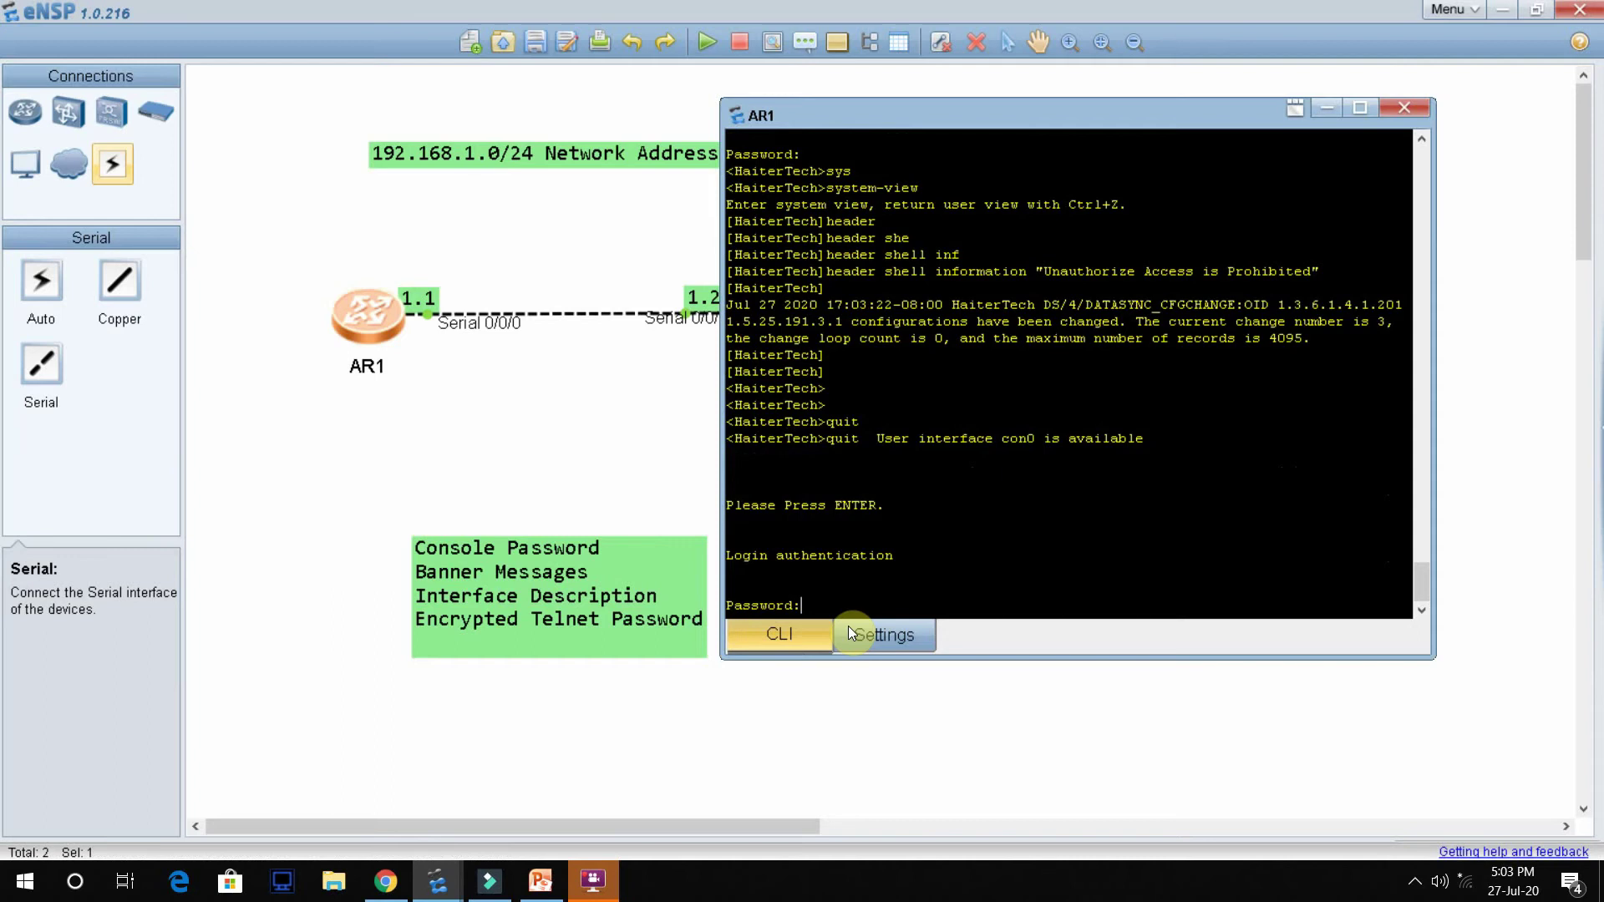
key("Return")
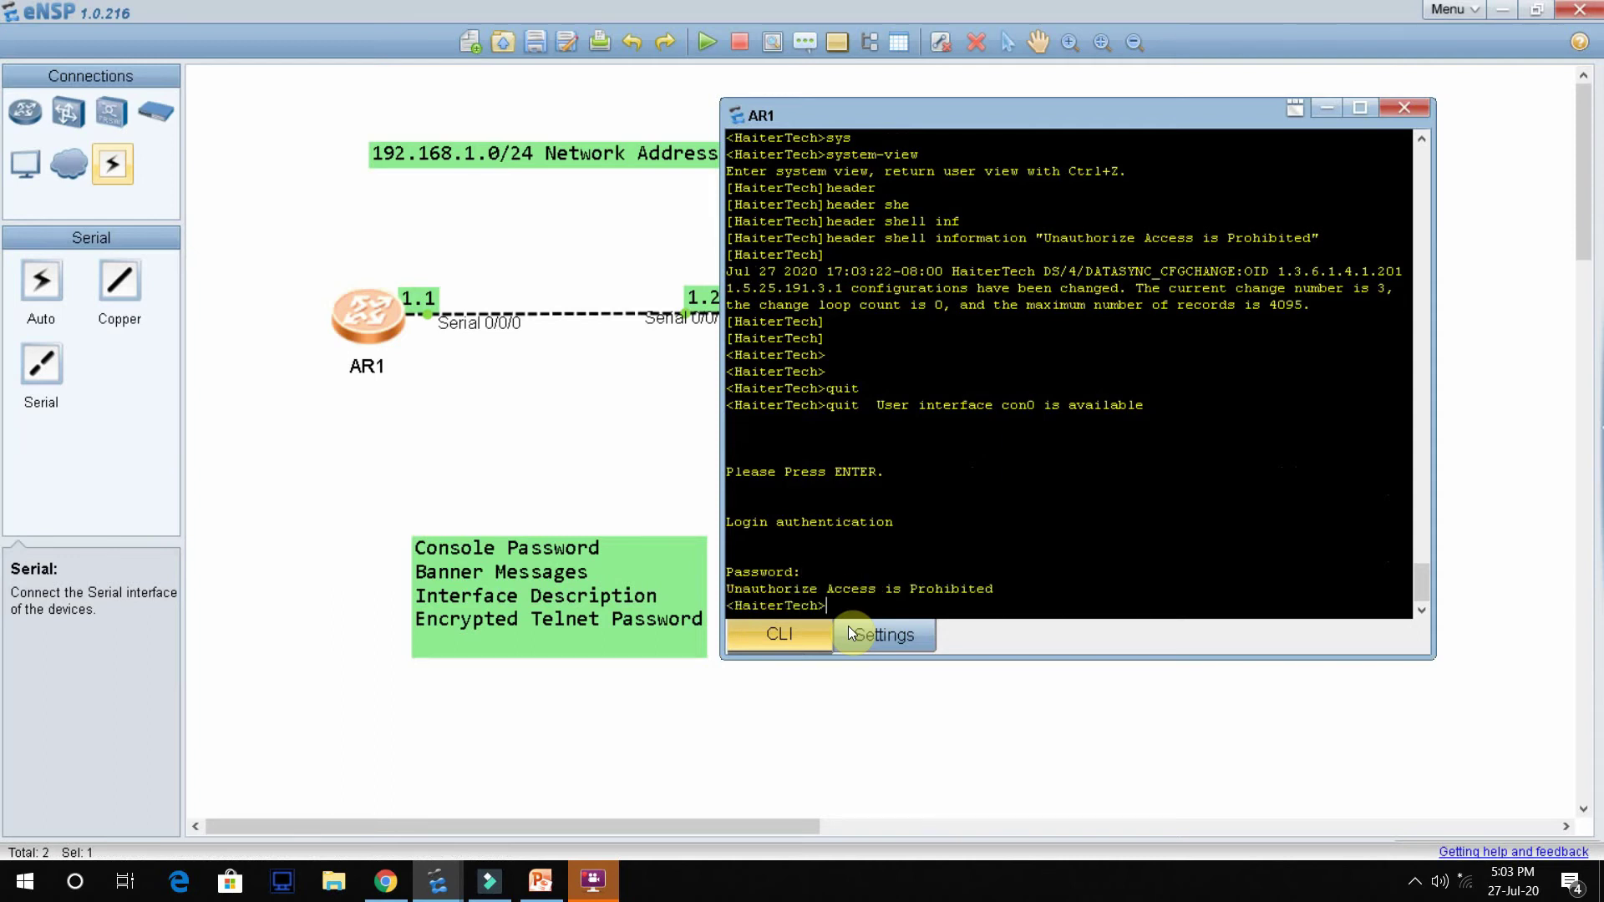
Step: Highlight the "Unauthorize Access is Prohibited" banner line shown after login
left_click(992, 589)
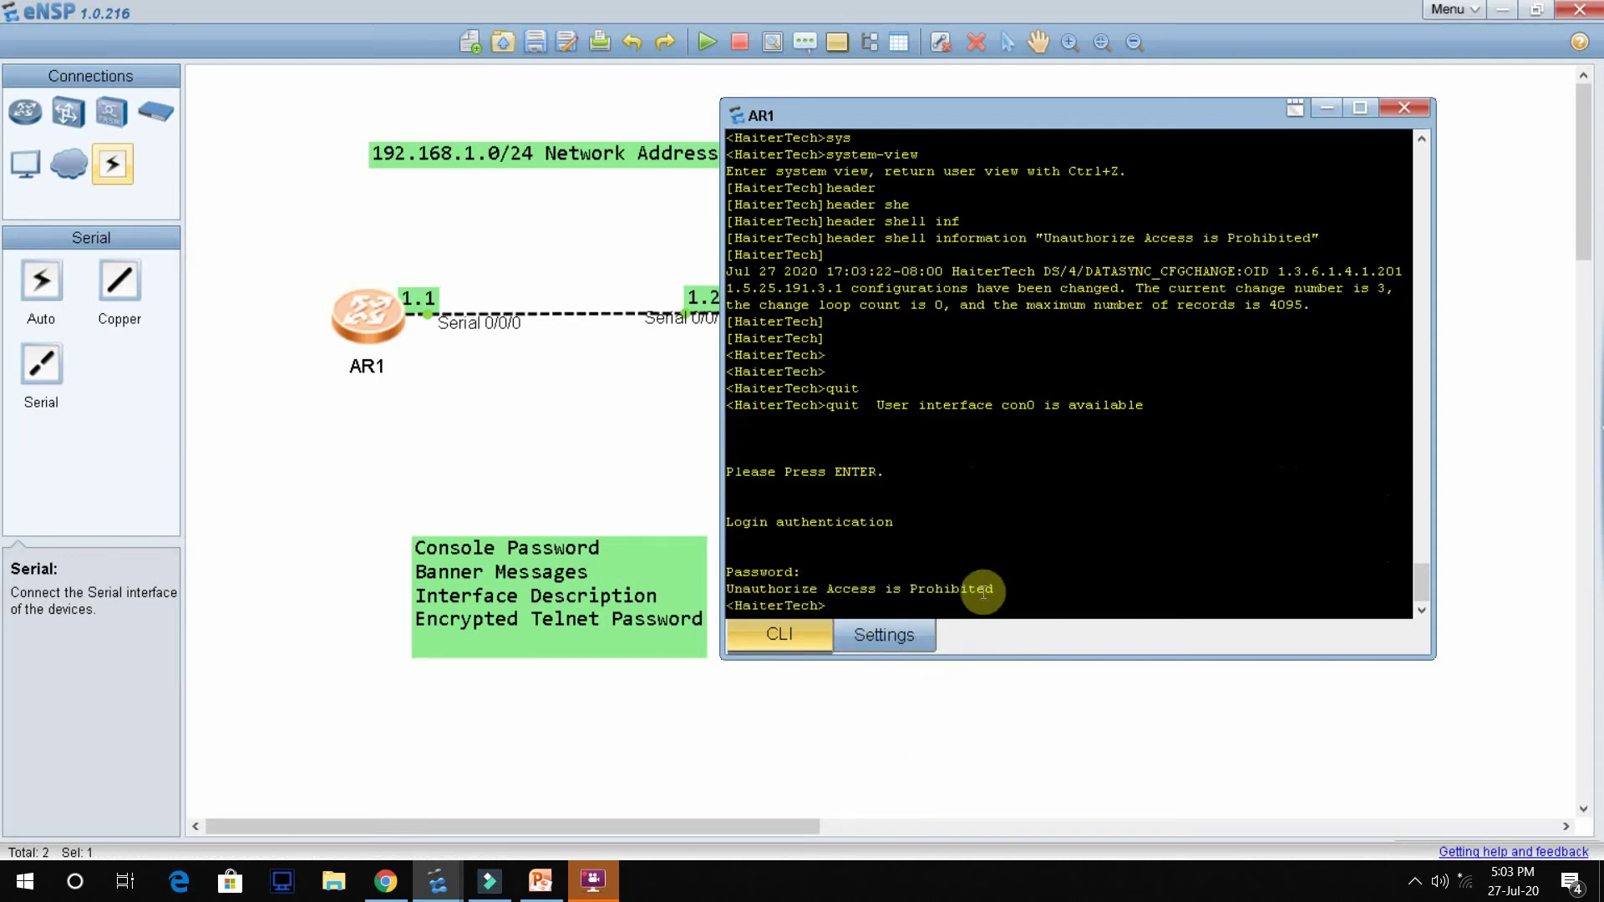
triple_click(892, 590)
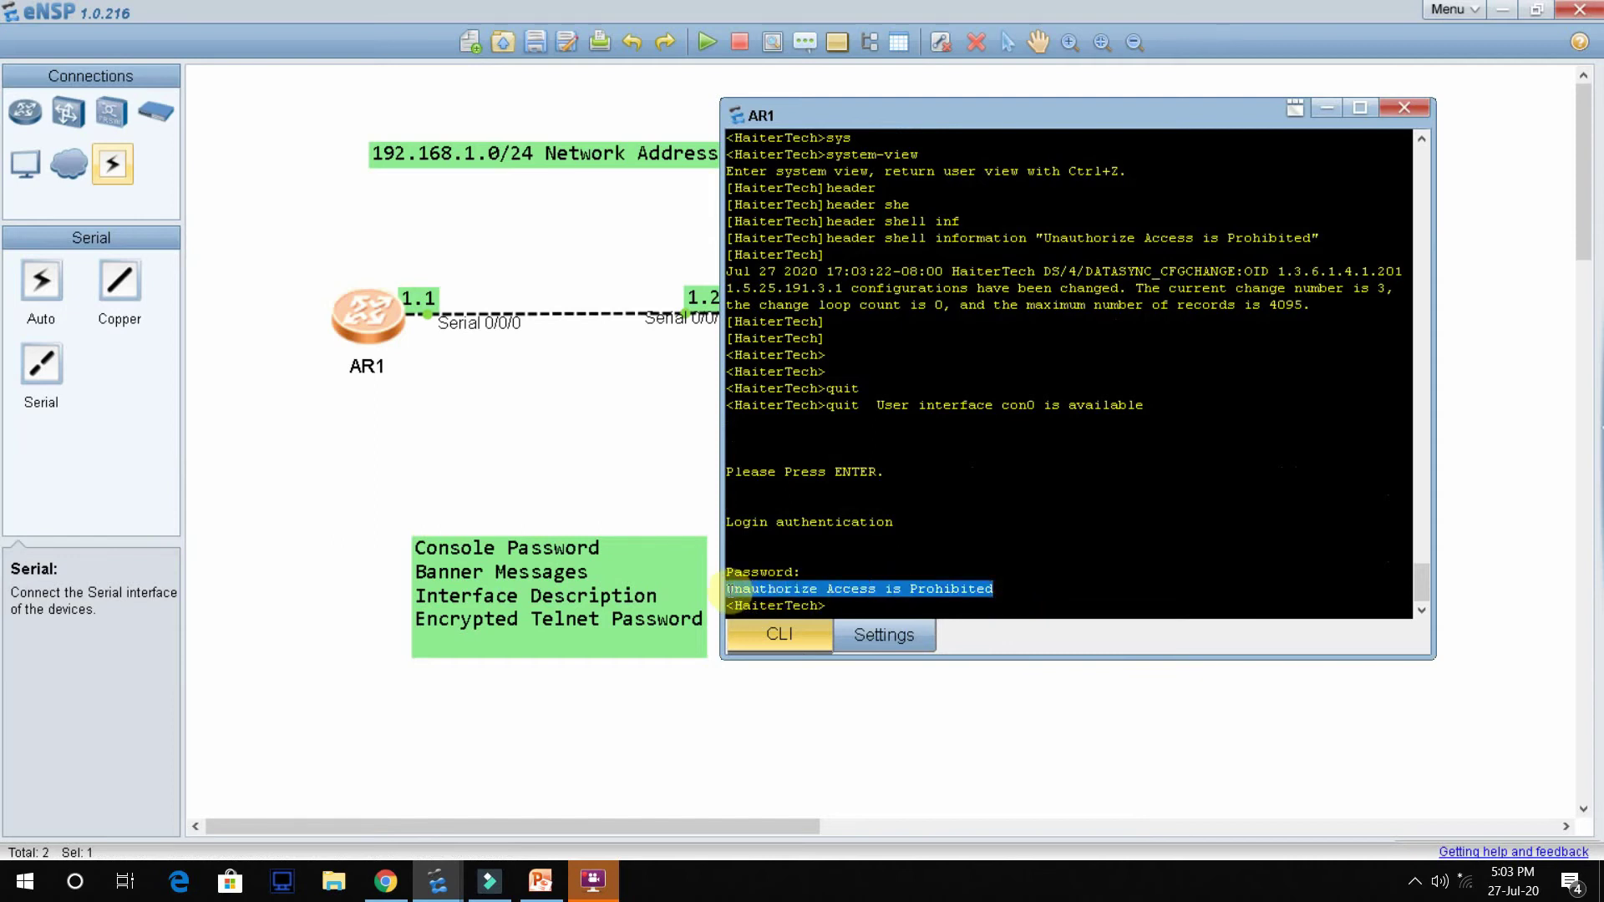
left_click(896, 609)
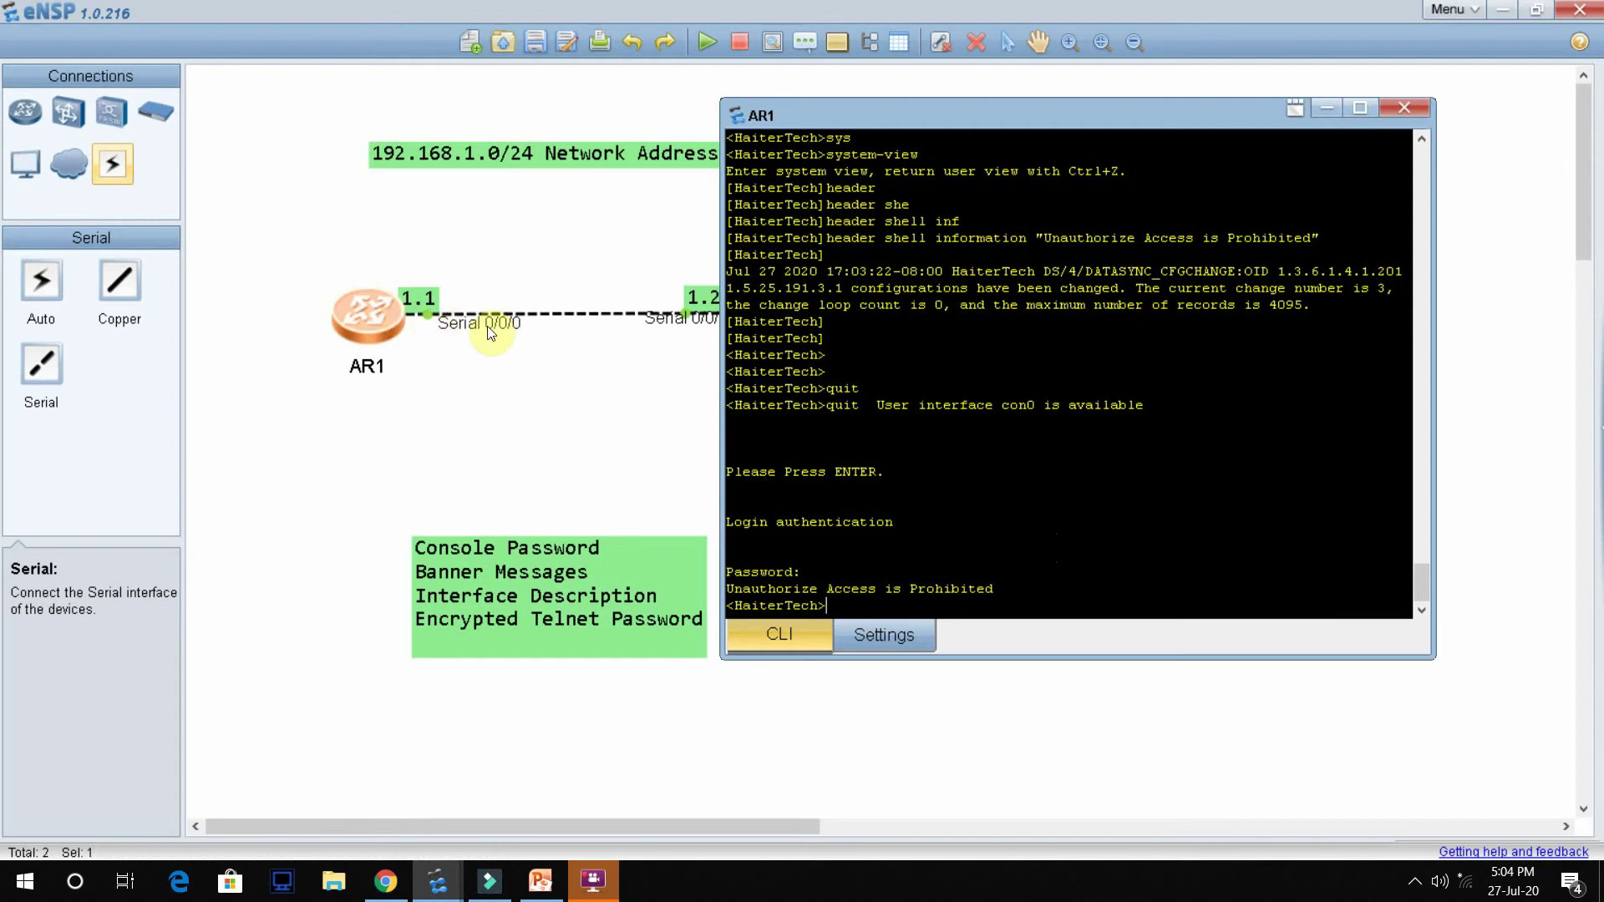
left_click_drag(817, 126, 951, 124)
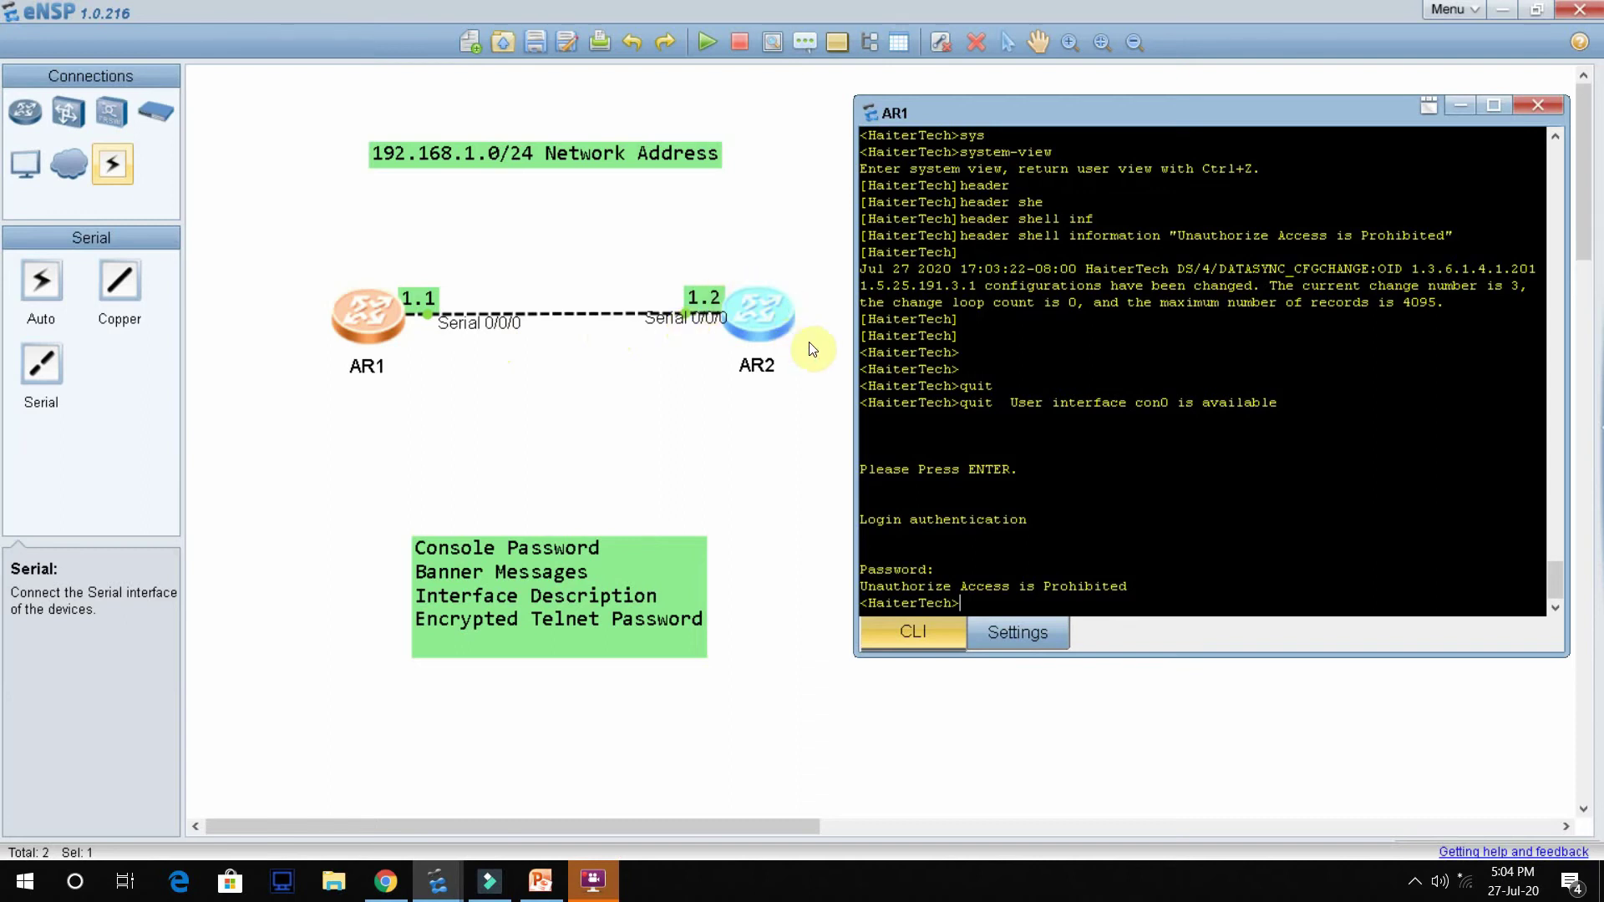
left_click_drag(989, 119, 882, 108)
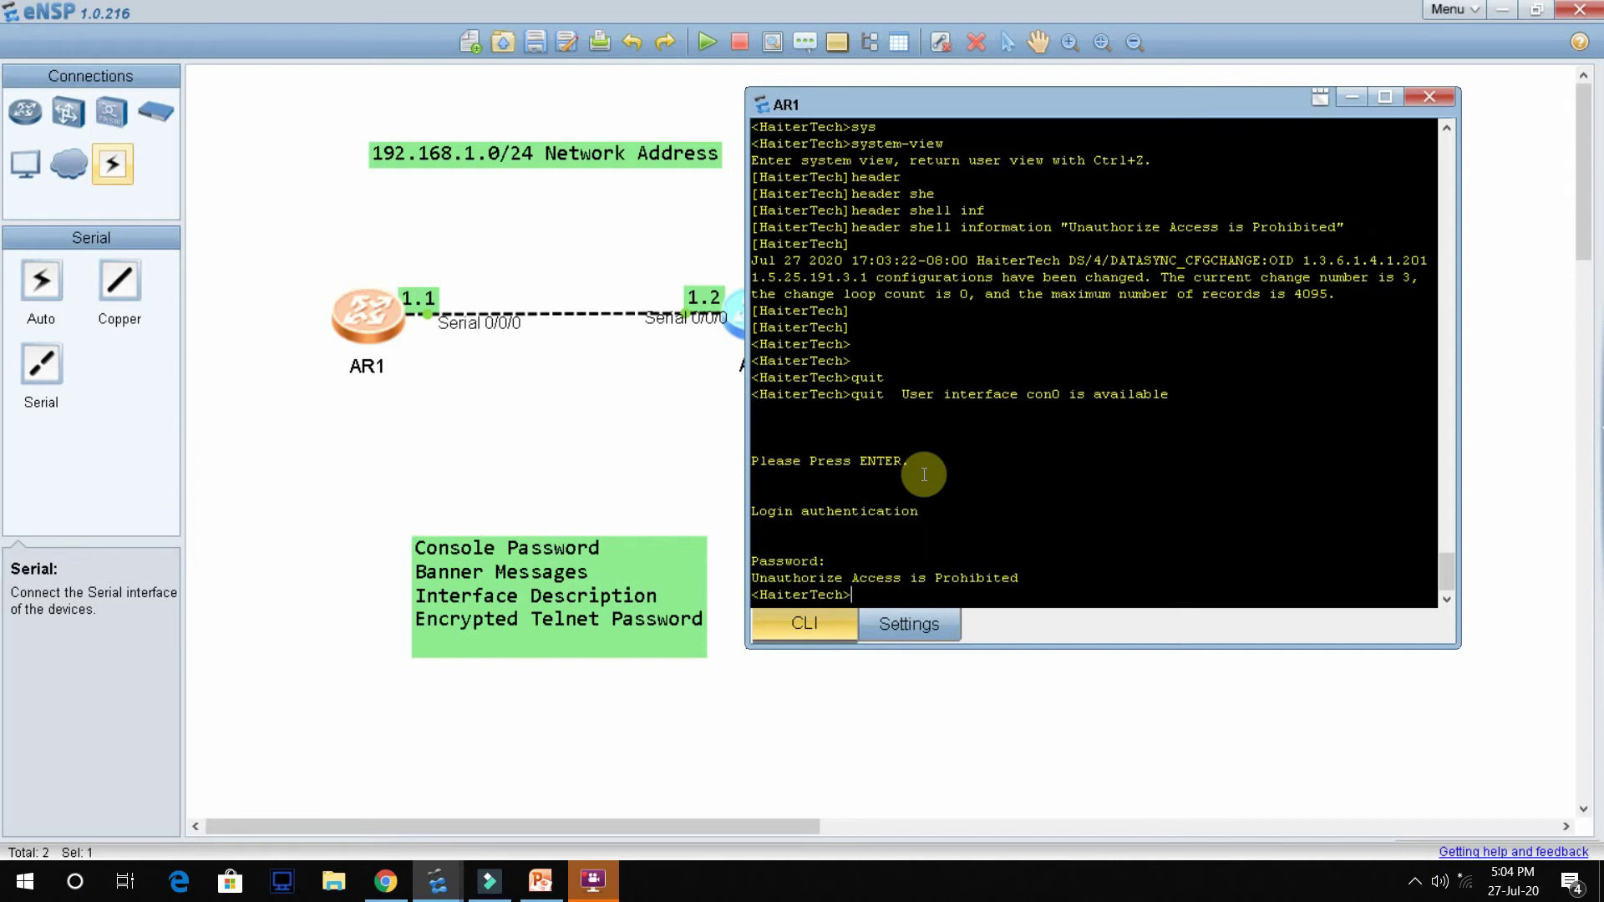
Step: Enter system view on AR1 after correcting a mistyped command
type("ssy")
key("Return")
type("s")
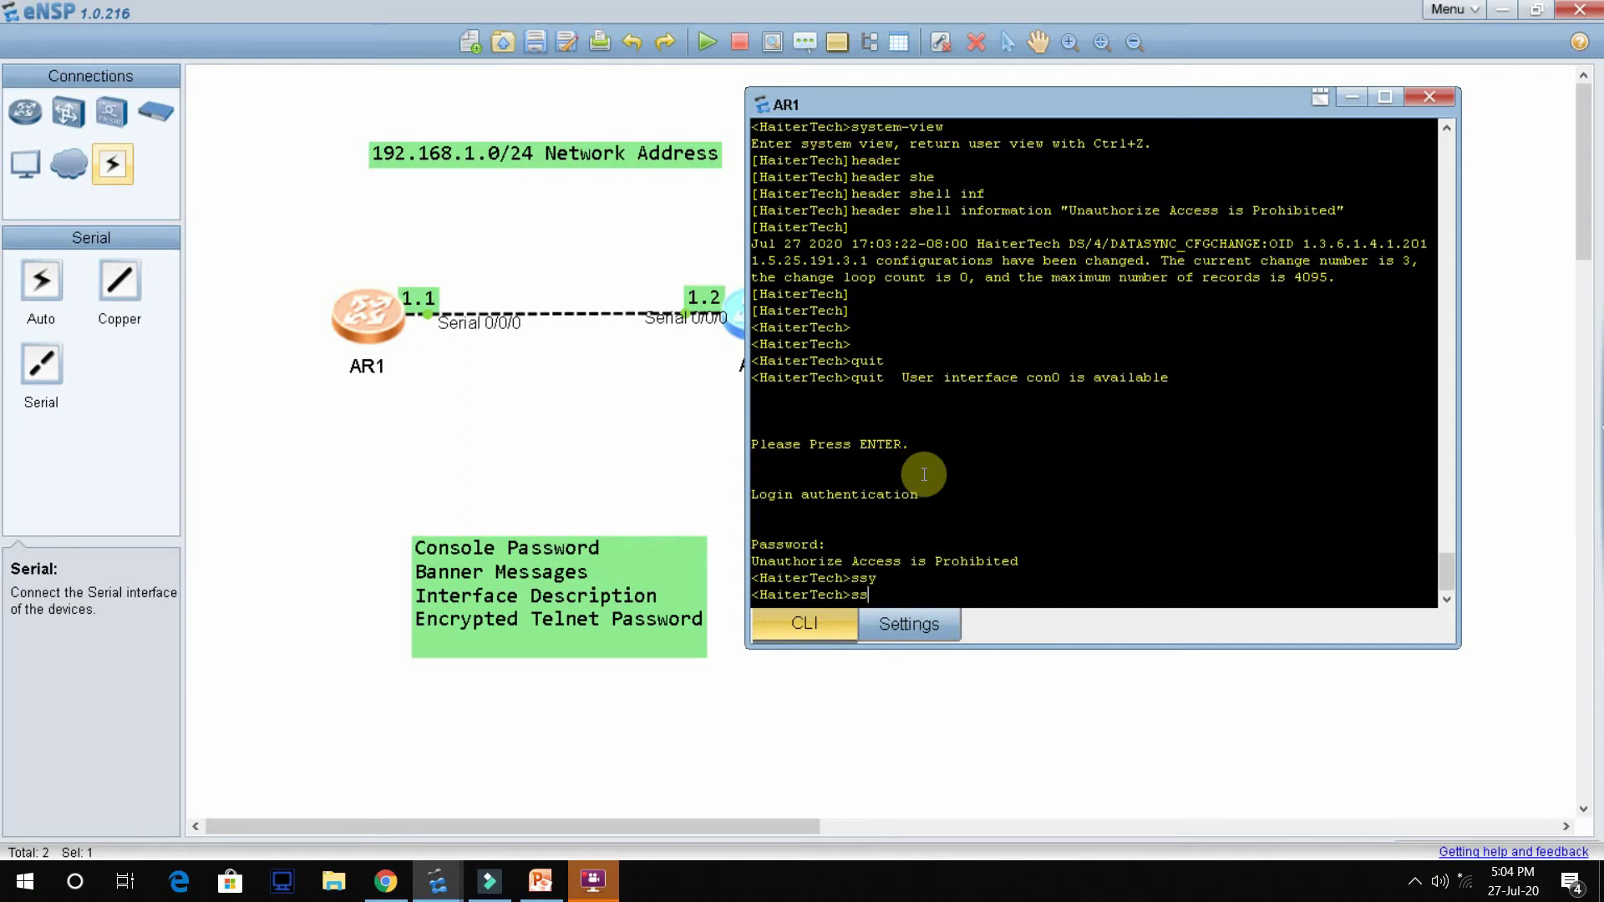
key("BackSpace")
type("ys")
key("Tab")
key("Return")
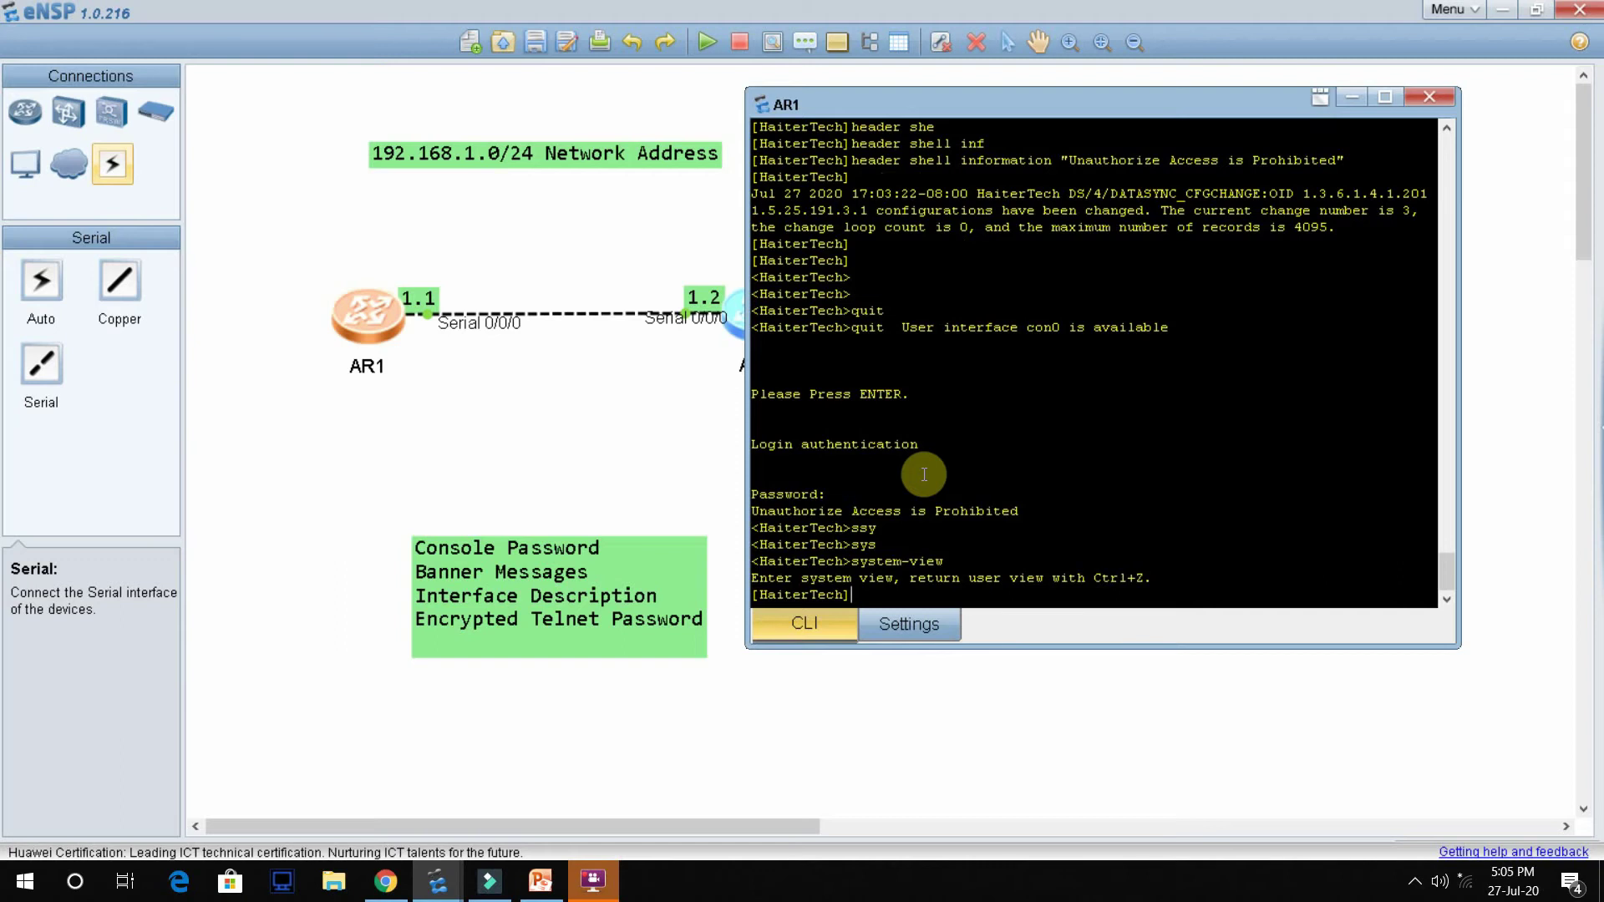
Step: Enter the configuration of interface Serial 0/0/0
left_click(533, 335)
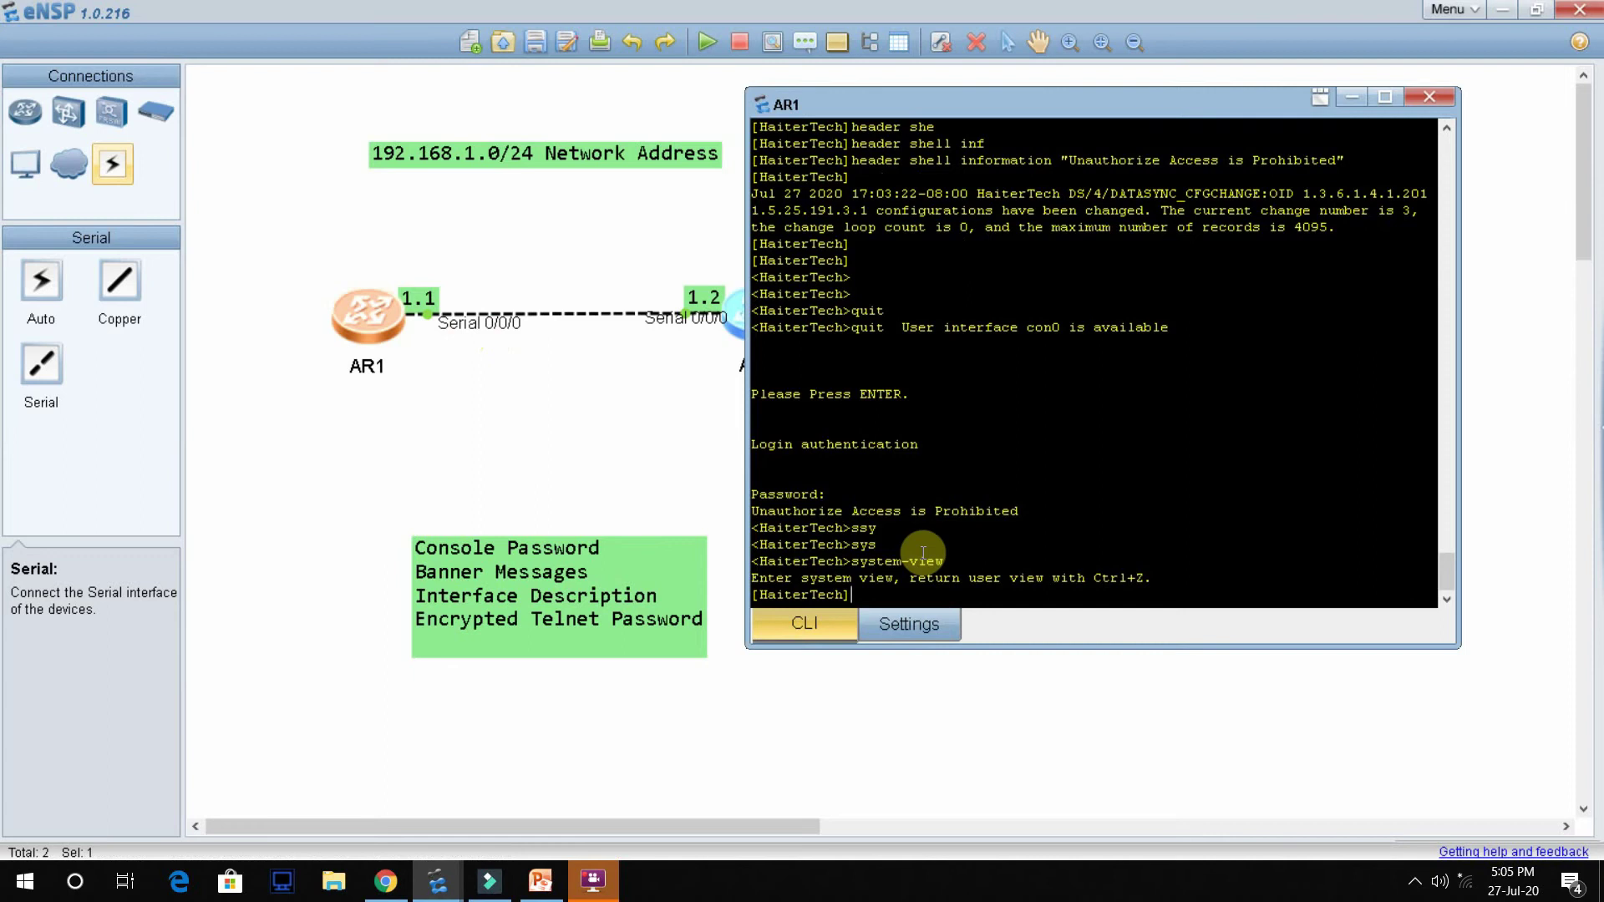
type("inter")
key("Tab")
type("ser")
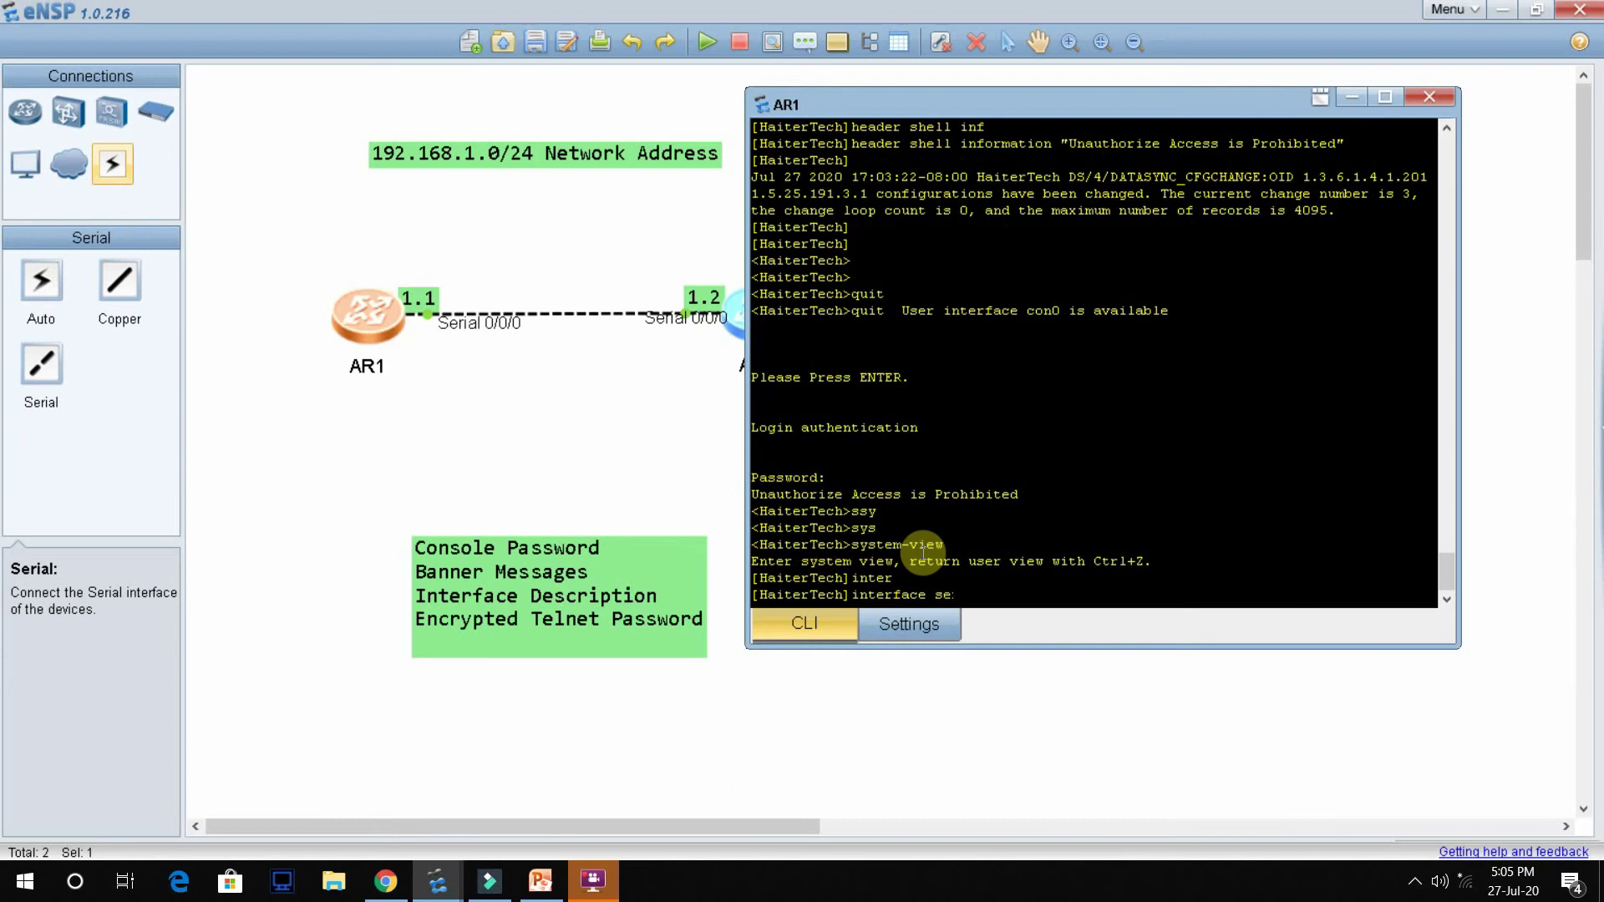
key("Tab")
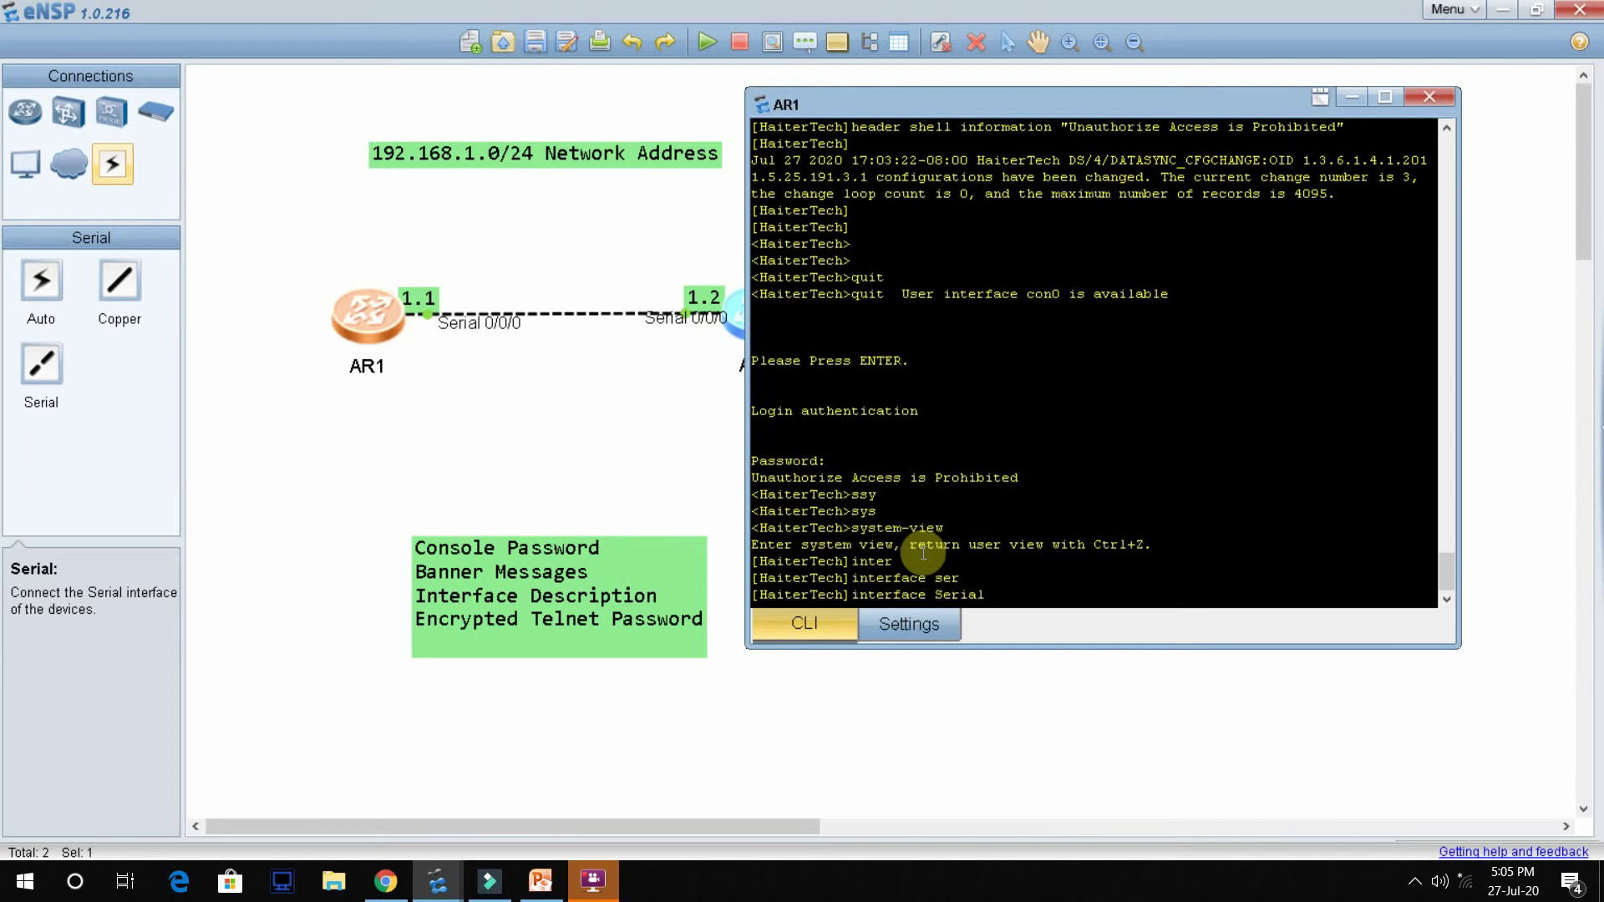
type("0/0/0")
key("Return")
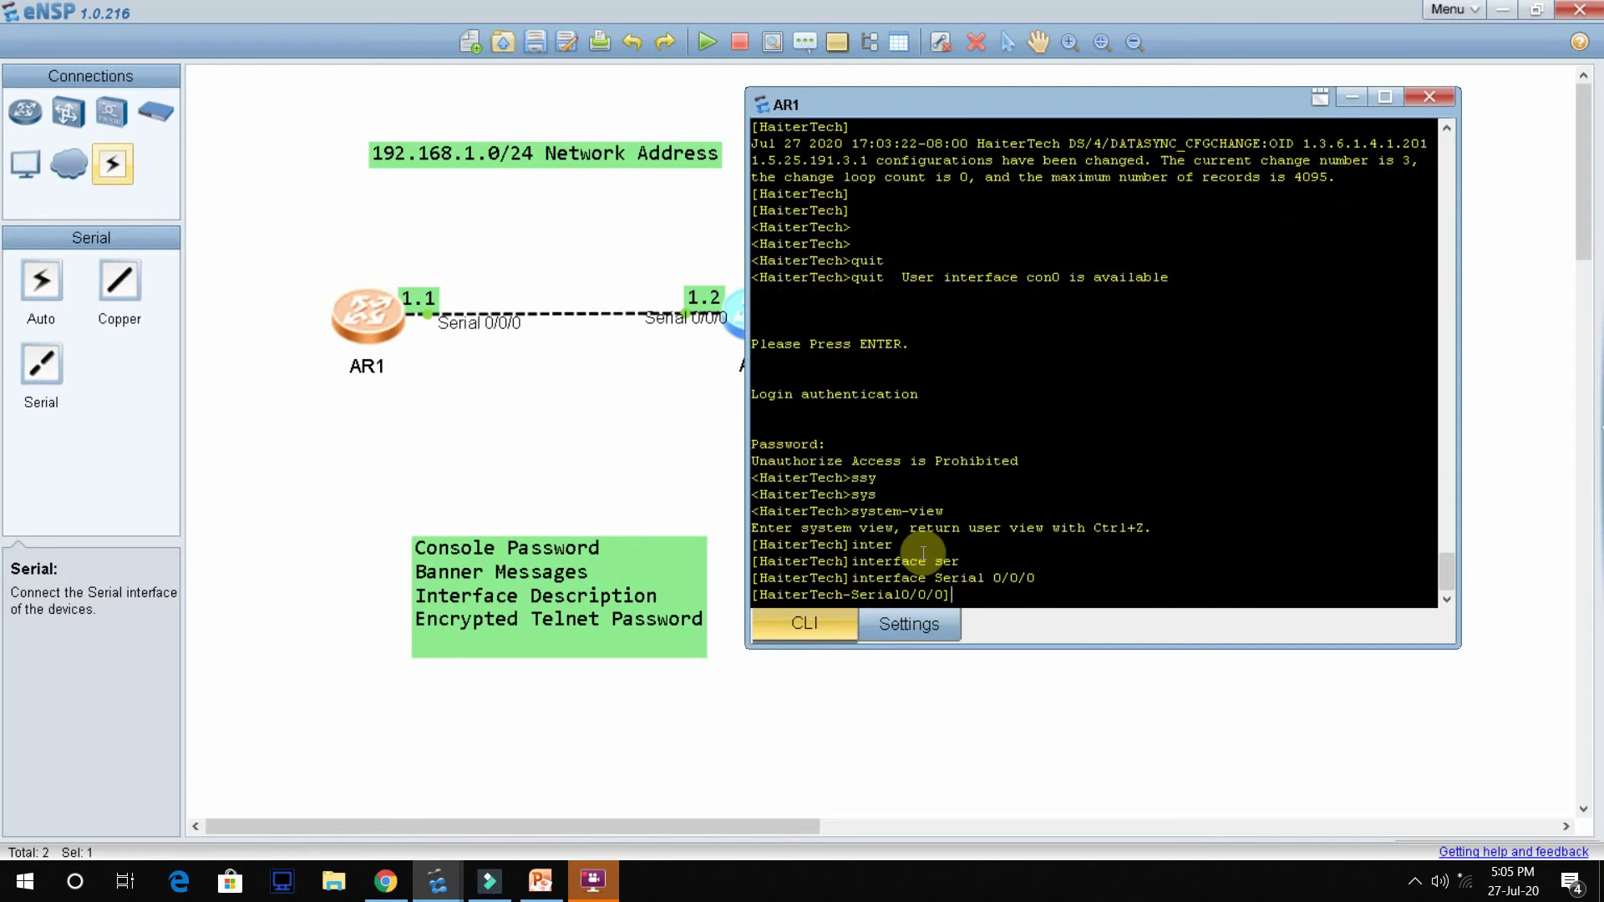
Step: Add description "This is connect with Muscat router by se0/0/0 interface" and return to user view
type("Des")
key("Tab")
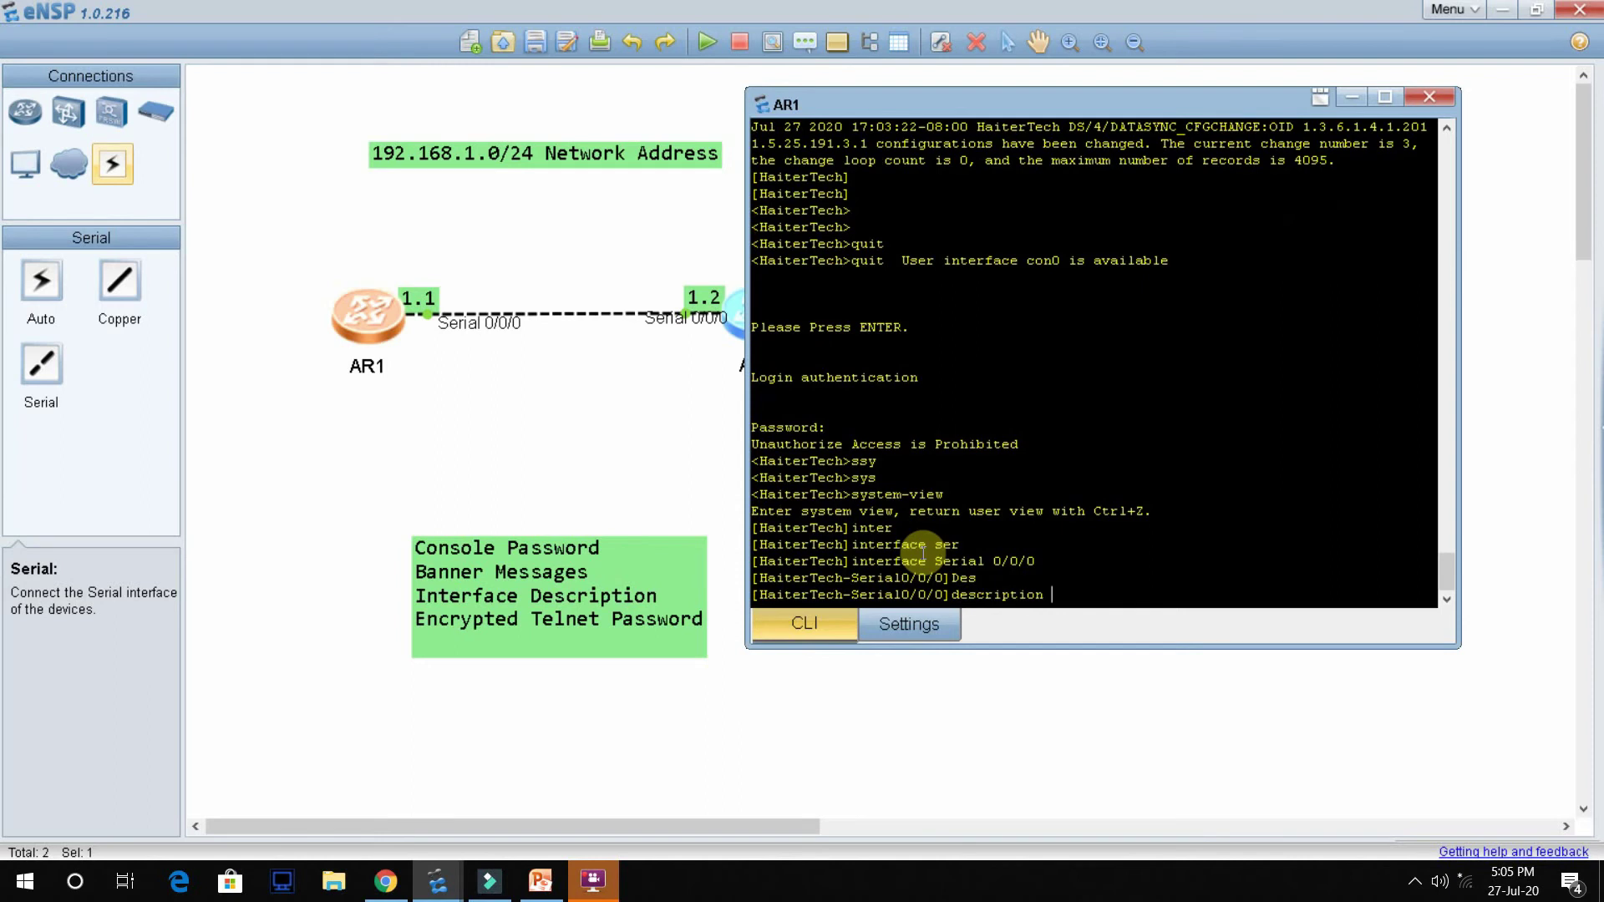
type("\"")
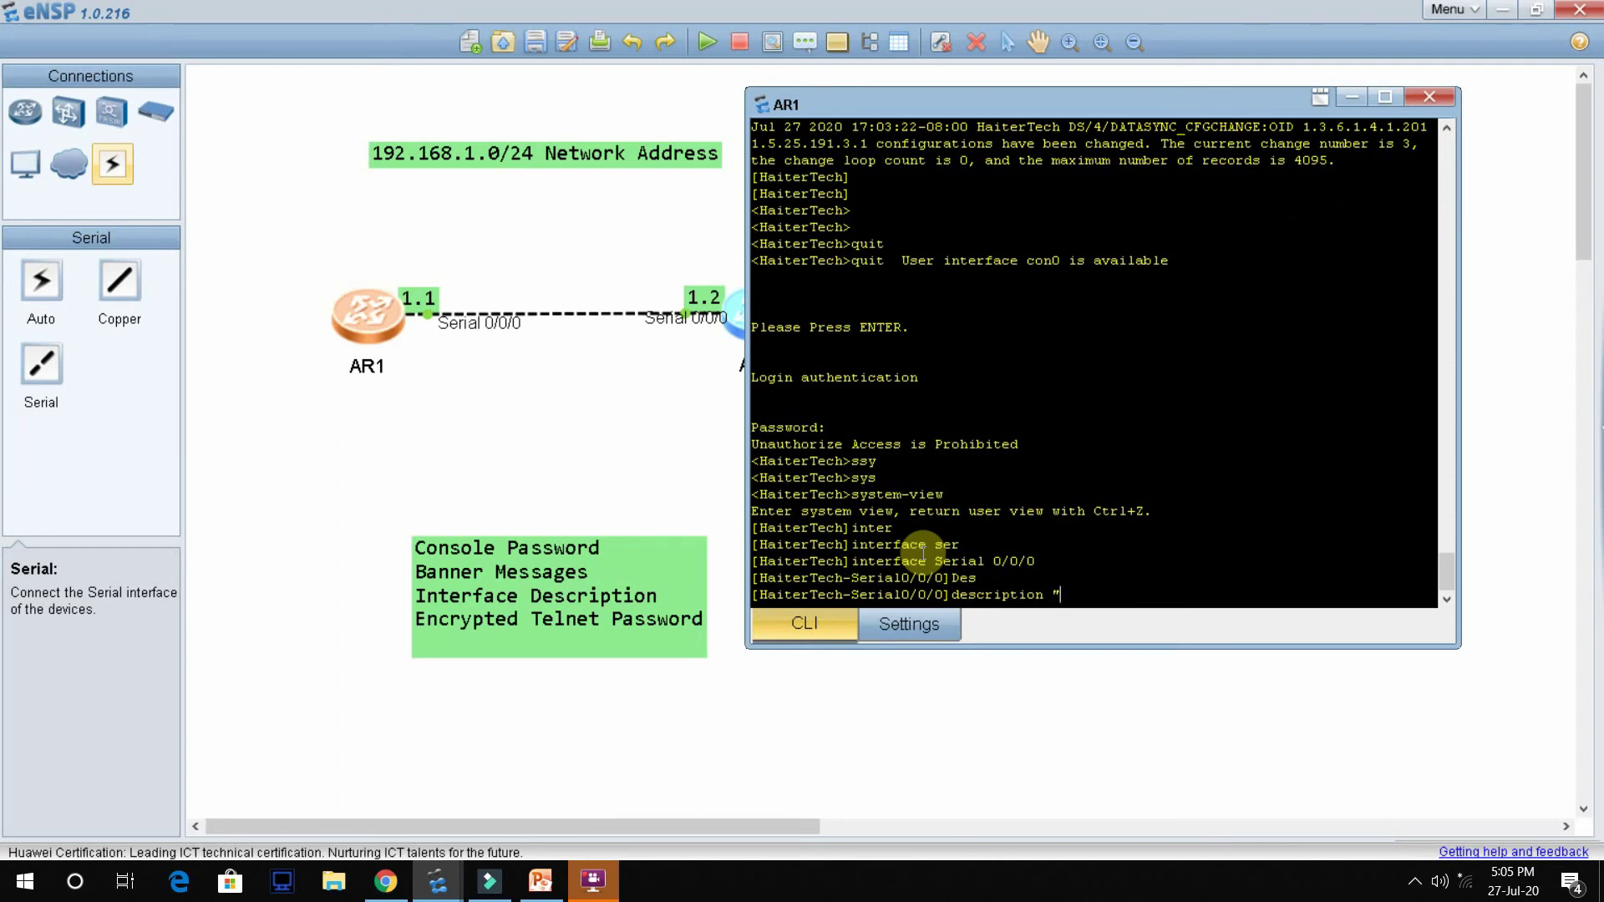
type("Thii")
key("BackSpace")
type("s is ")
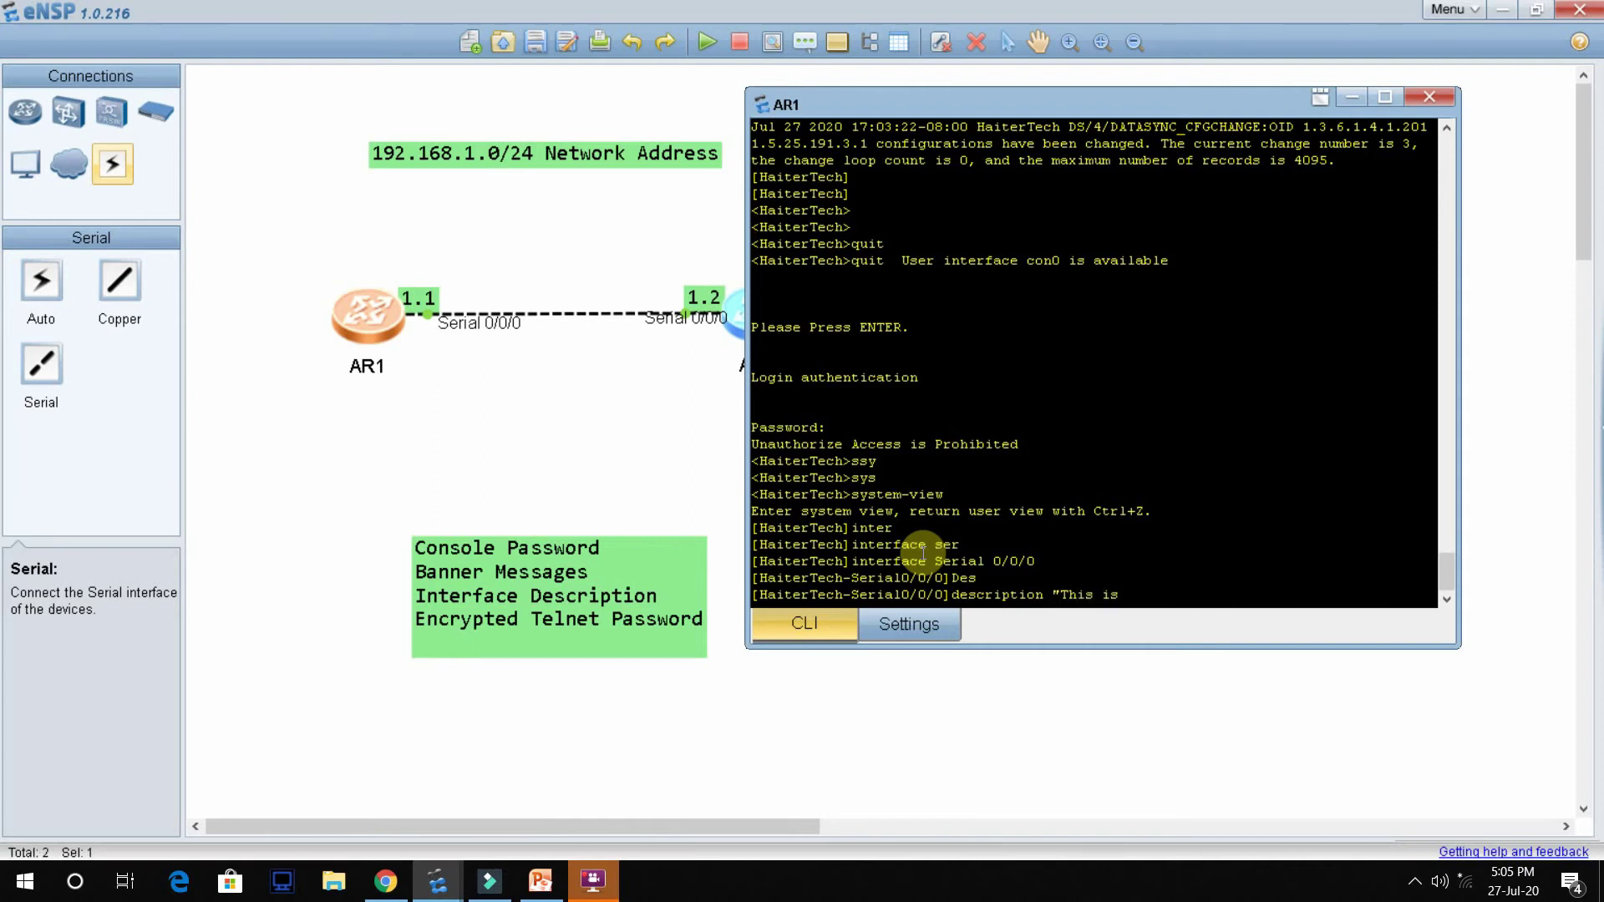
type("connect ")
type("with Mus")
type("cat ")
type("router b")
type("y ")
type("ser")
key("BackSpace")
key("BackSpace")
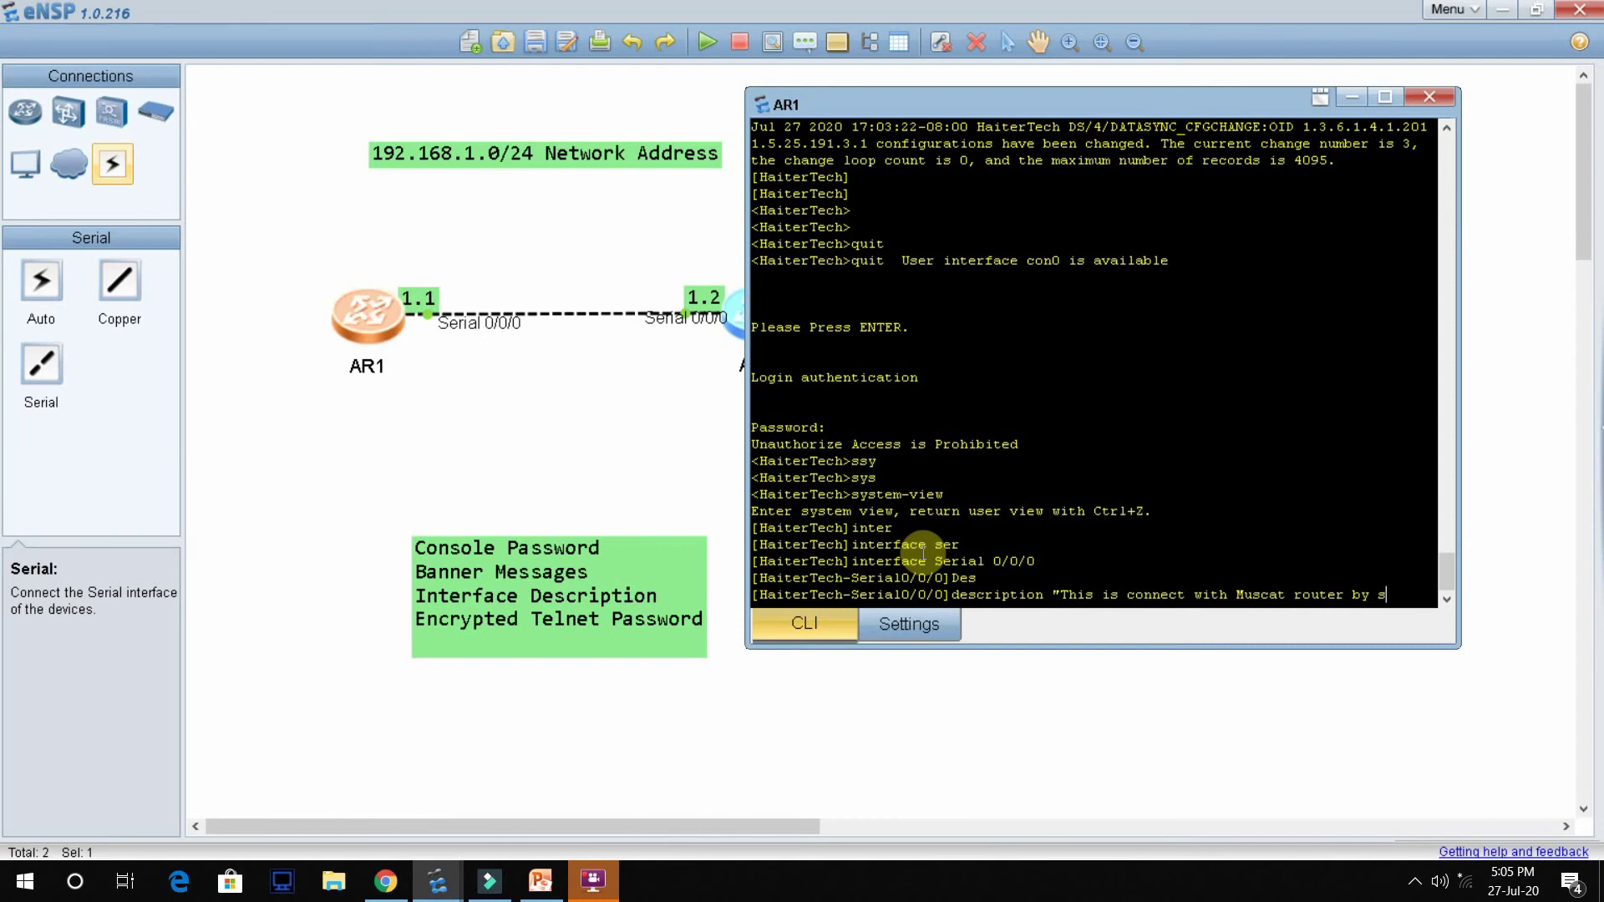
type("e0/0/0")
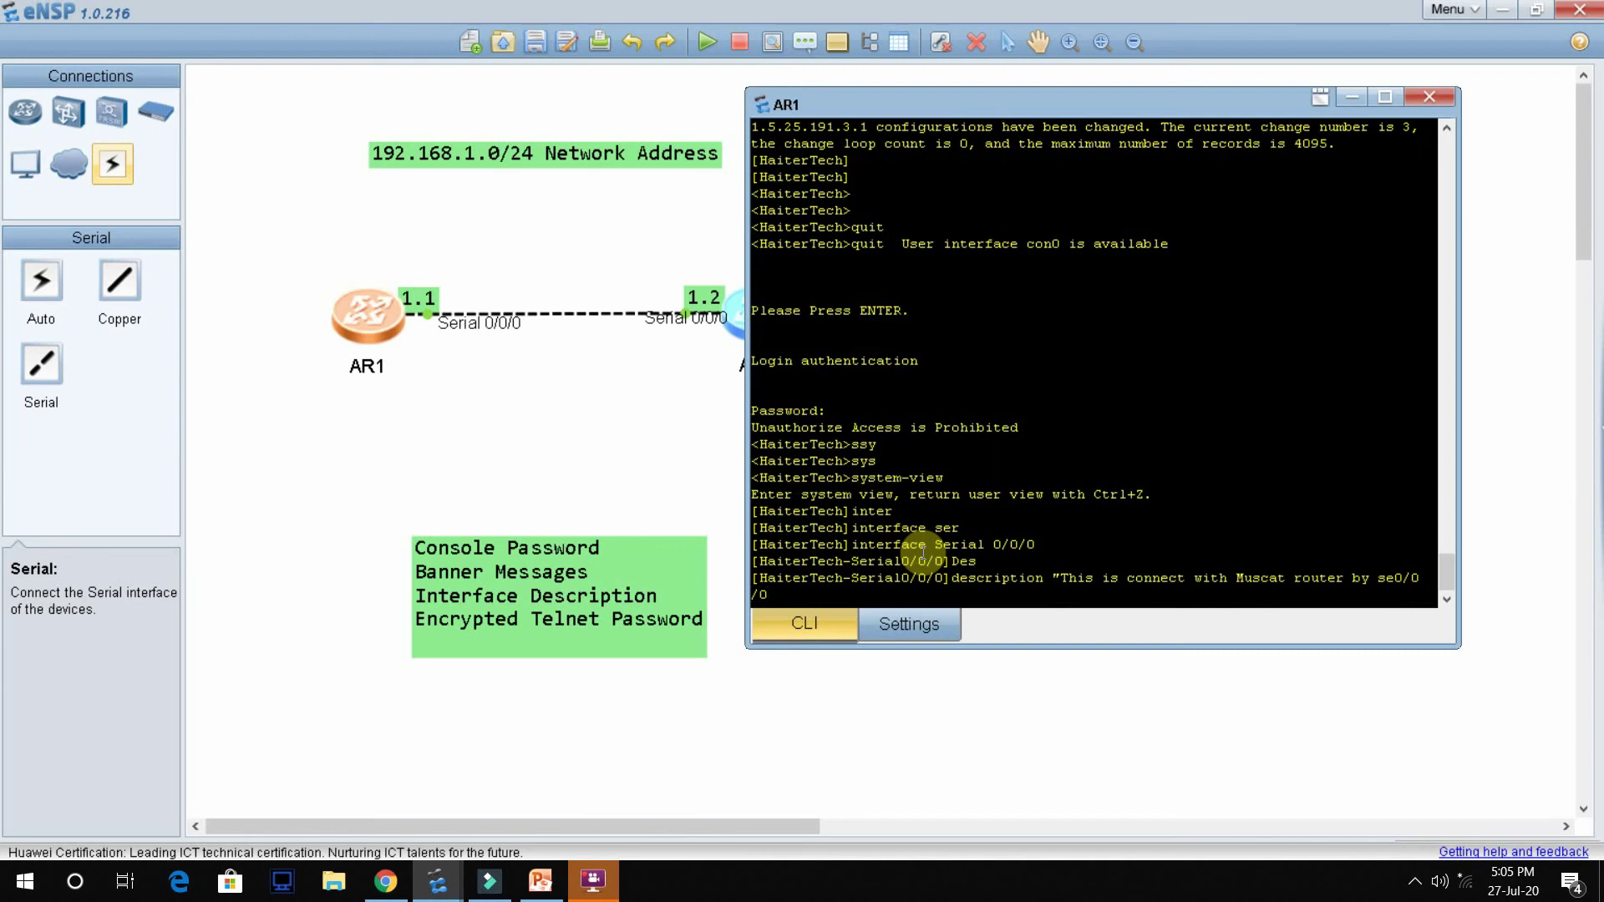
type(" interface\"")
key("Return")
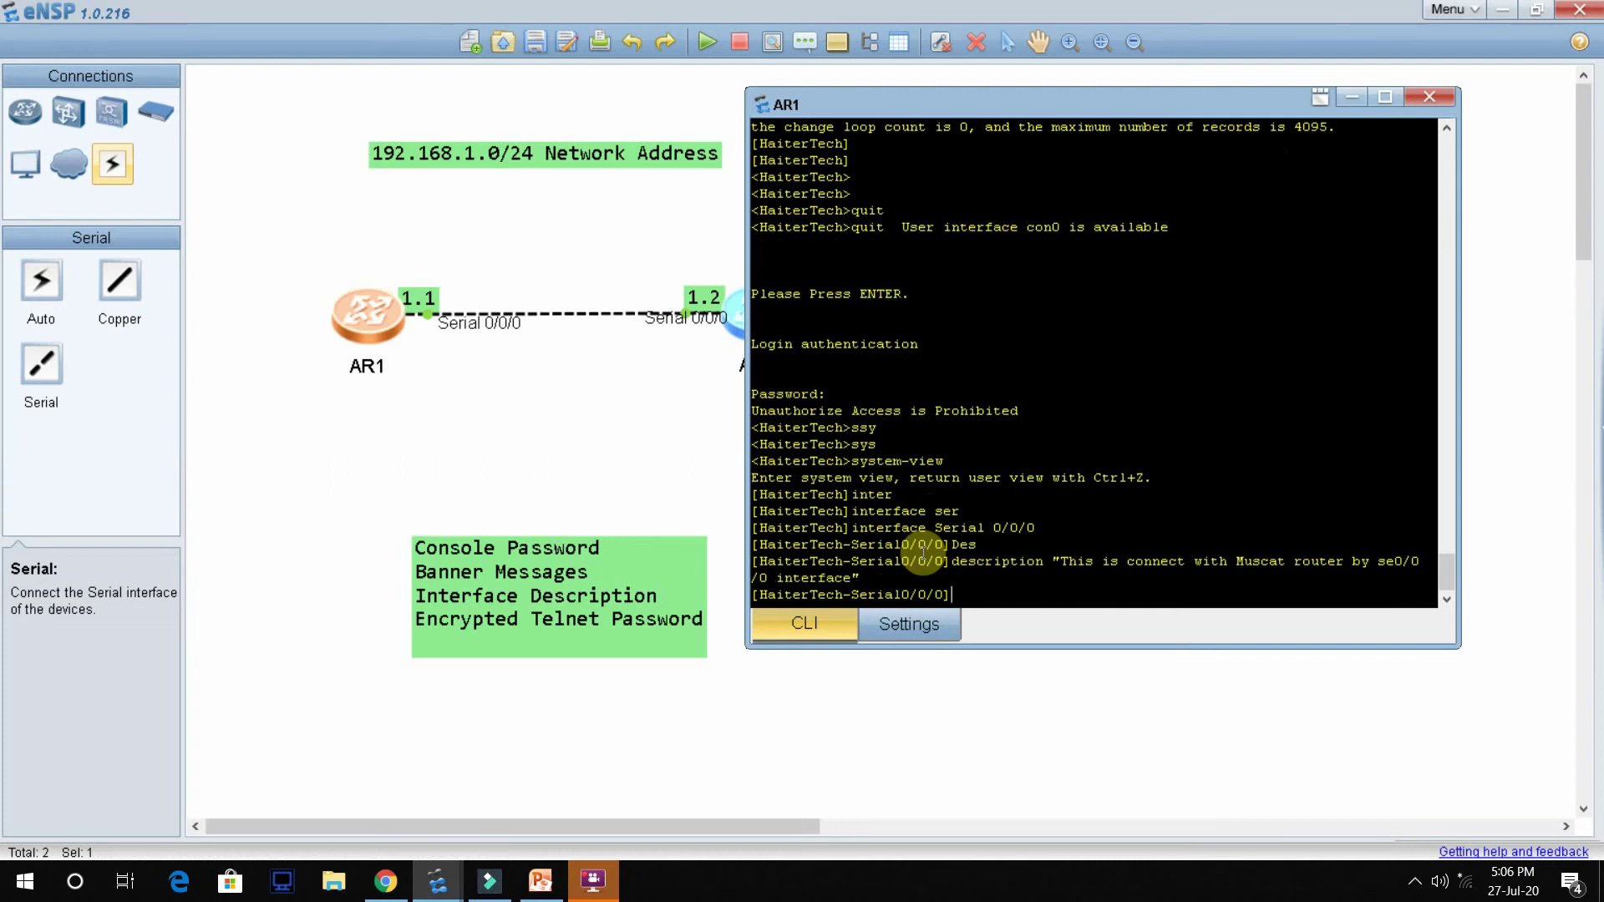
key("ctrl+z")
key("Return")
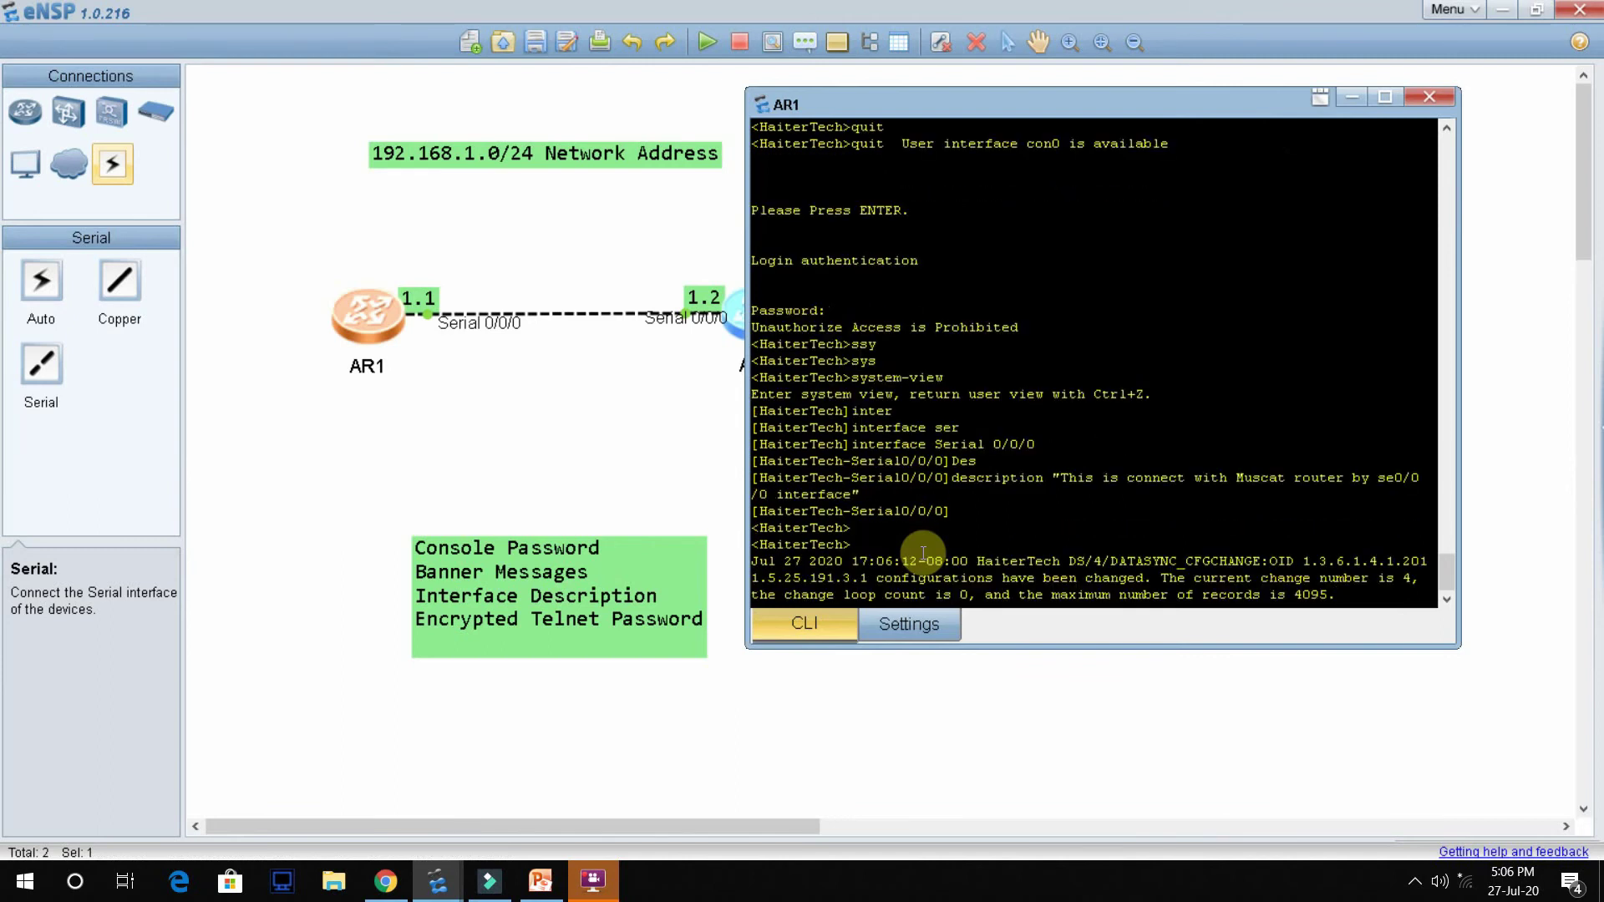
Step: Run display this in user view, which returns no configuration
key("Return")
key("Return")
key("Return")
key("Return")
key("Return")
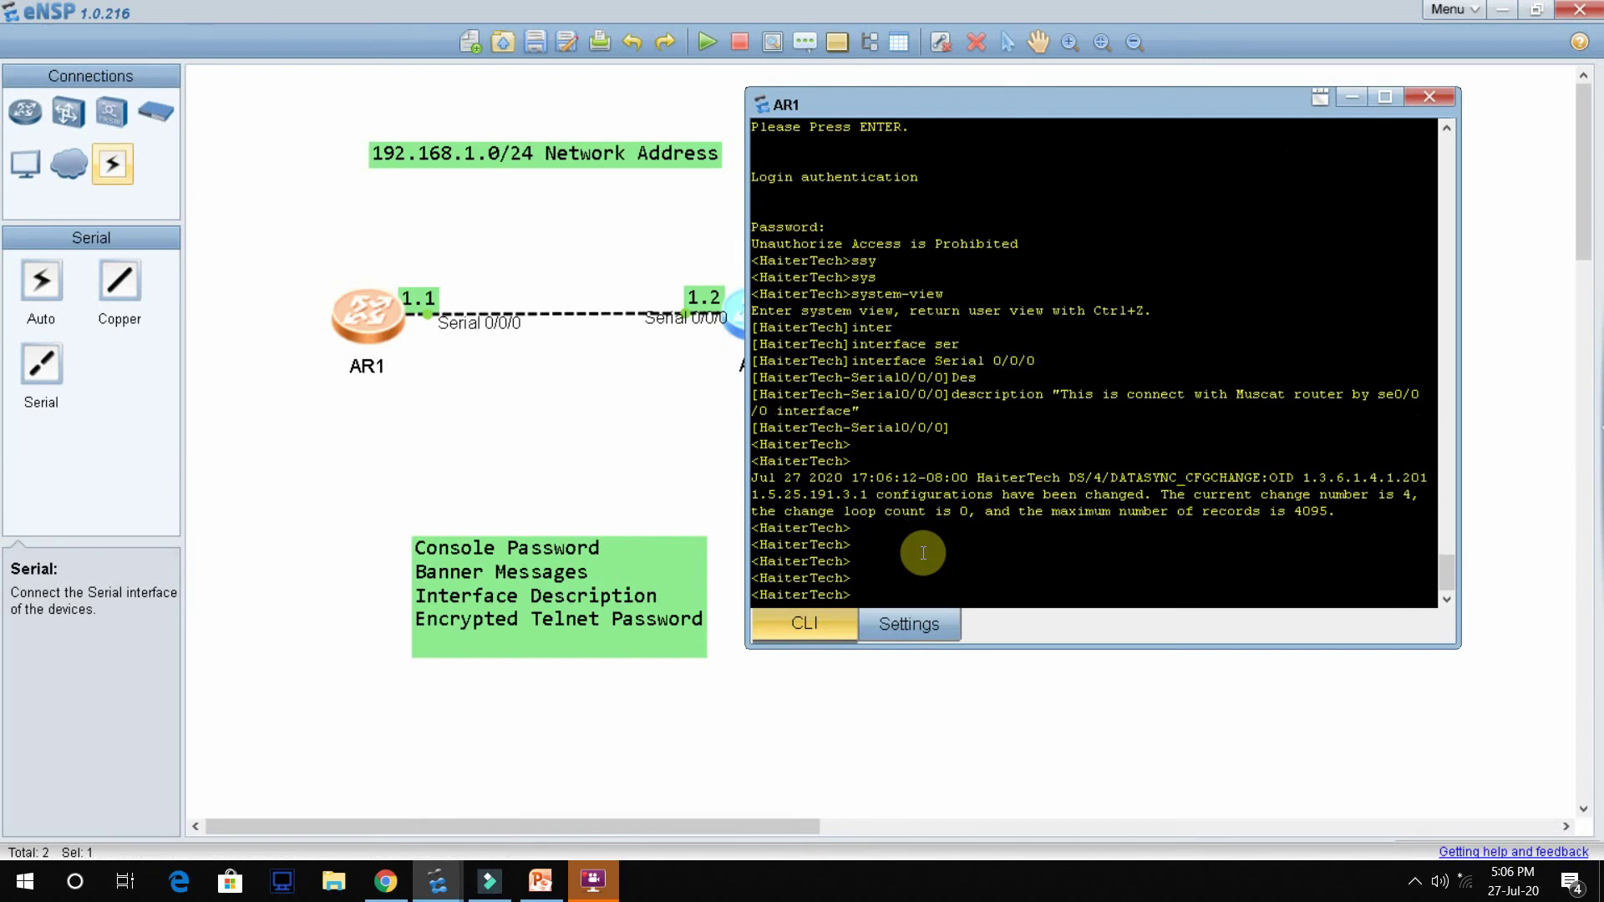
type("Displa")
key("Tab")
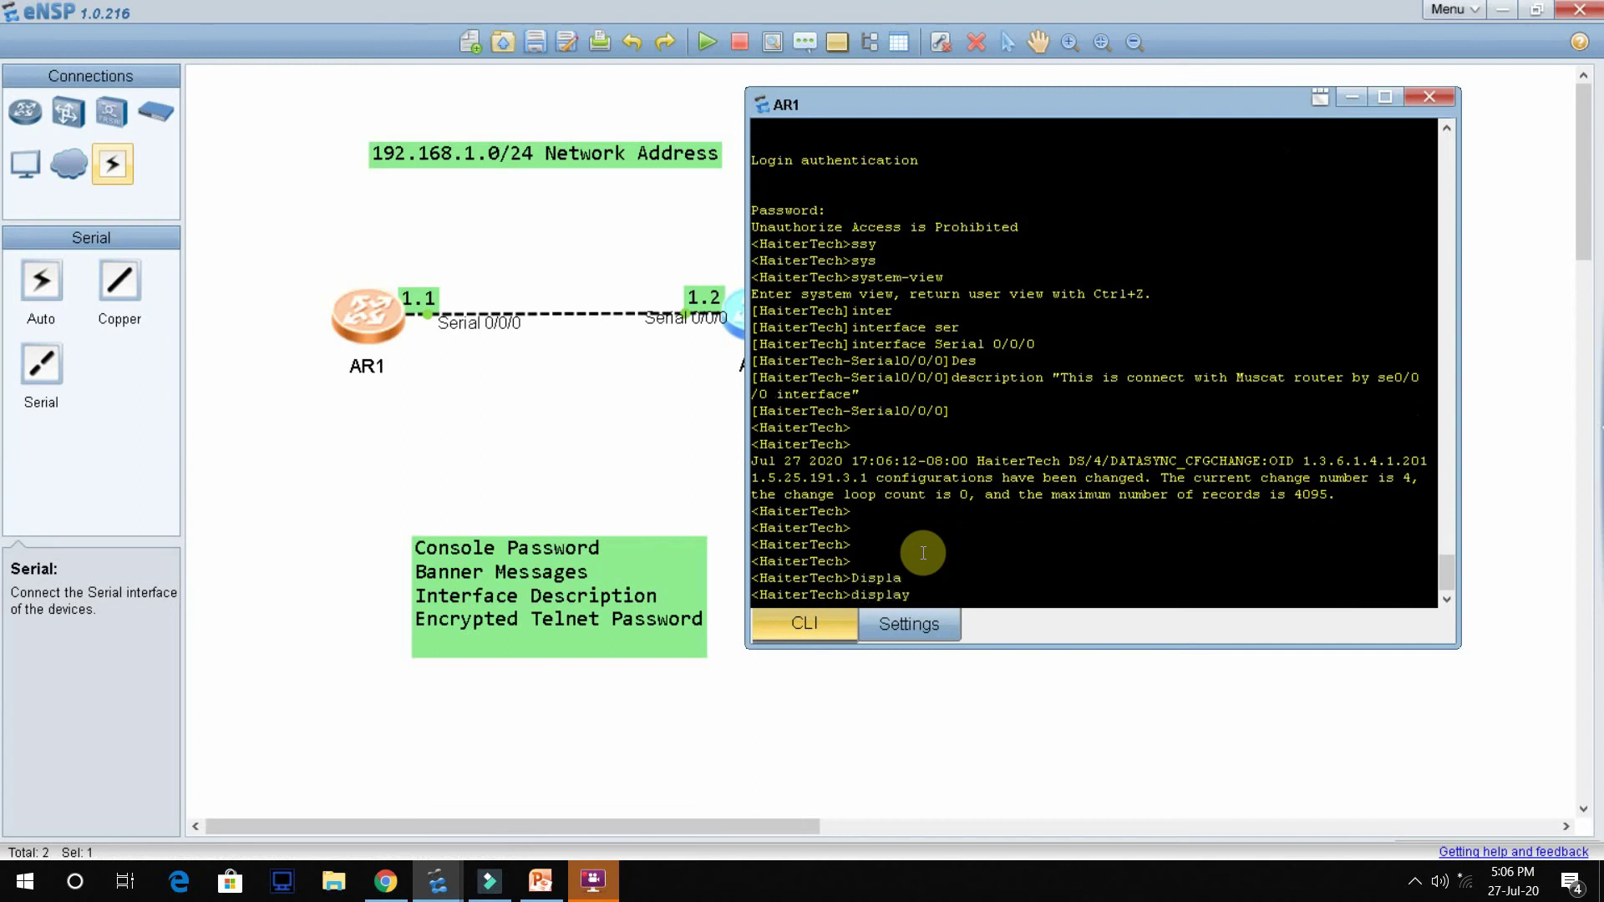
type("this")
key("Return")
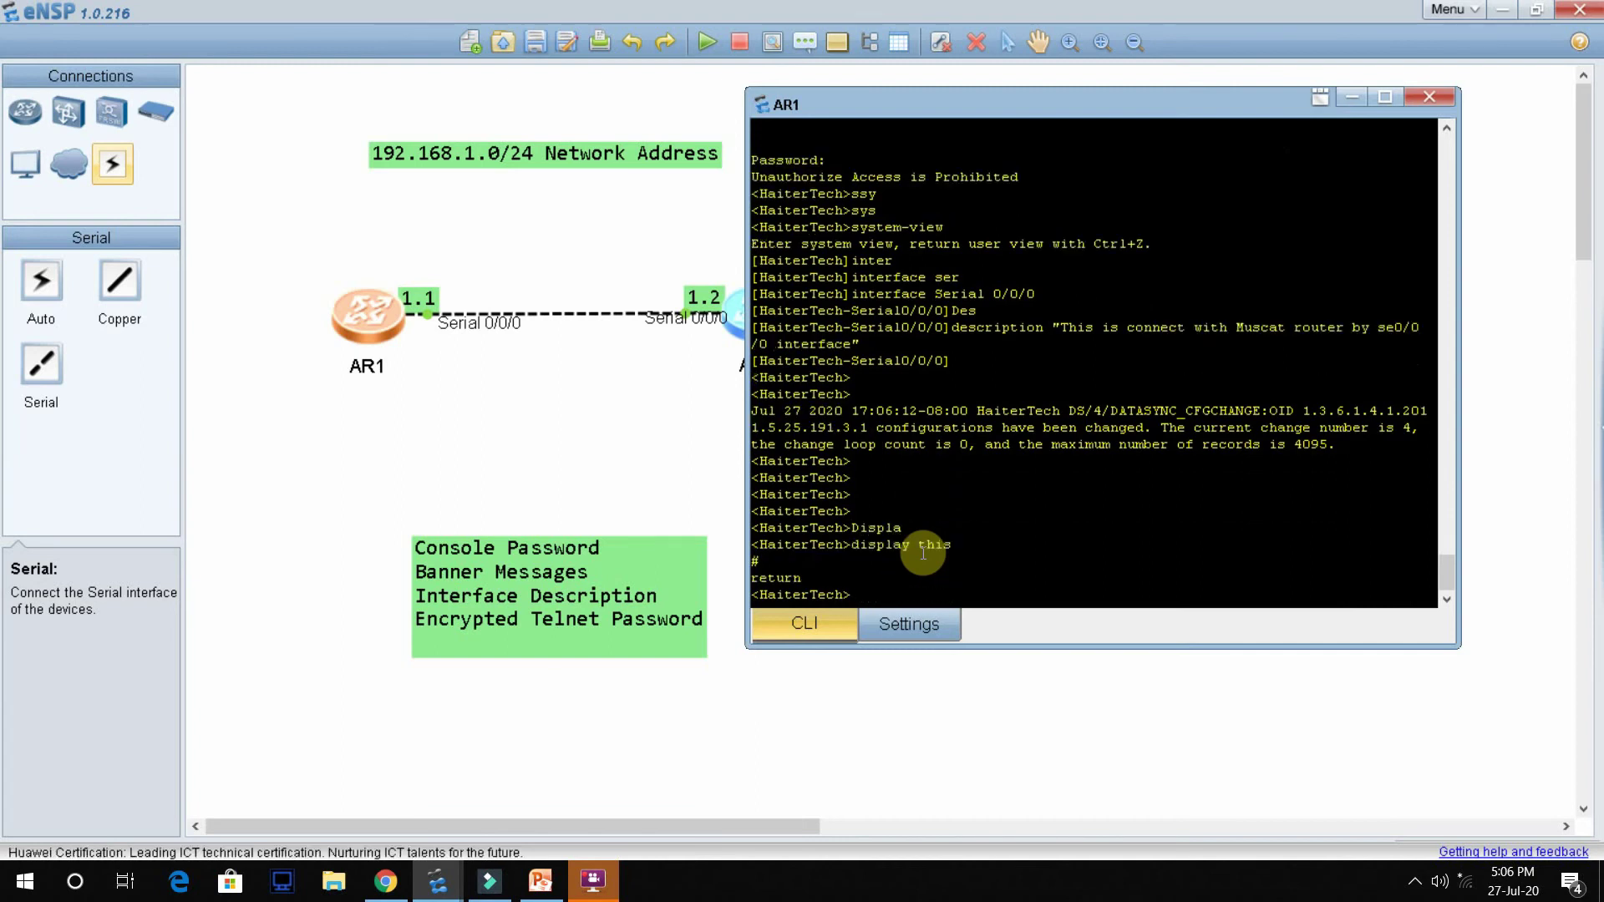
key("Return")
key("Return")
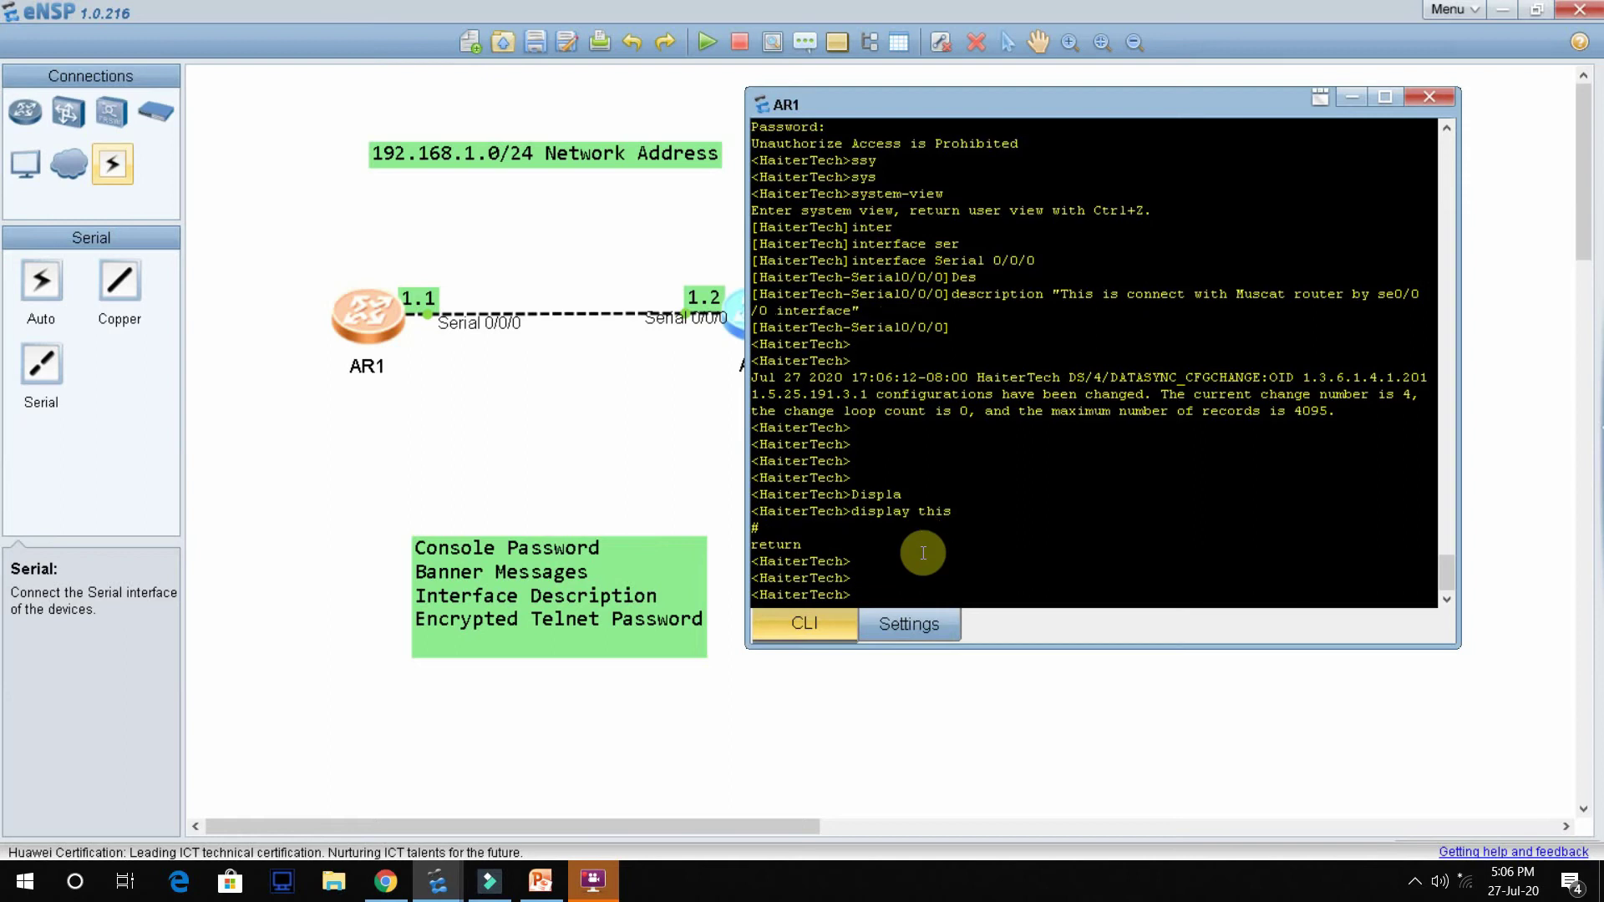
key("Return")
key("Return")
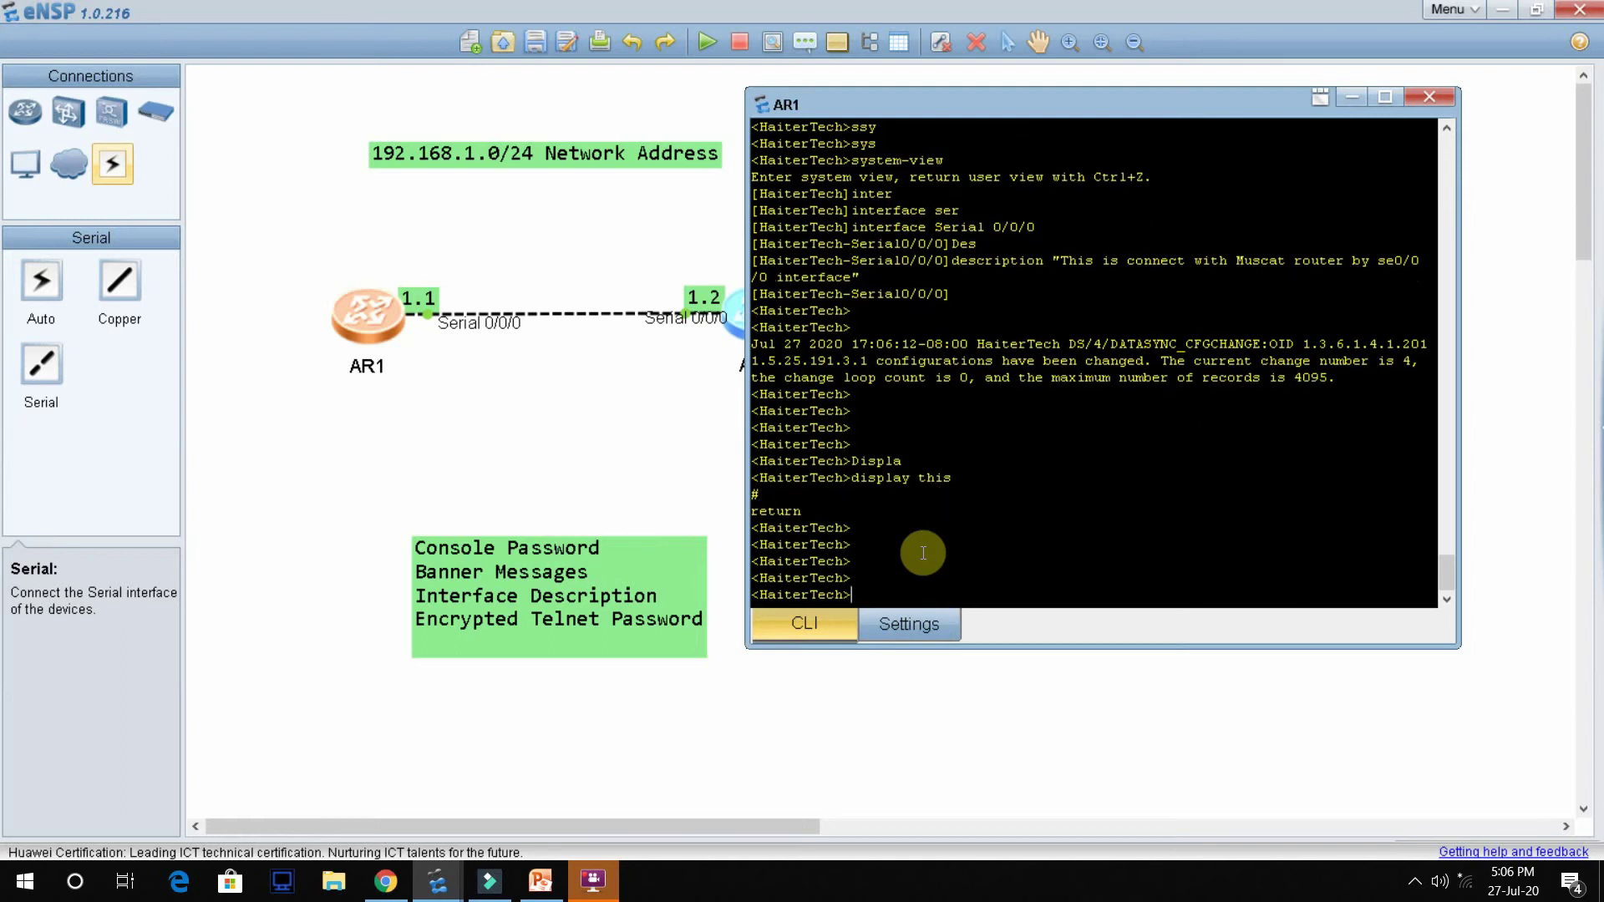
Step: Start another display command, replacing a mistyped show
type("show")
key("BackSpace")
key("BackSpace")
key("BackSpace")
key("BackSpace")
key("BackSpace")
type("Disp")
key("Tab")
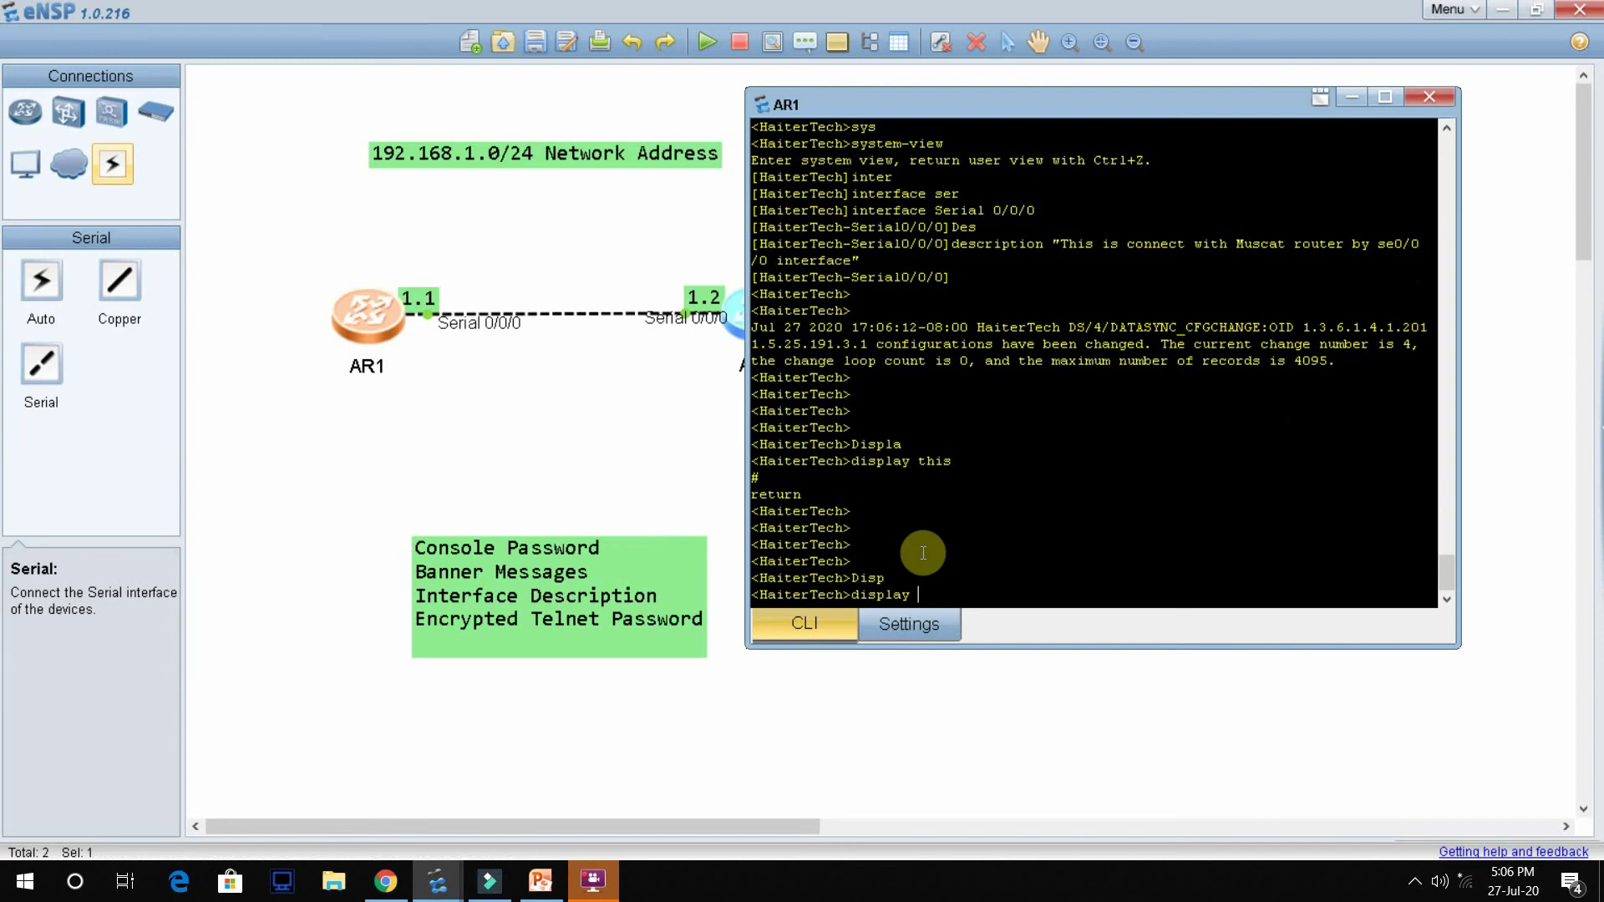
Step: List the available display command options with display ?, then stop the listing
type("?")
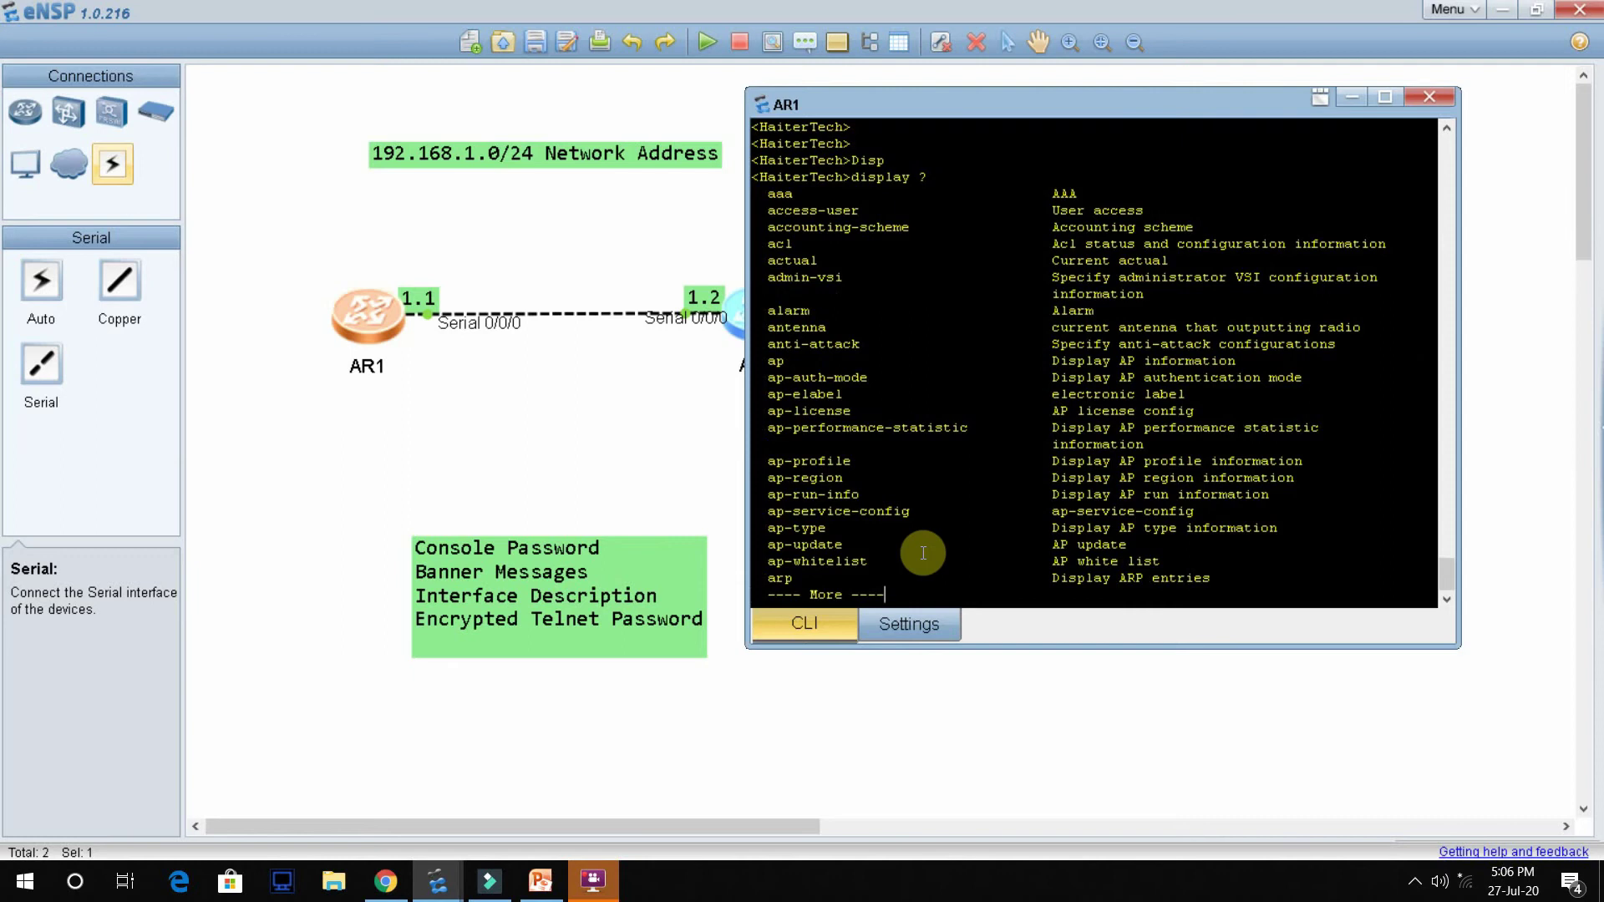
key("Return")
key("Return")
key("Return")
key("Return")
key("Return")
key("Return")
key("Return")
key("Return")
key("Return")
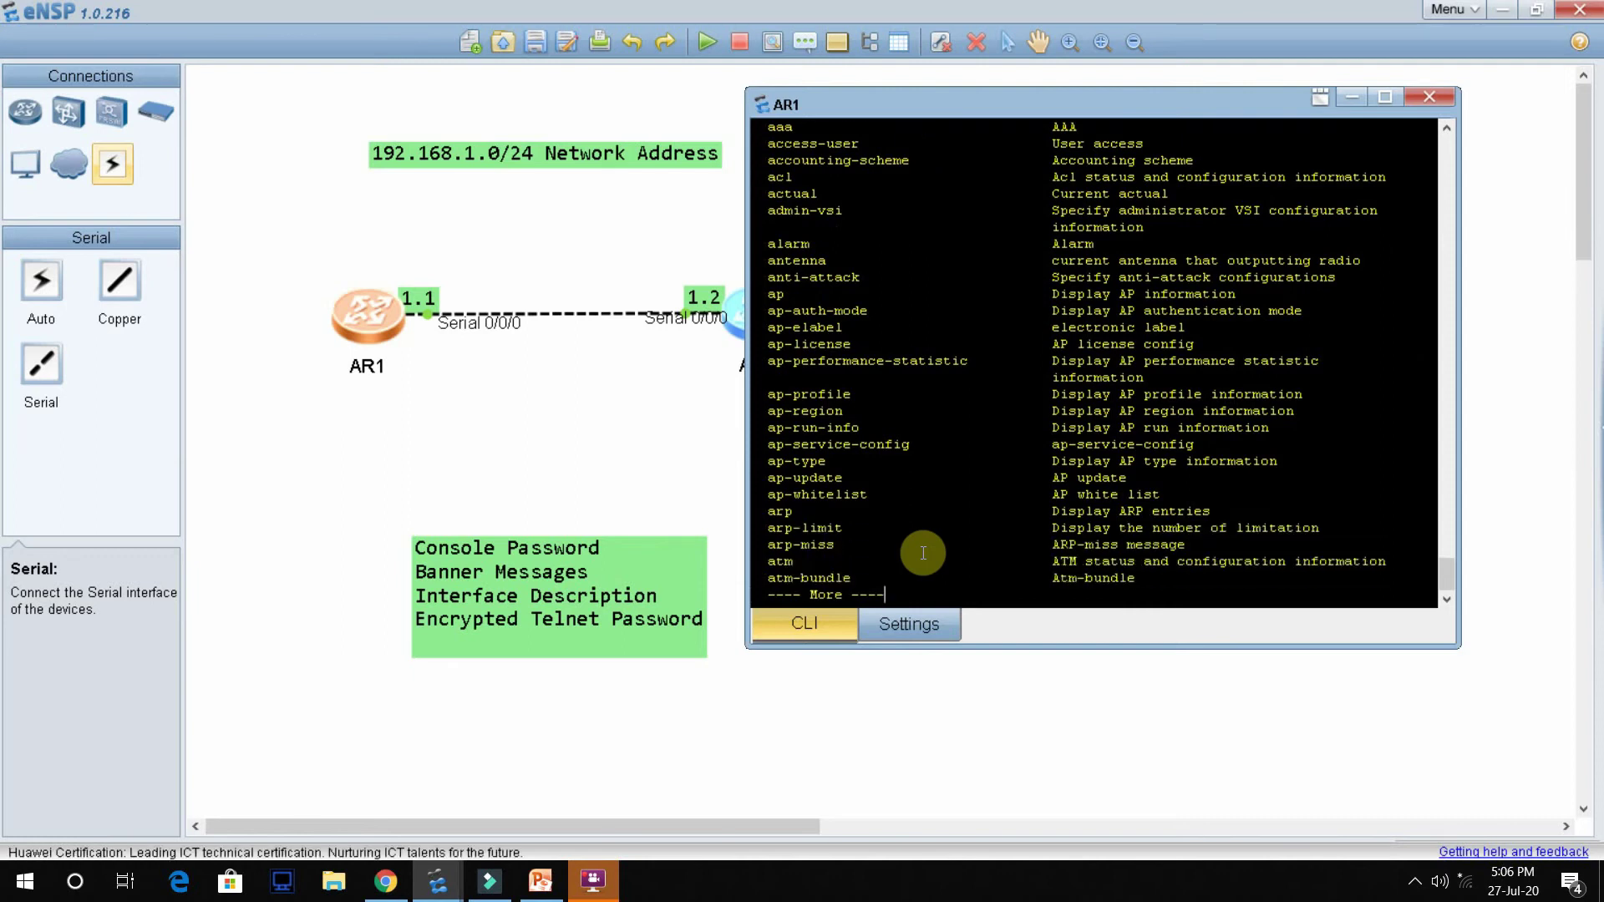
key("Return")
key("Return")
key("Return")
key("Return")
key("Return")
key("Return")
key("Return")
key("Return")
key("Return")
key("Return")
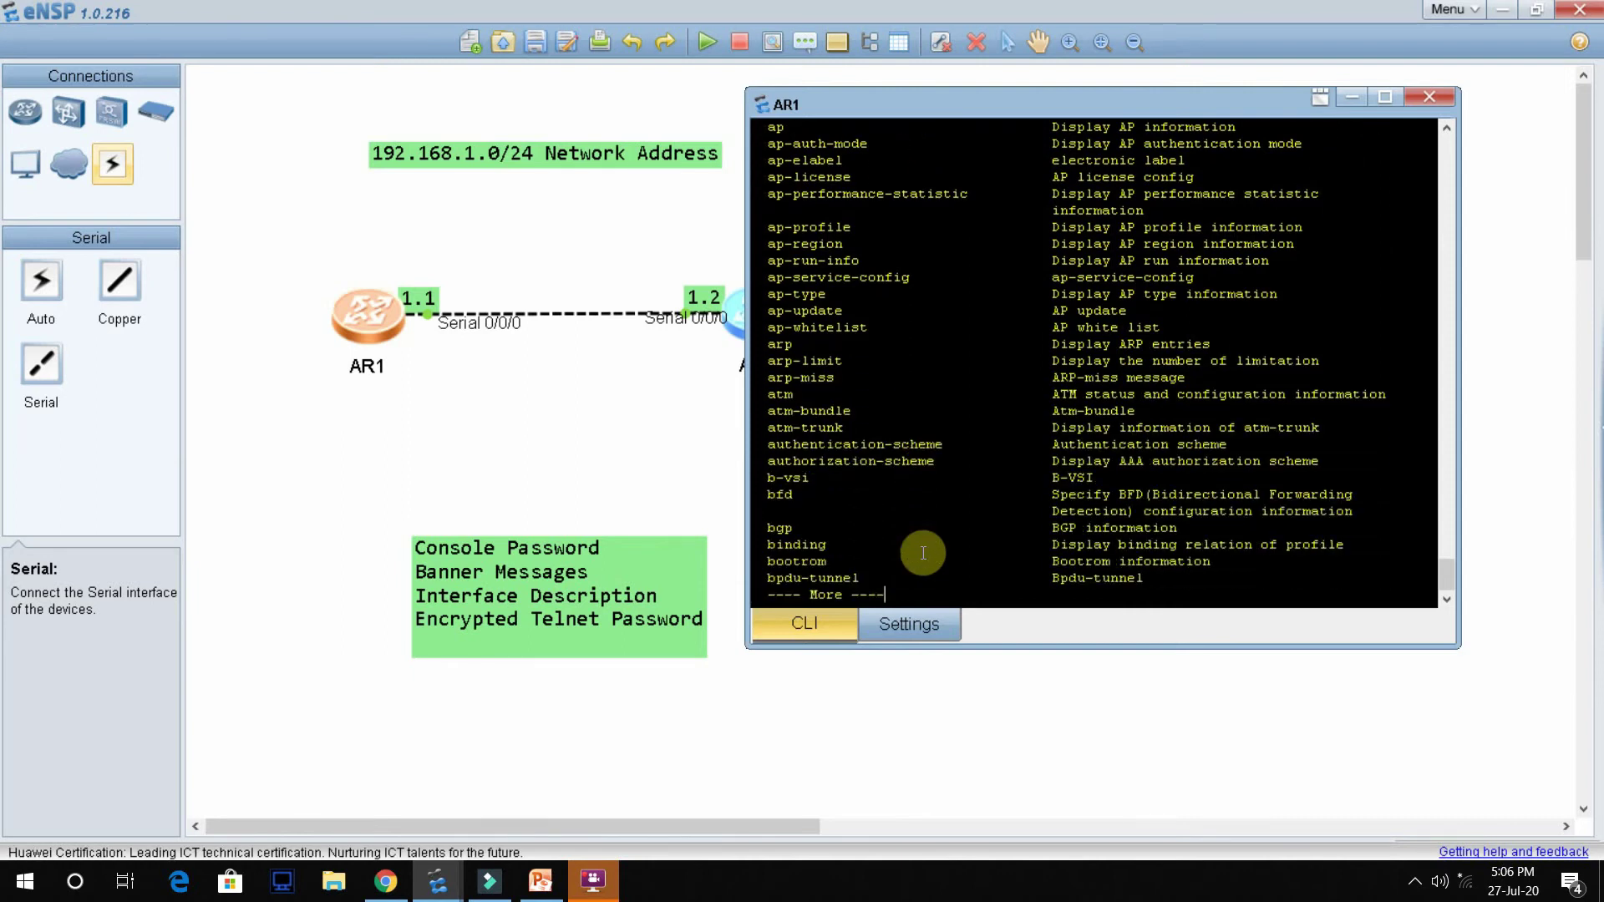
key("Return")
key("Return")
key("Return")
key("Return")
key("Return")
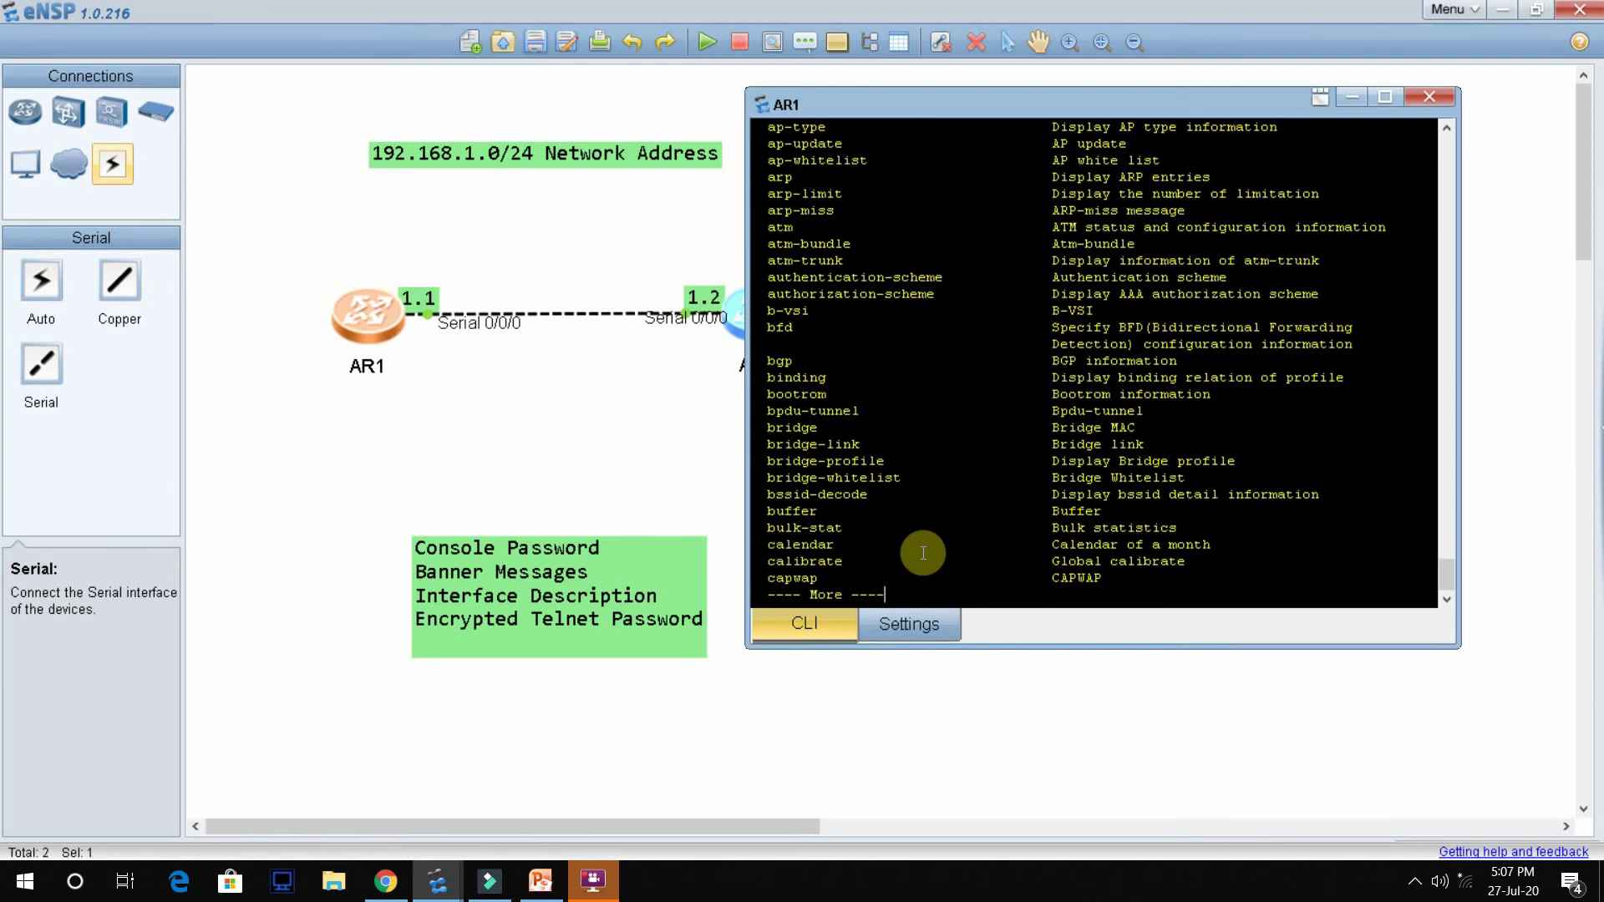
key("ctrl+c")
key("Return")
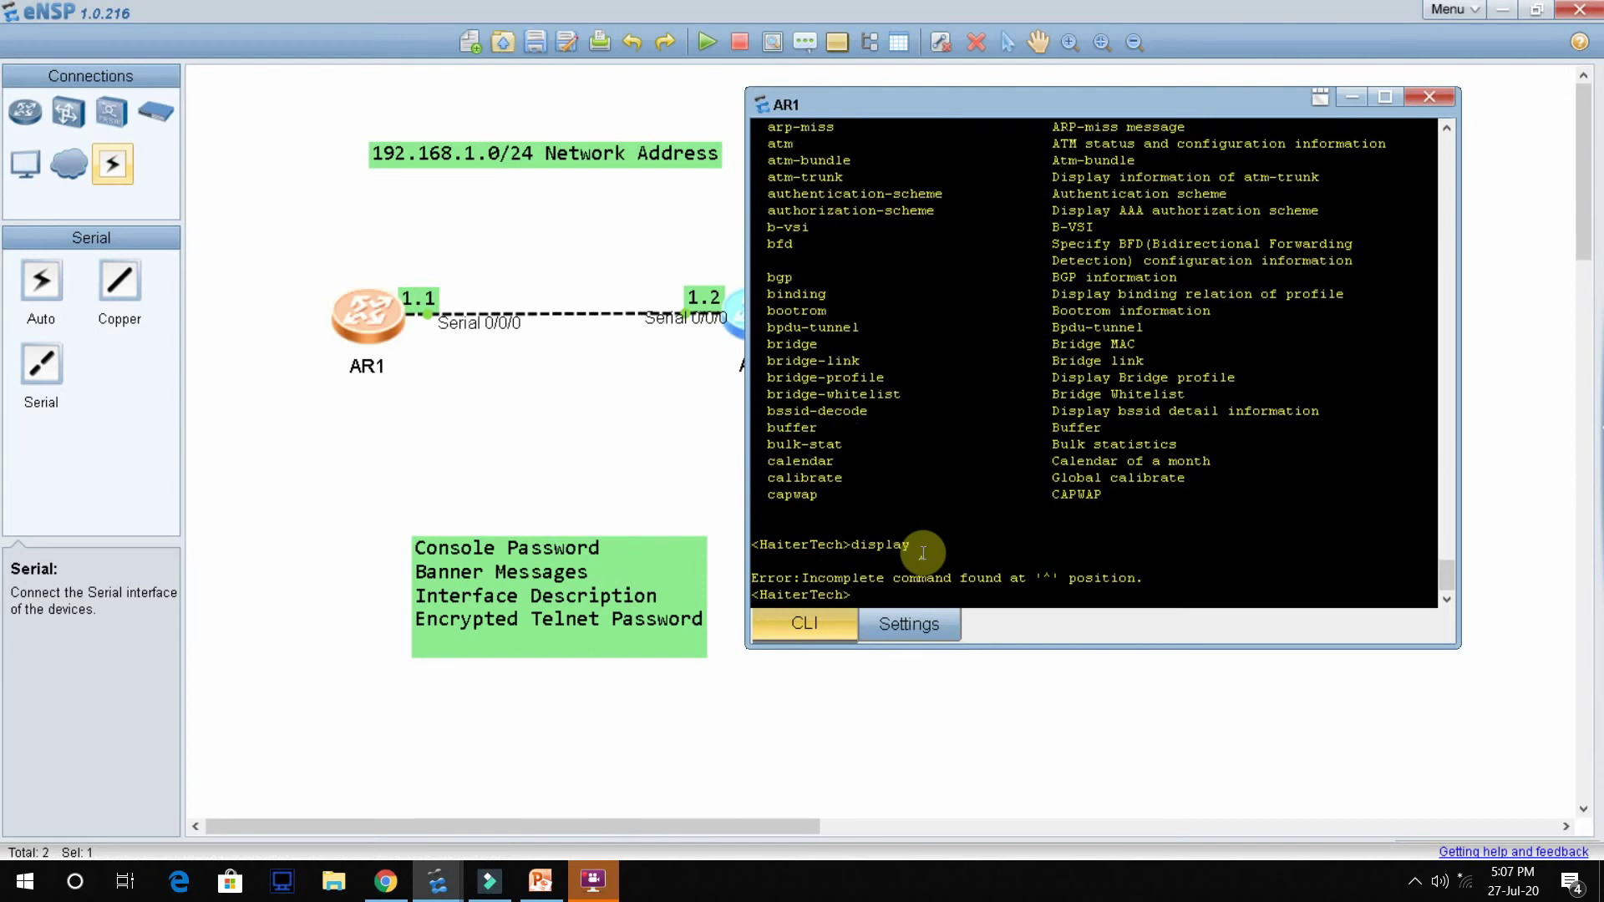
Step: Run display ip interface brief to list all interfaces and their status
key("Up")
type("ip in")
key("Tab")
type("b")
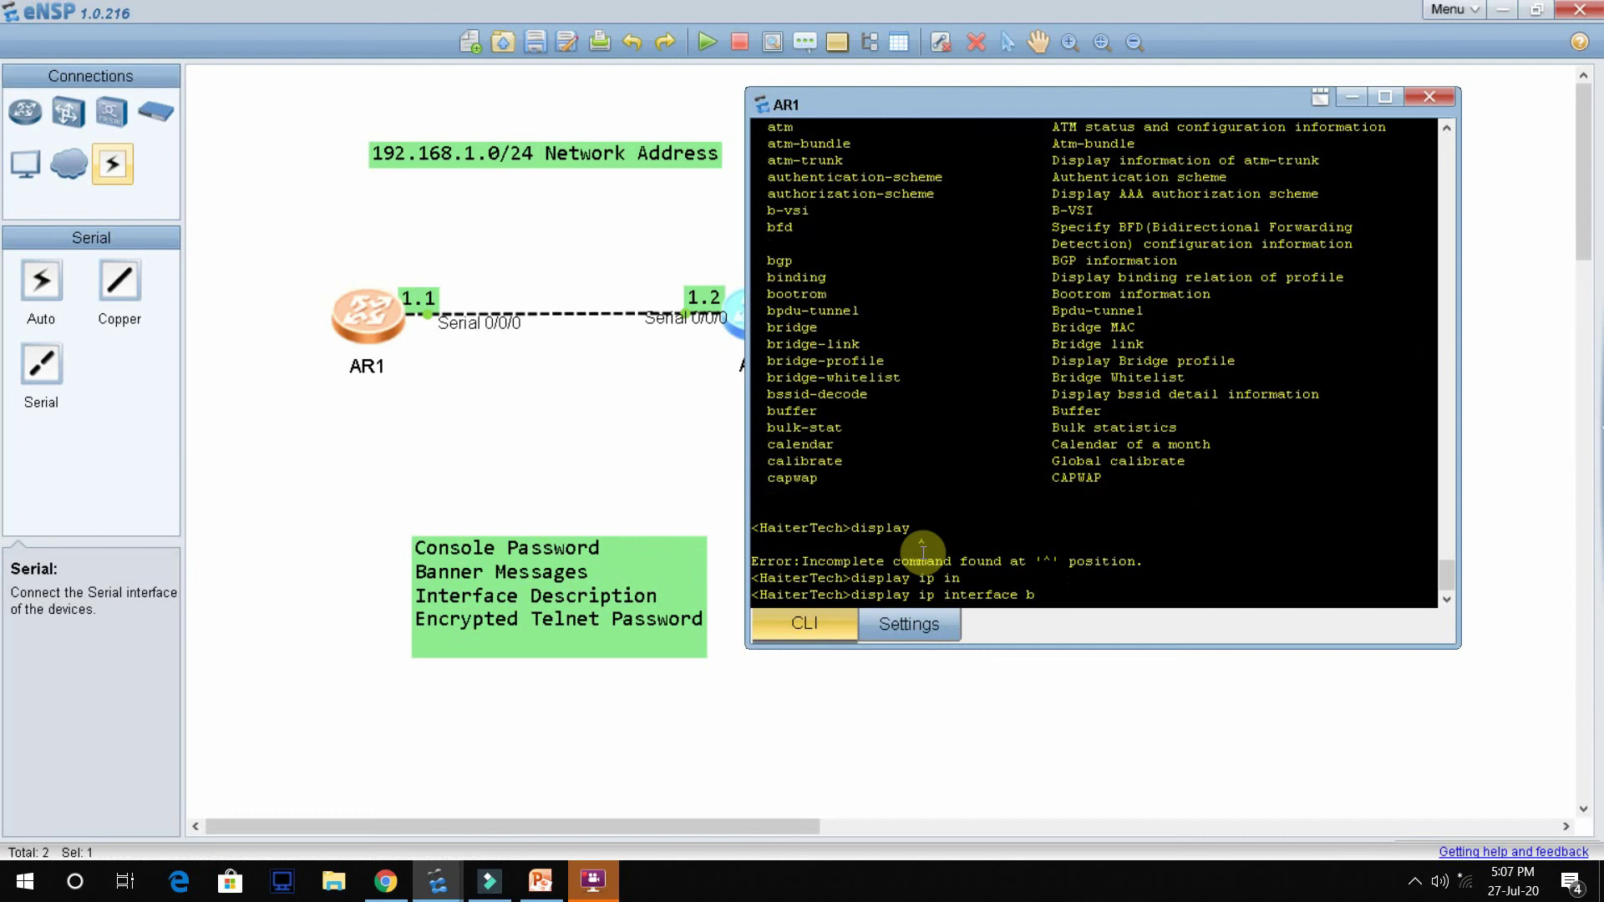
key("Tab")
key("Return")
key("Return")
key("Return")
key("Return")
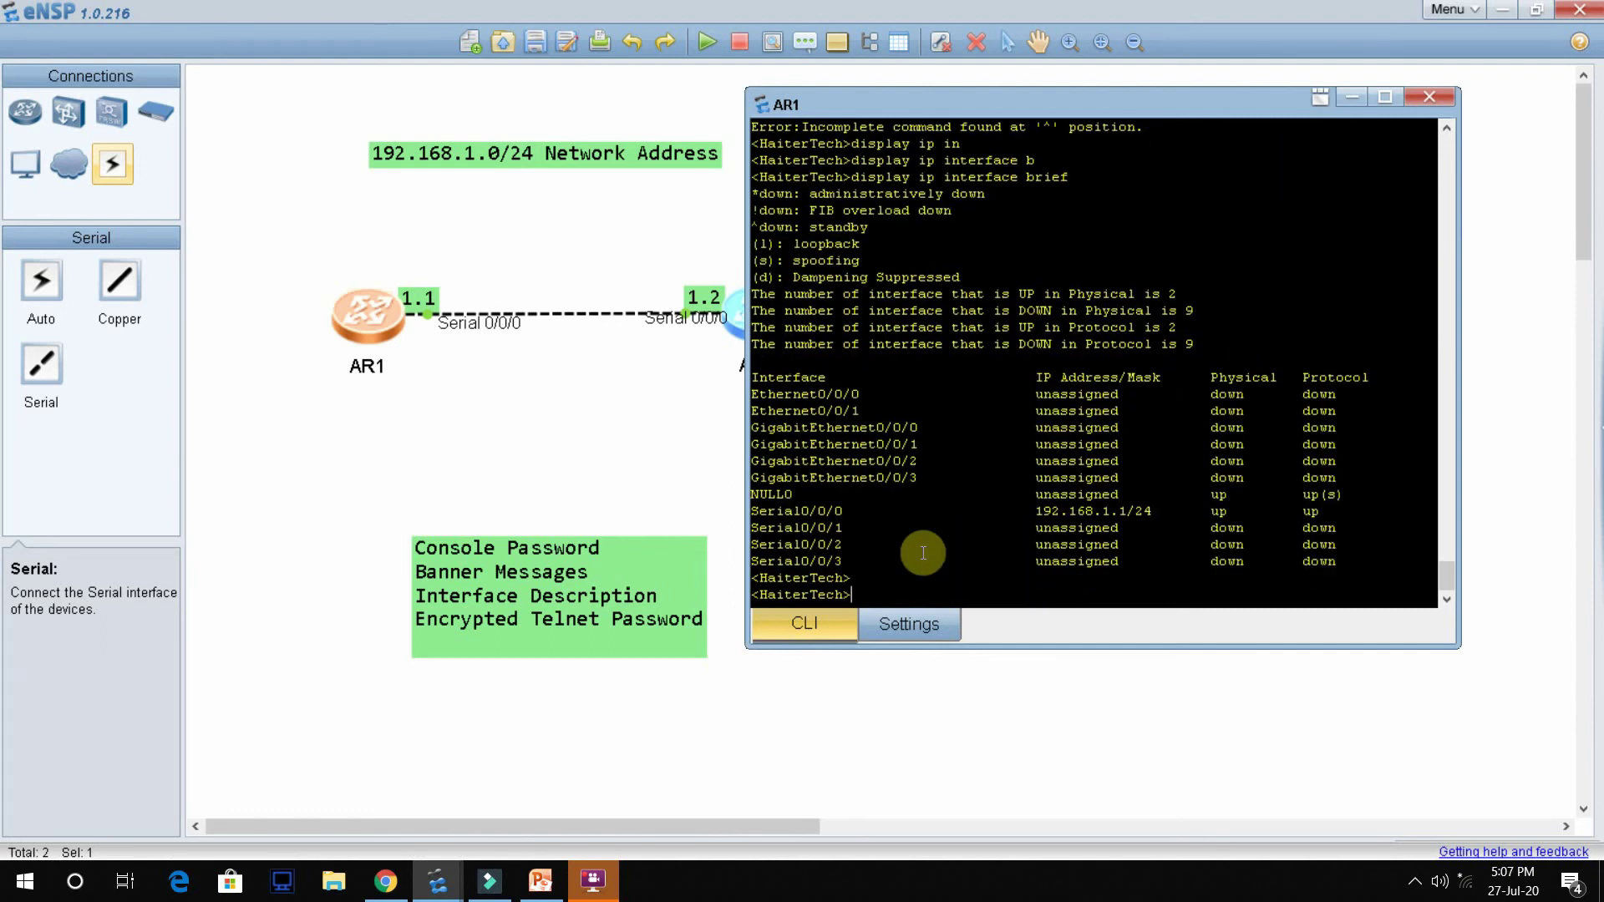
Step: Show display ip interface Serial 0/0/0 details, confirming it is up at 192.168.1.1/24
key("Up")
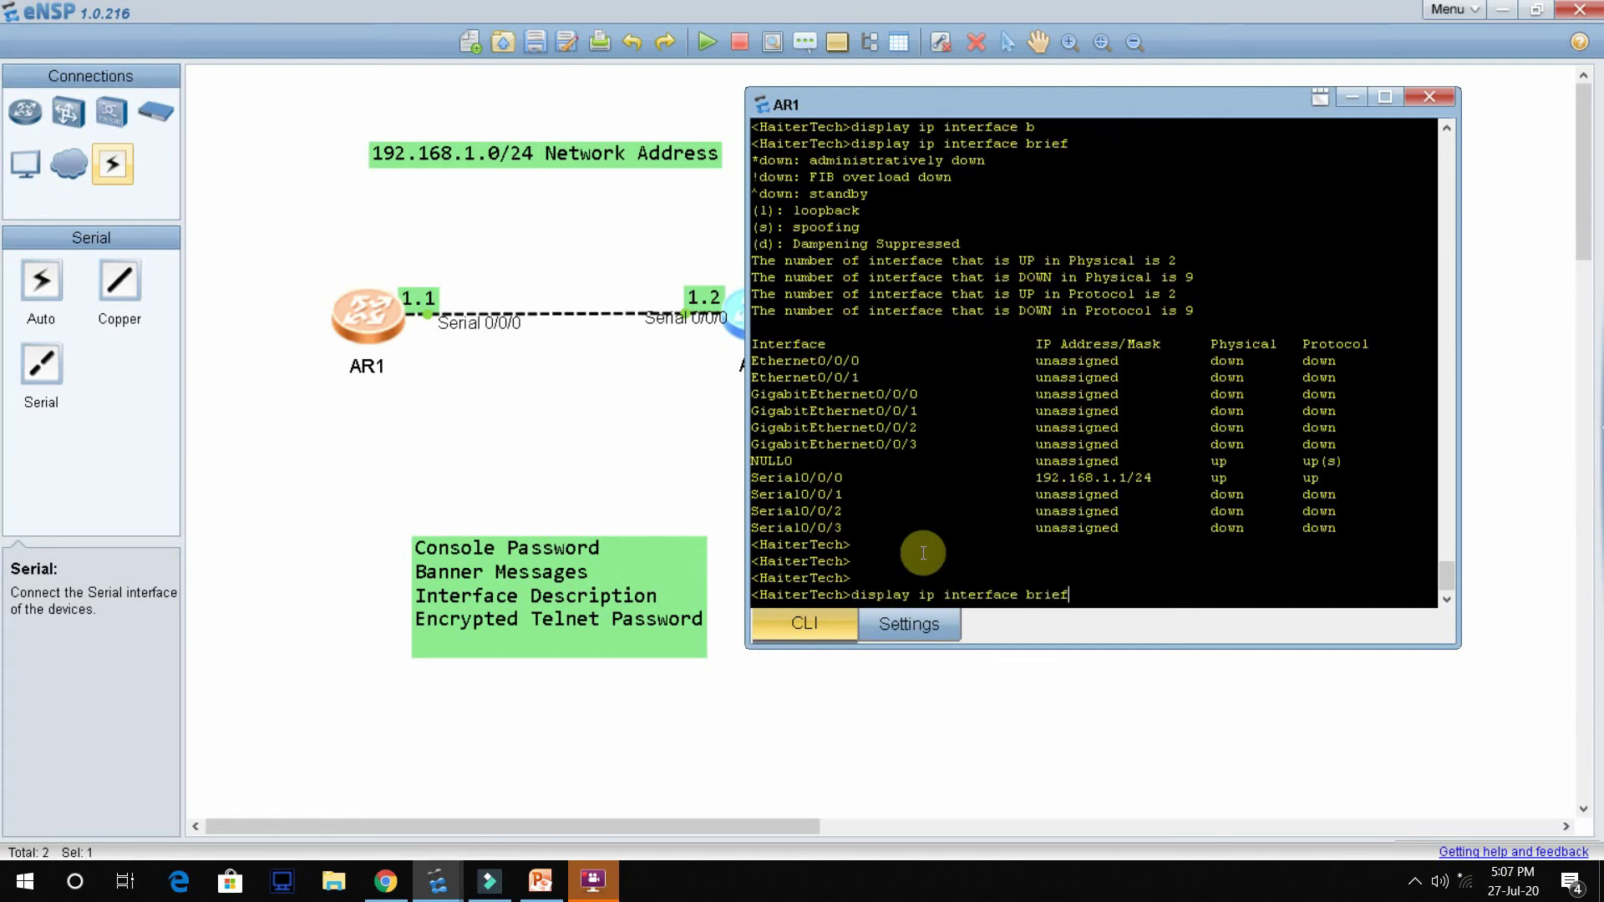
key("BackSpace")
key("BackSpace")
key("BackSpace")
key("BackSpace")
key("BackSpace")
type("ser")
key("Tab")
type("0/0/0")
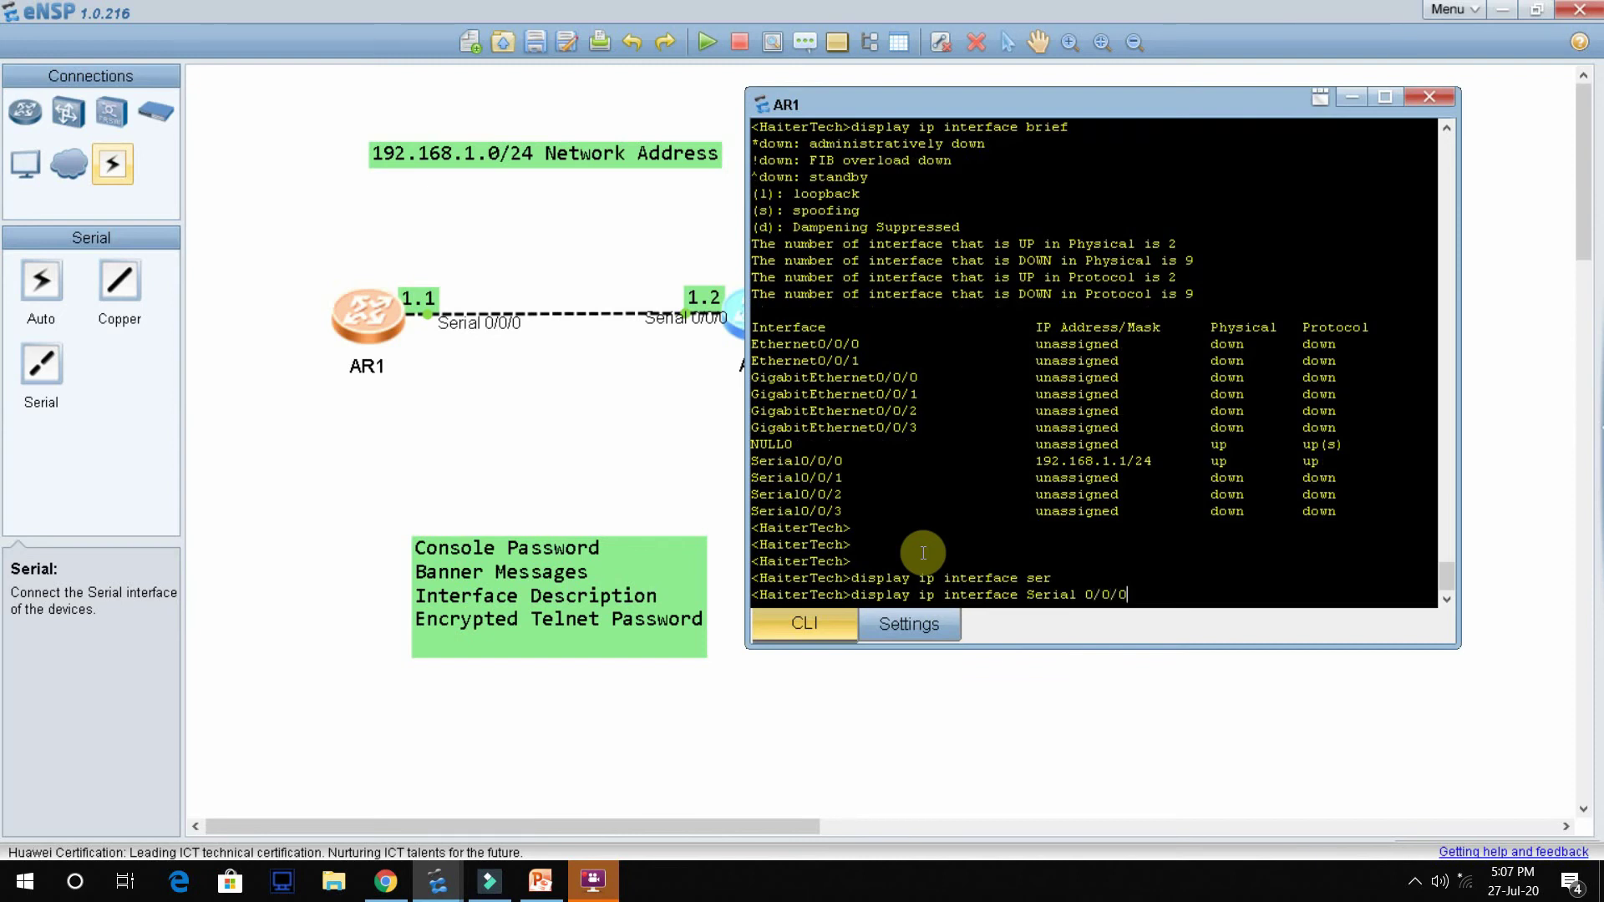
key("Return")
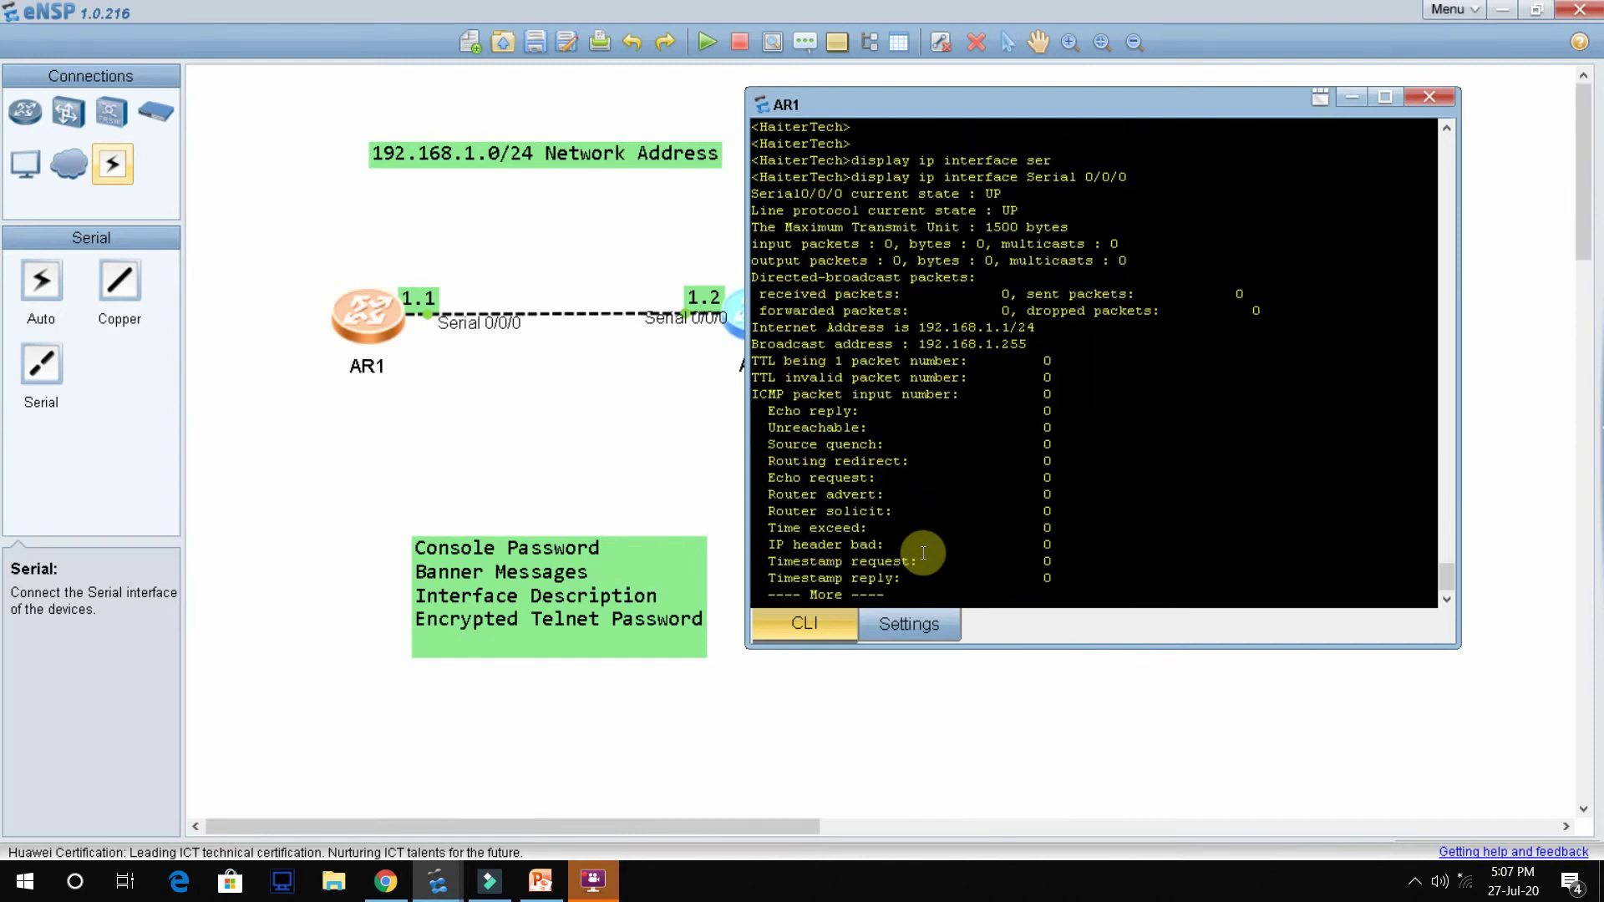
key("Return")
key("Return")
key("Return")
key("Return")
key("Return")
key("Return")
key("Return")
key("Return")
key("Return")
key("Return")
key("Return")
key("Return")
key("Return")
key("Return")
key("Return")
key("Return")
key("Return")
key("Return")
key("Return")
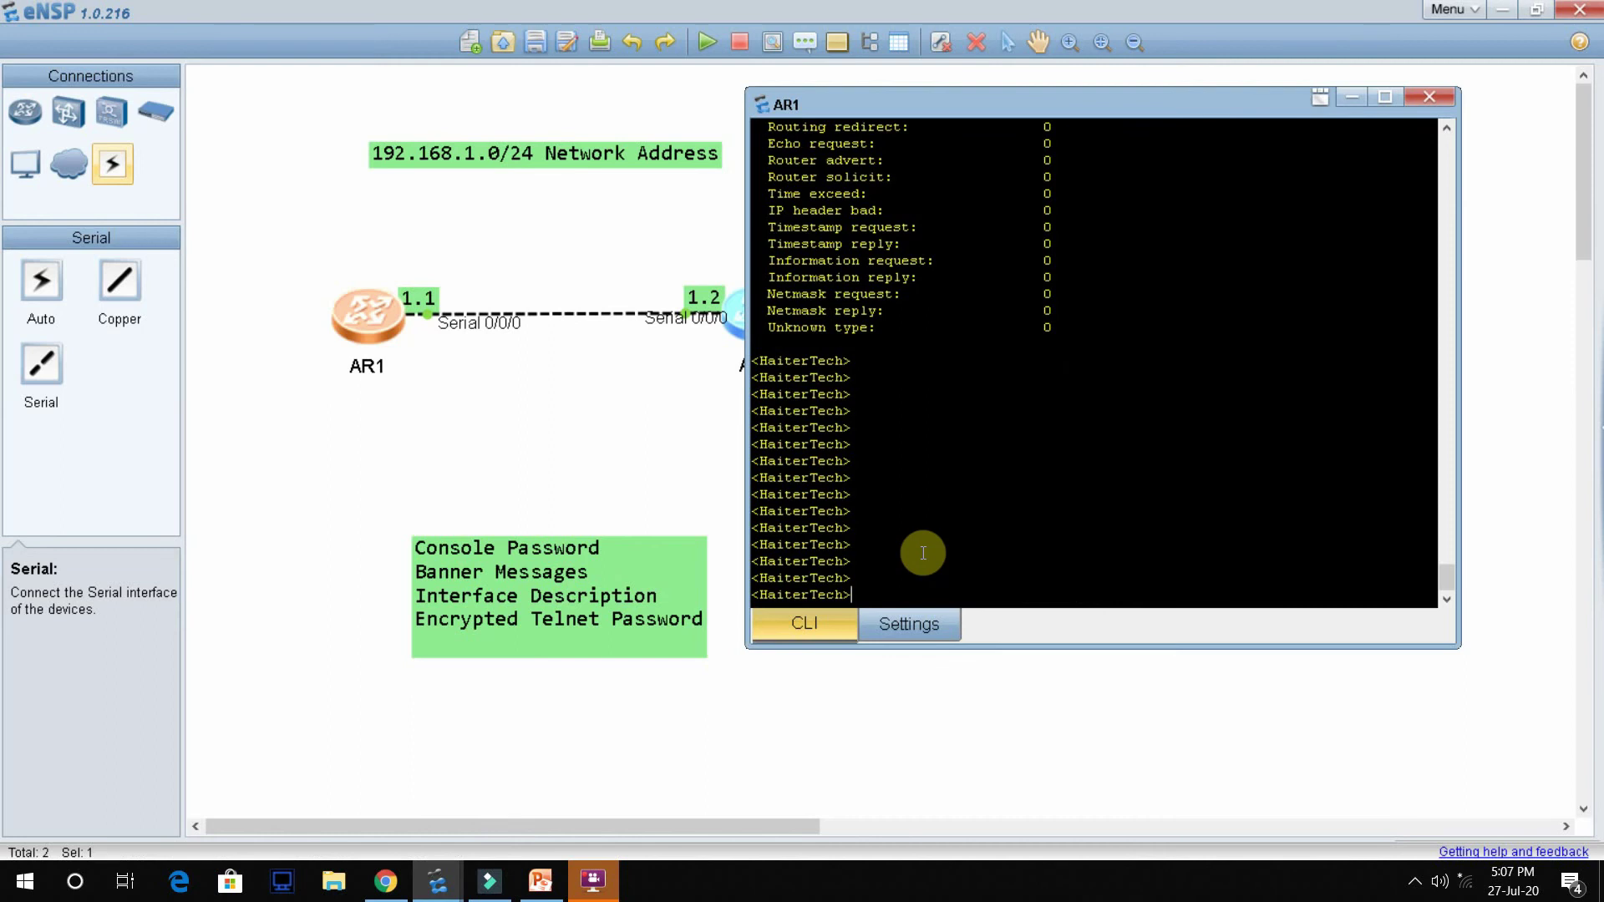
Step: Display AR1's current configuration and page down through the listing
type("Disp")
key("Tab")
type("cu")
key("Tab")
key("Return")
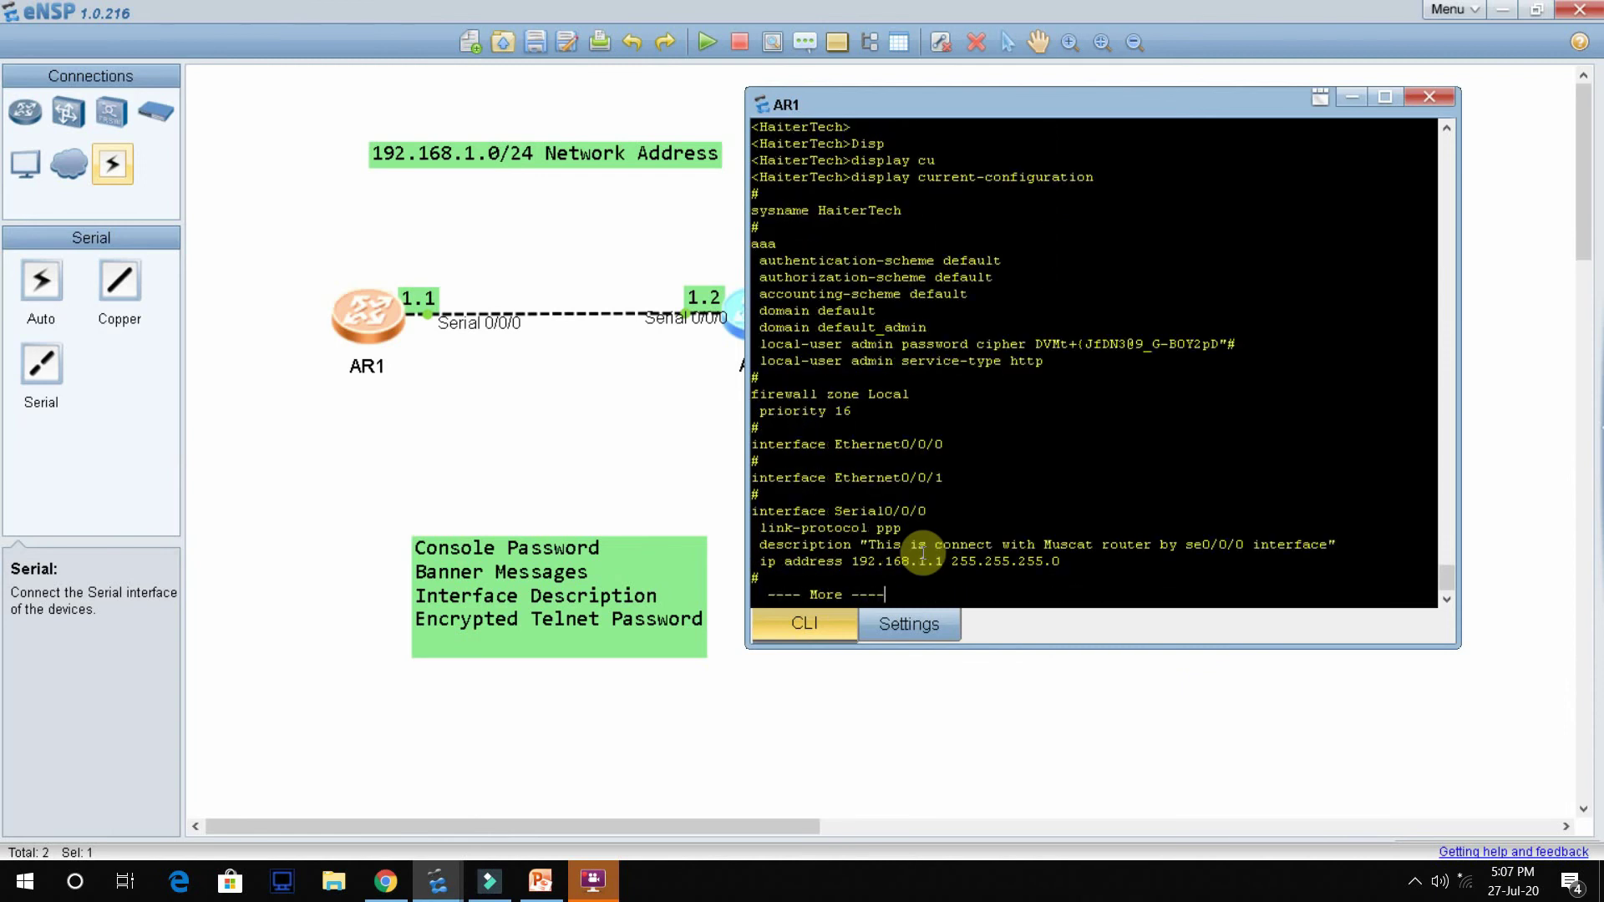
key("Return")
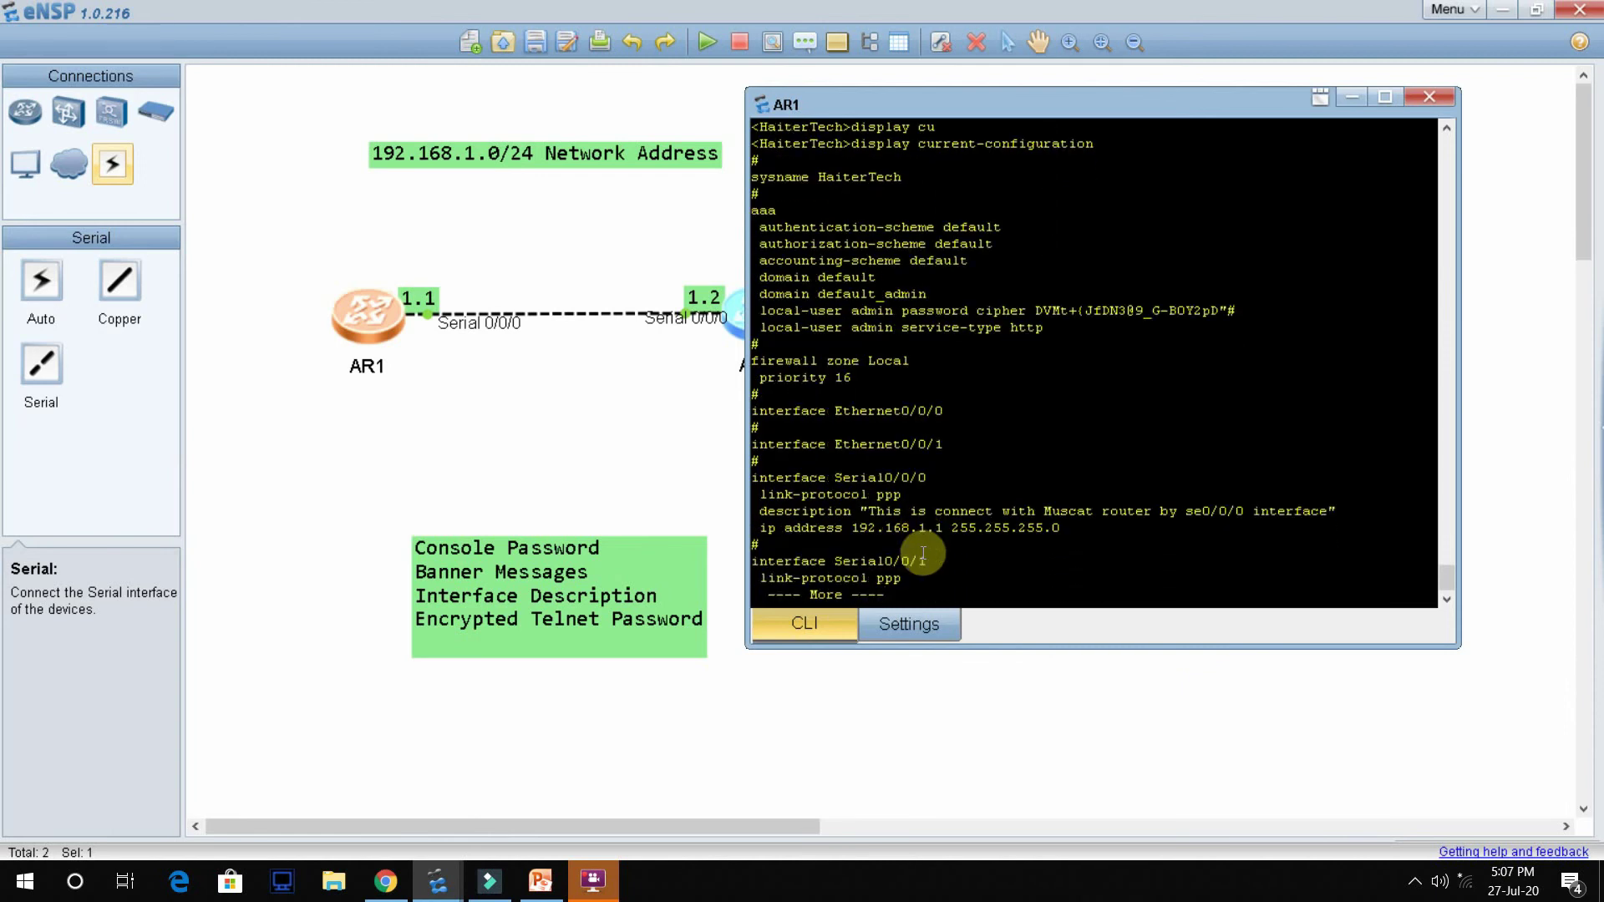
Step: Highlight the Serial0/0/0 description and 192.168.1.1 address lines, then stop the listing
left_click_drag(767, 511, 1350, 530)
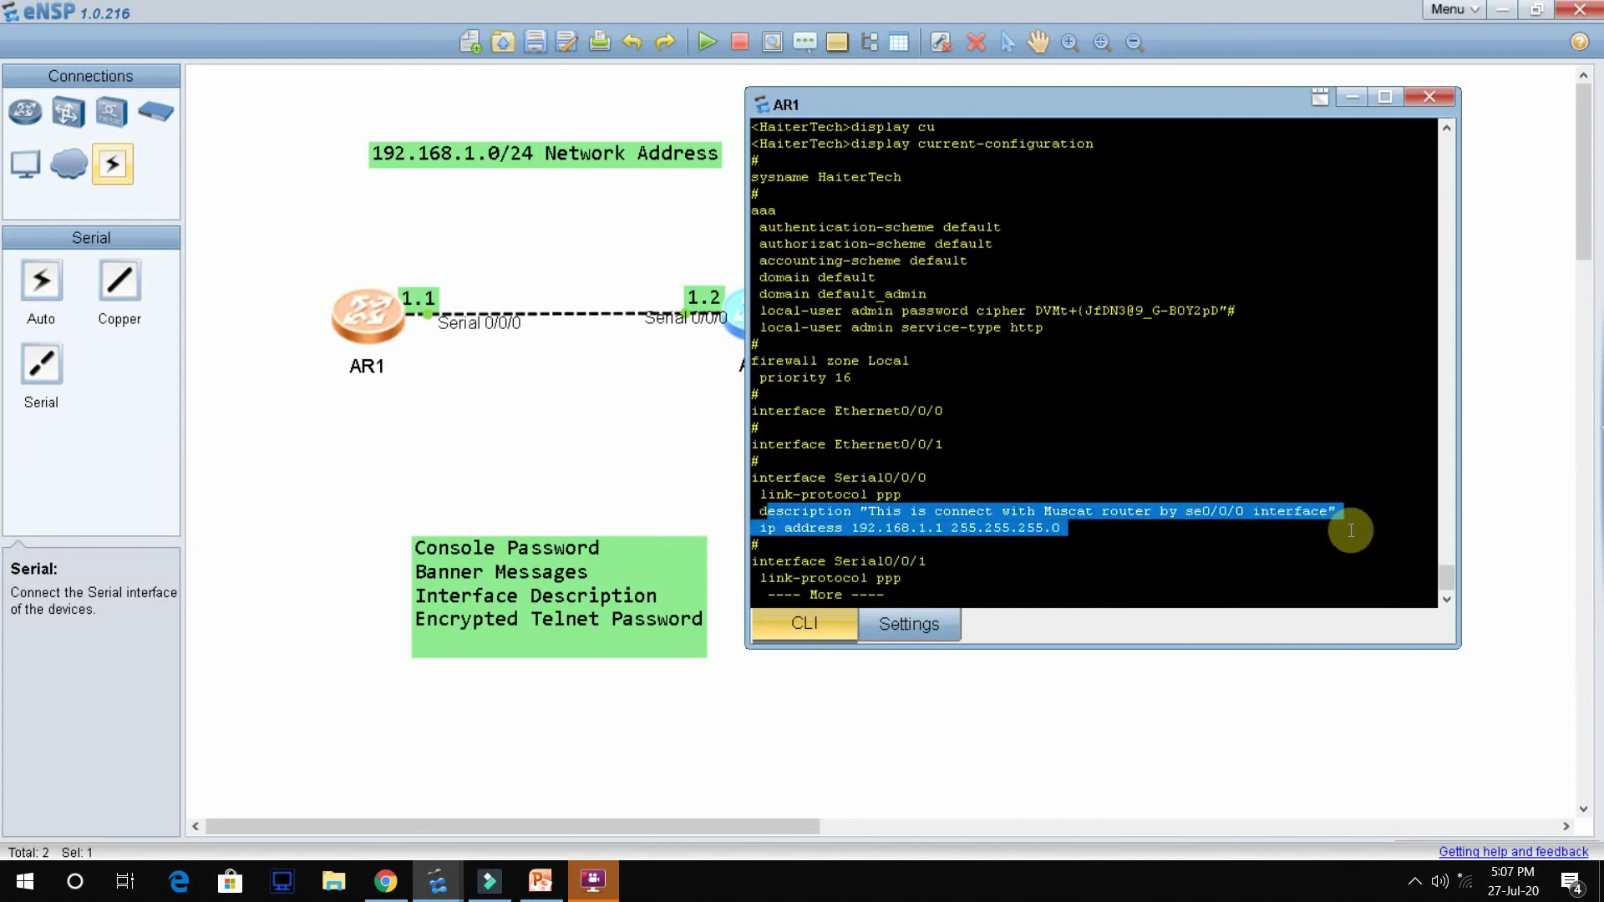
left_click(1128, 530)
key("ctrl+c")
key("Return")
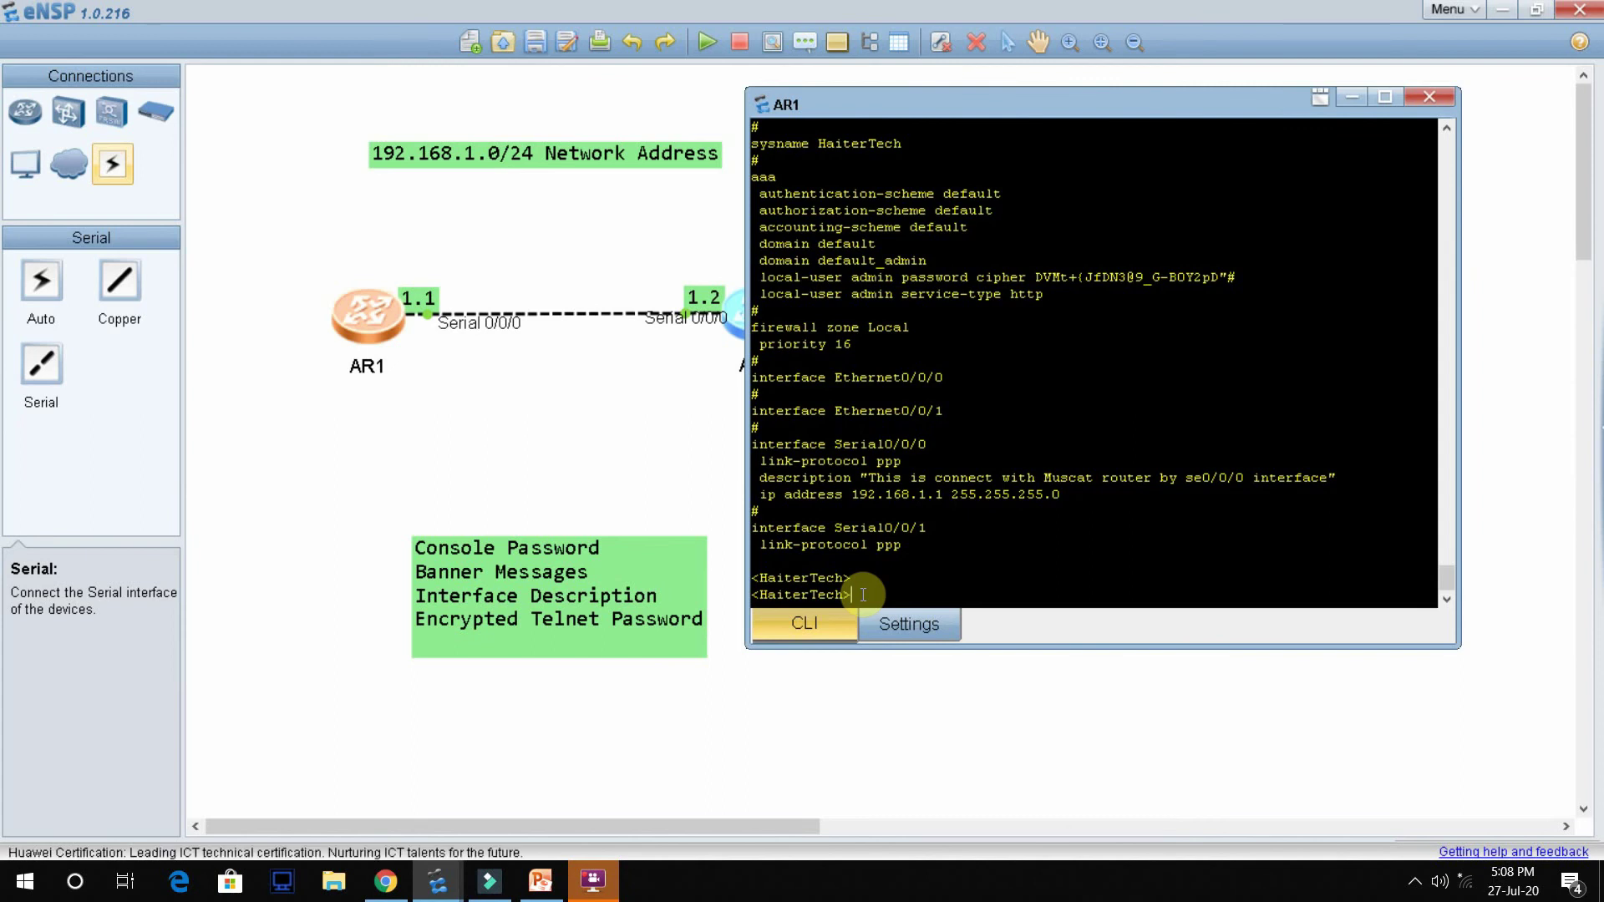
Step: Enter system view and open the user-interface vty 0 4 configuration
type("sy")
key("Tab")
key("Return")
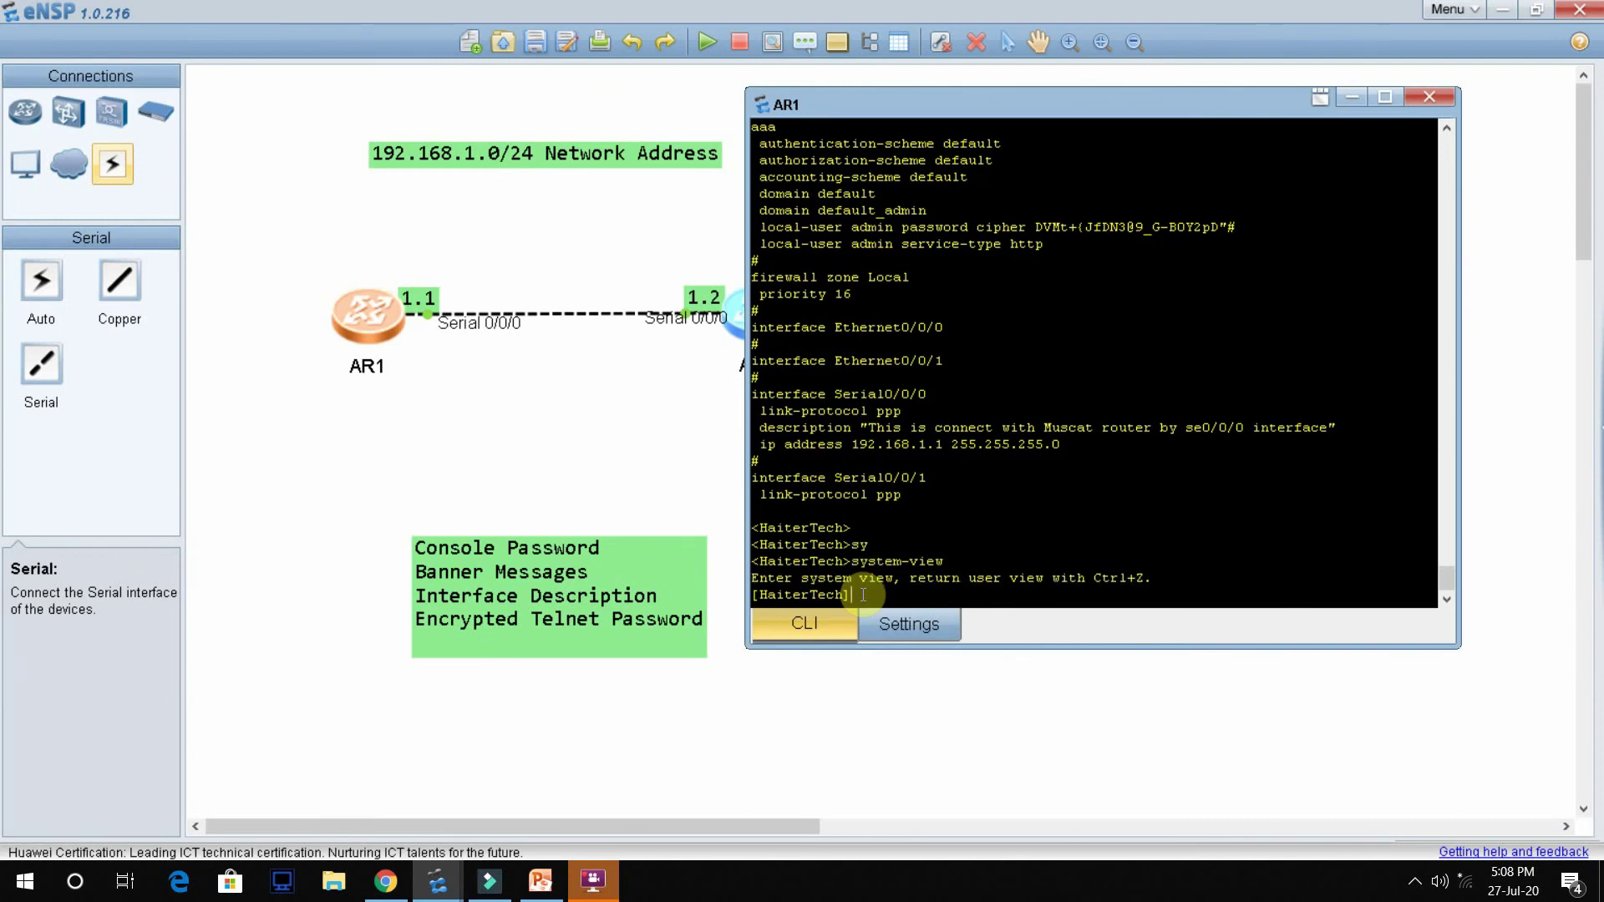
type("user")
key("Tab")
type("-in")
key("Tab")
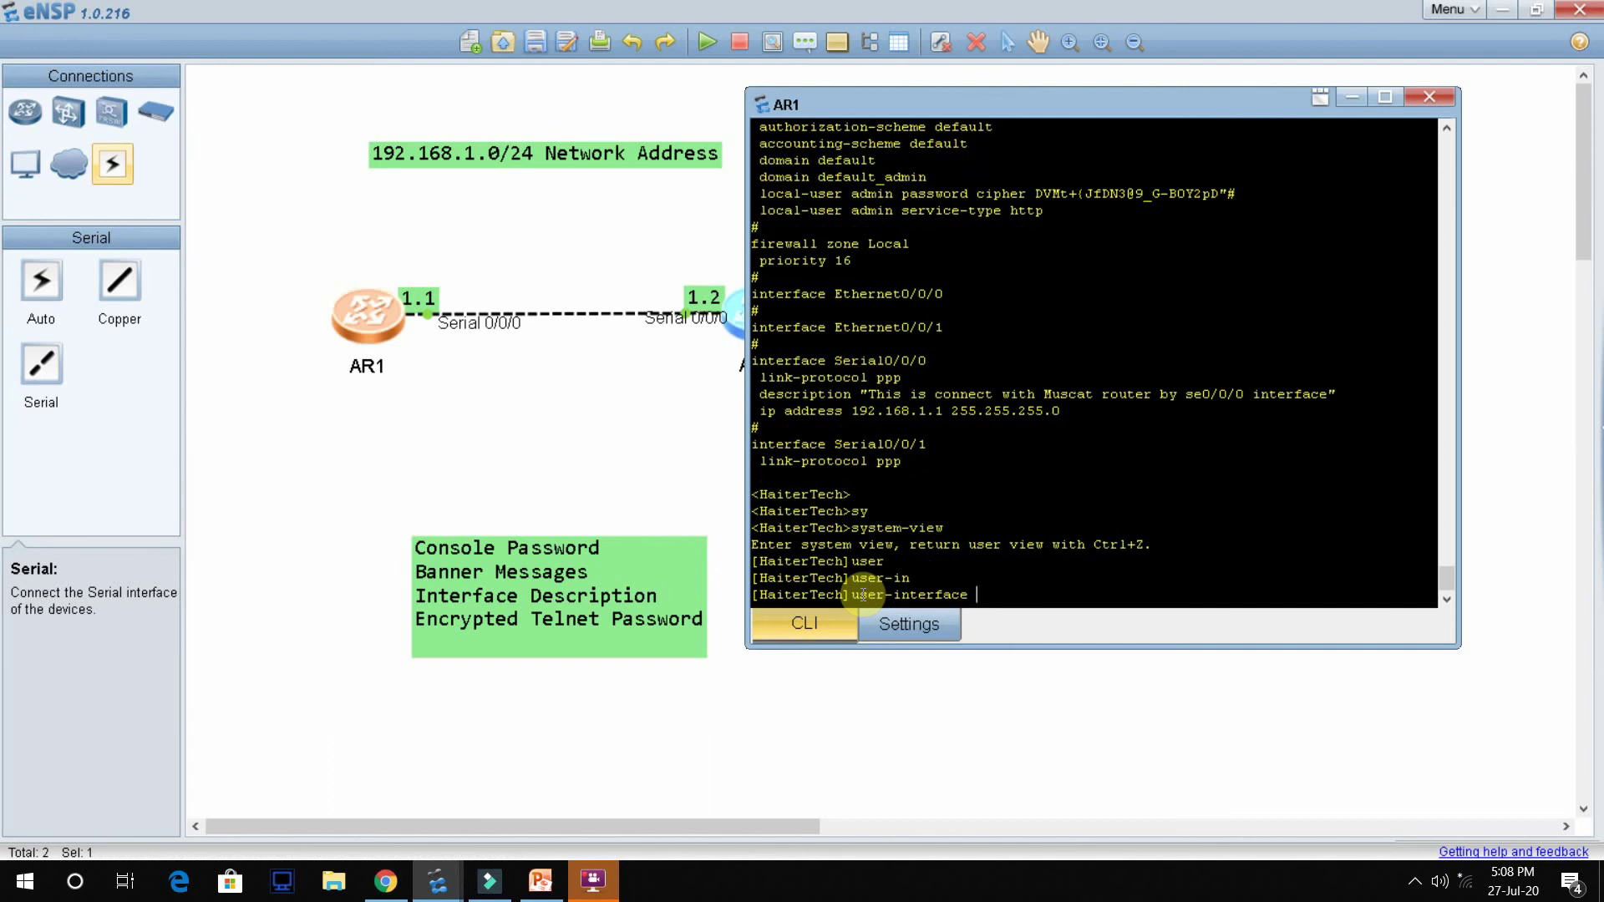
type("vt")
key("Tab")
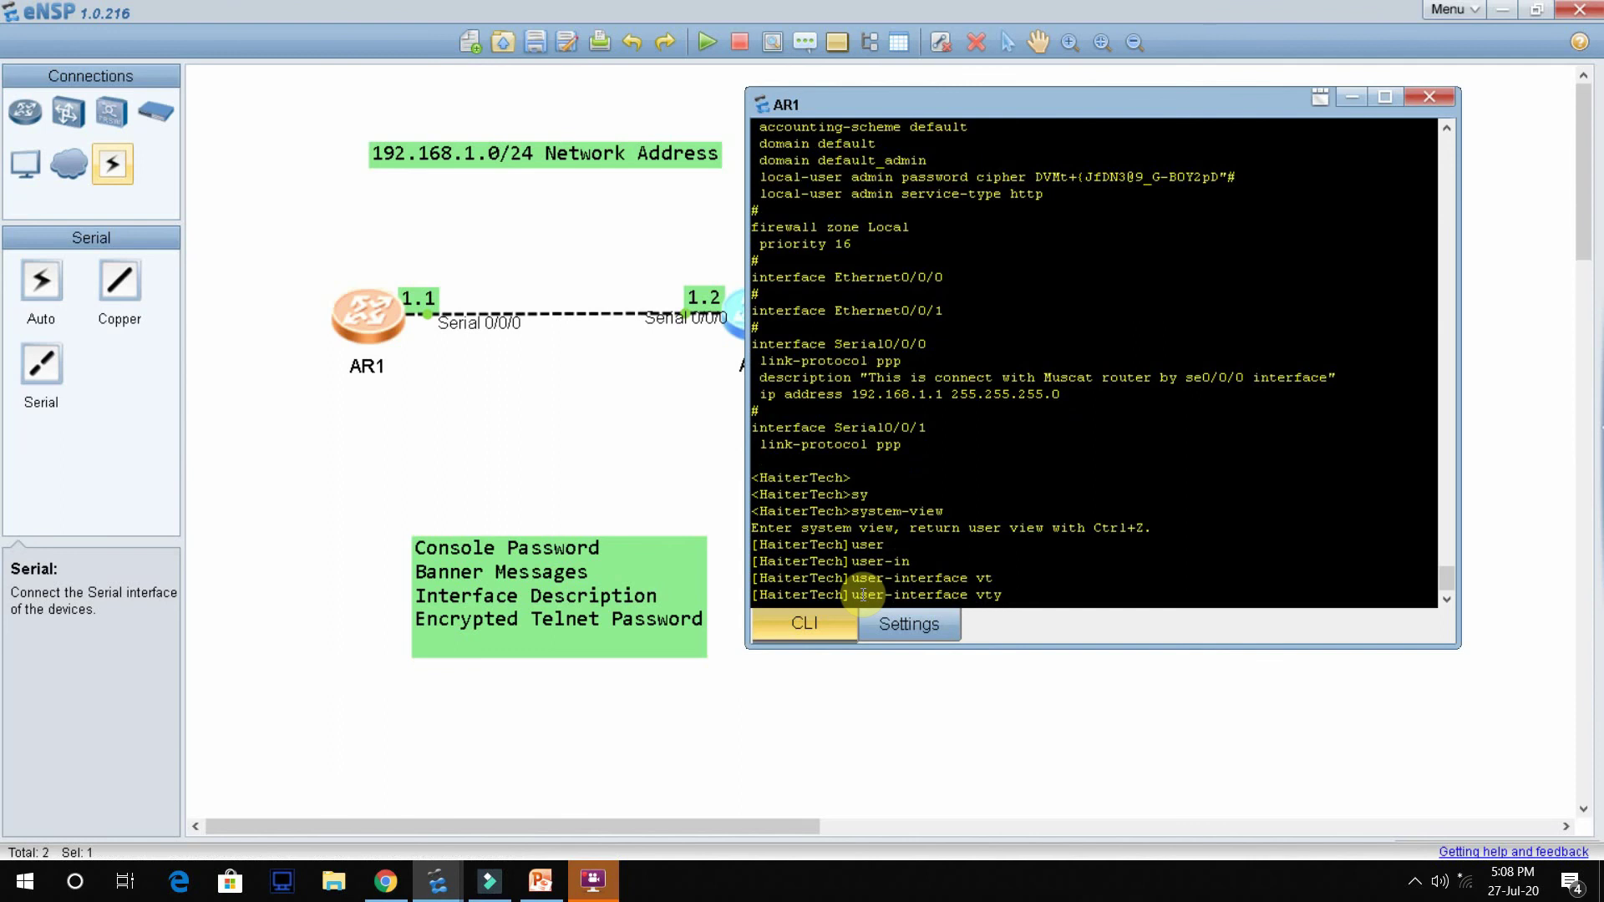
type("0 4")
key("Return")
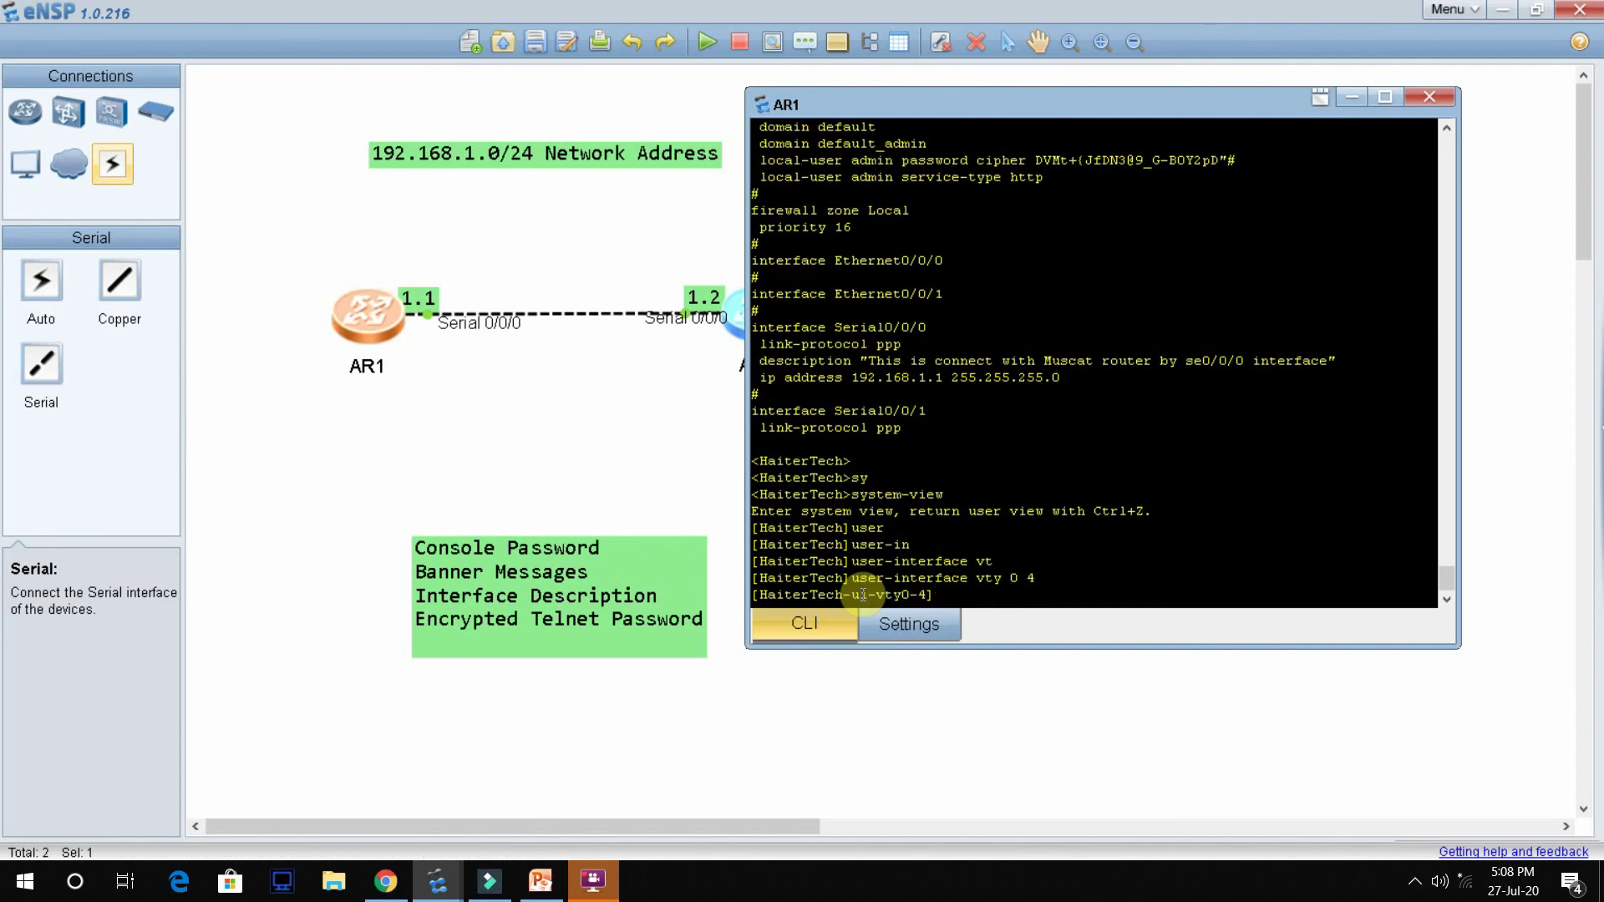
Step: Set authentication-mode password on VTY lines 0 to 4
type("auth")
key("Tab")
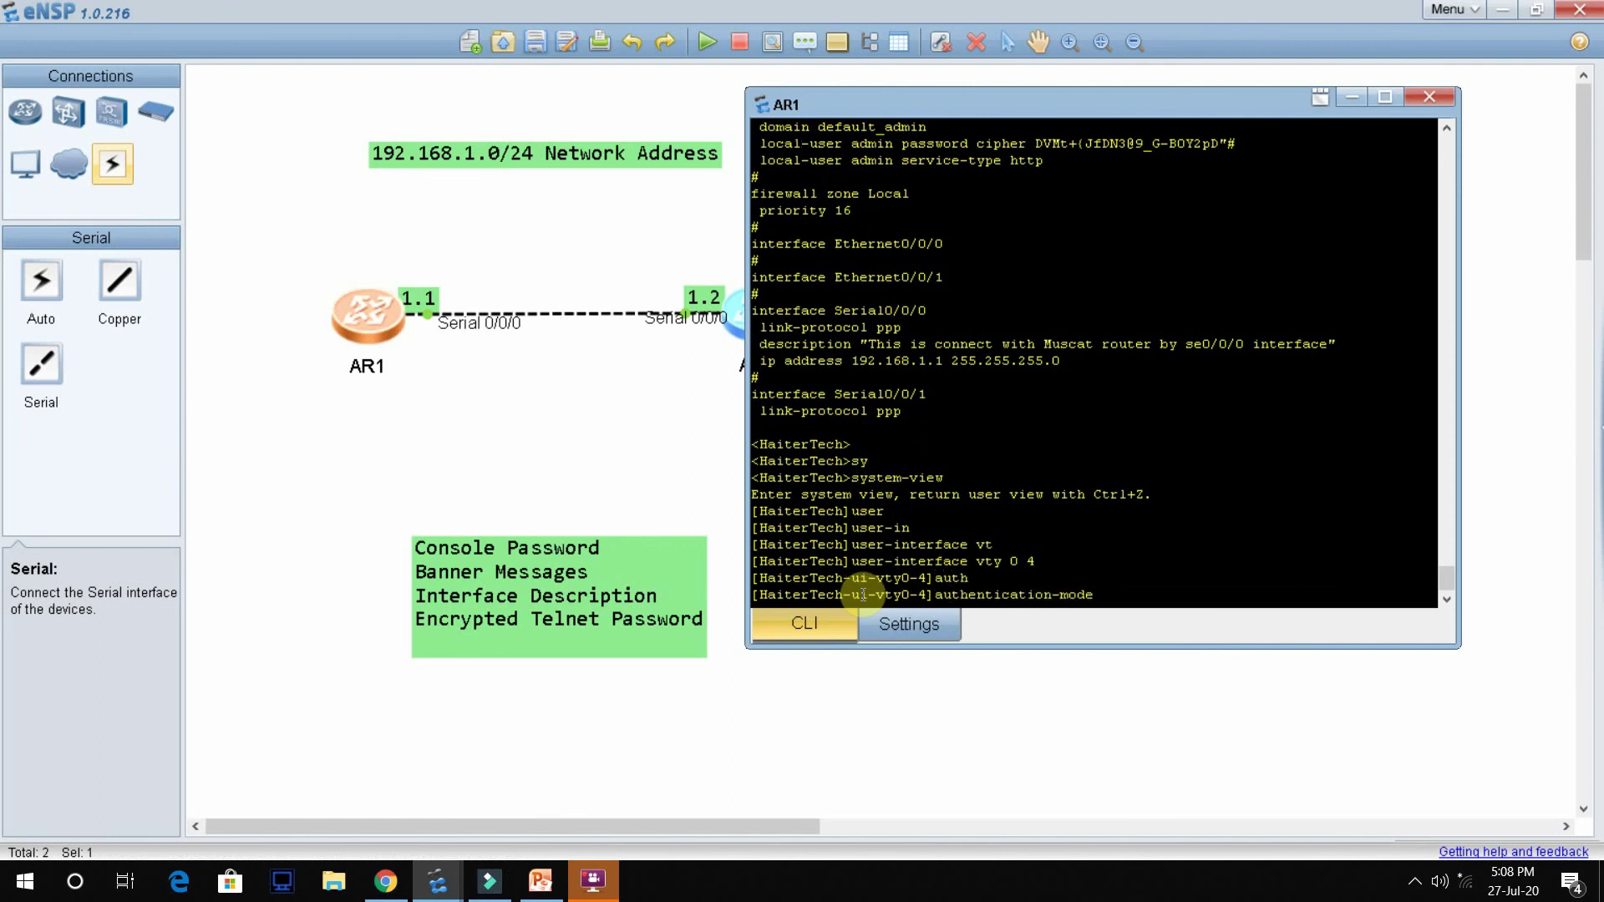
type("pass")
key("Tab")
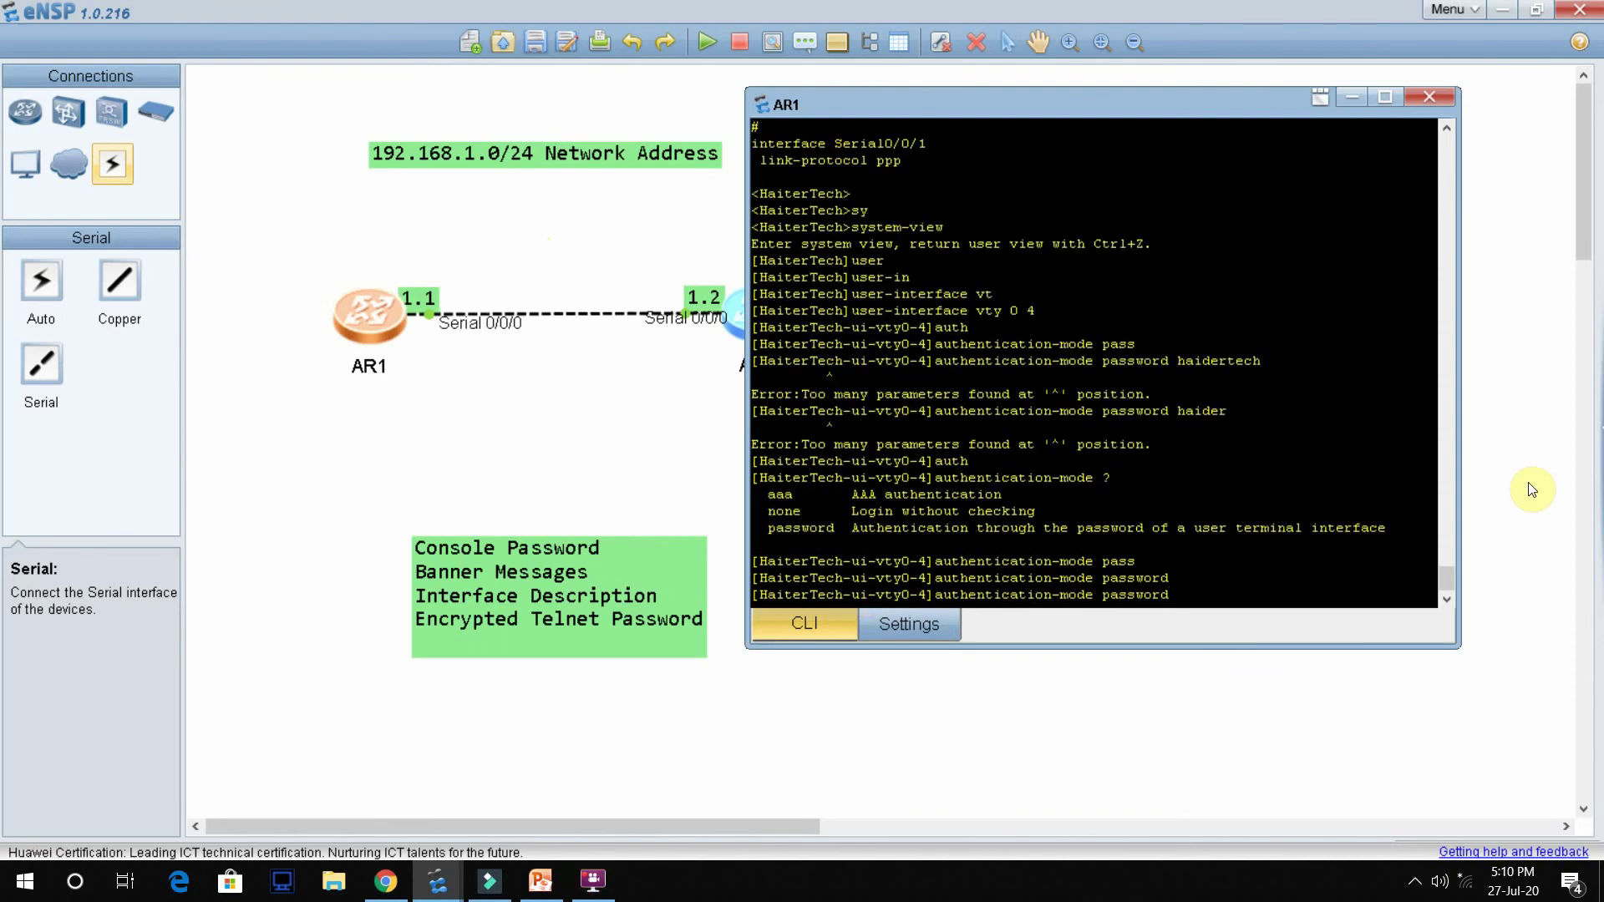
key("Return")
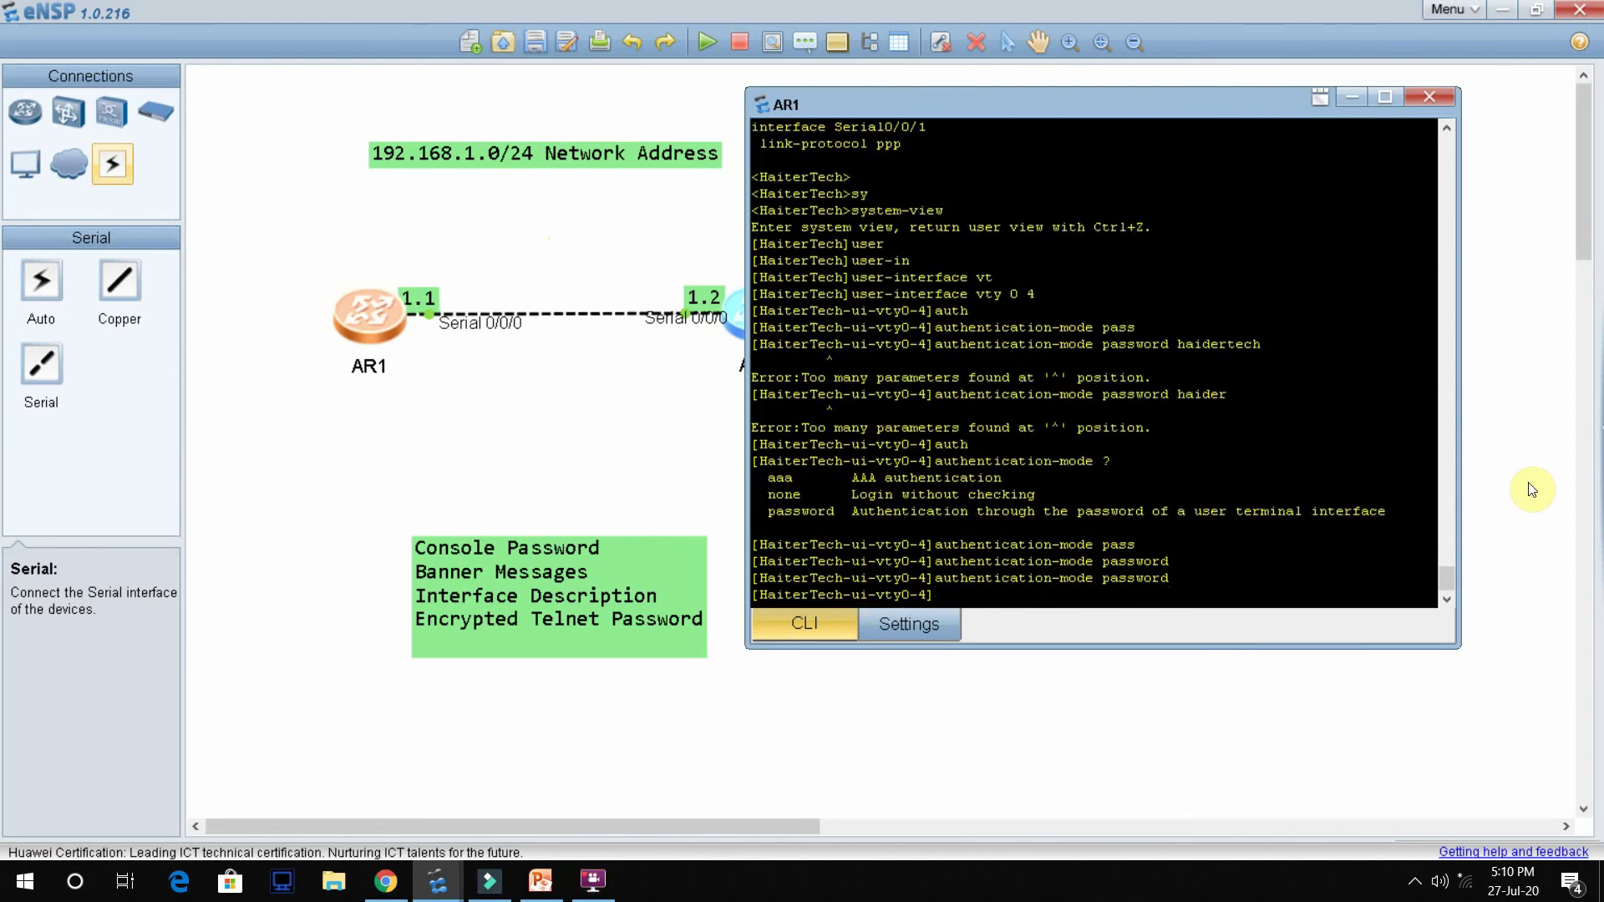
Step: Begin entering the set authentication password command
type("set")
key("Tab")
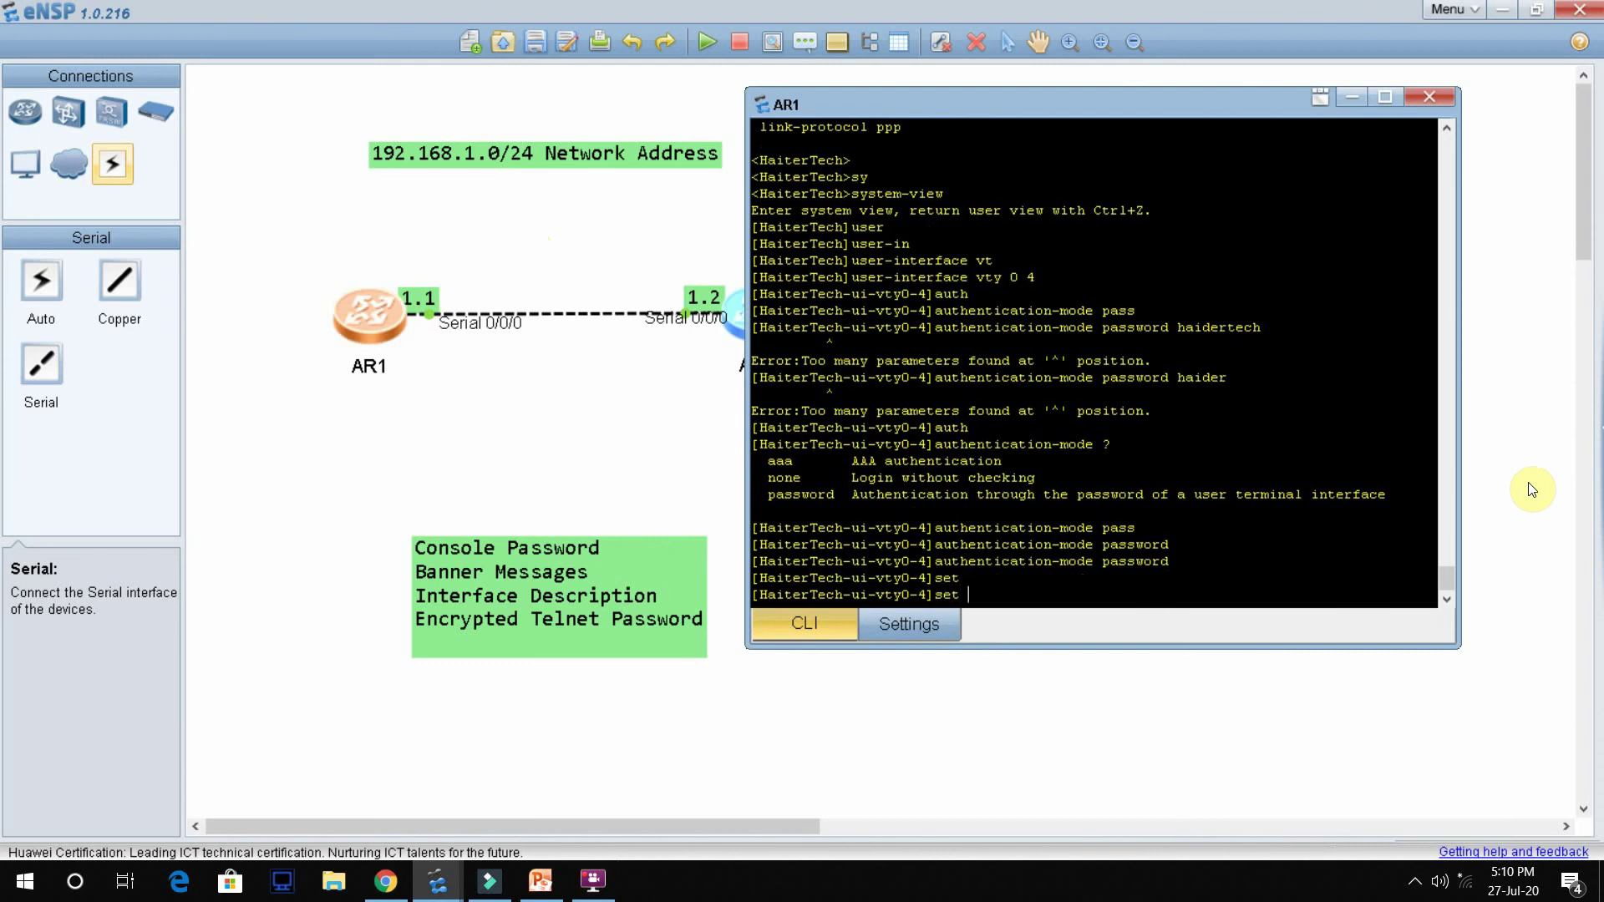
type("au")
key("Tab")
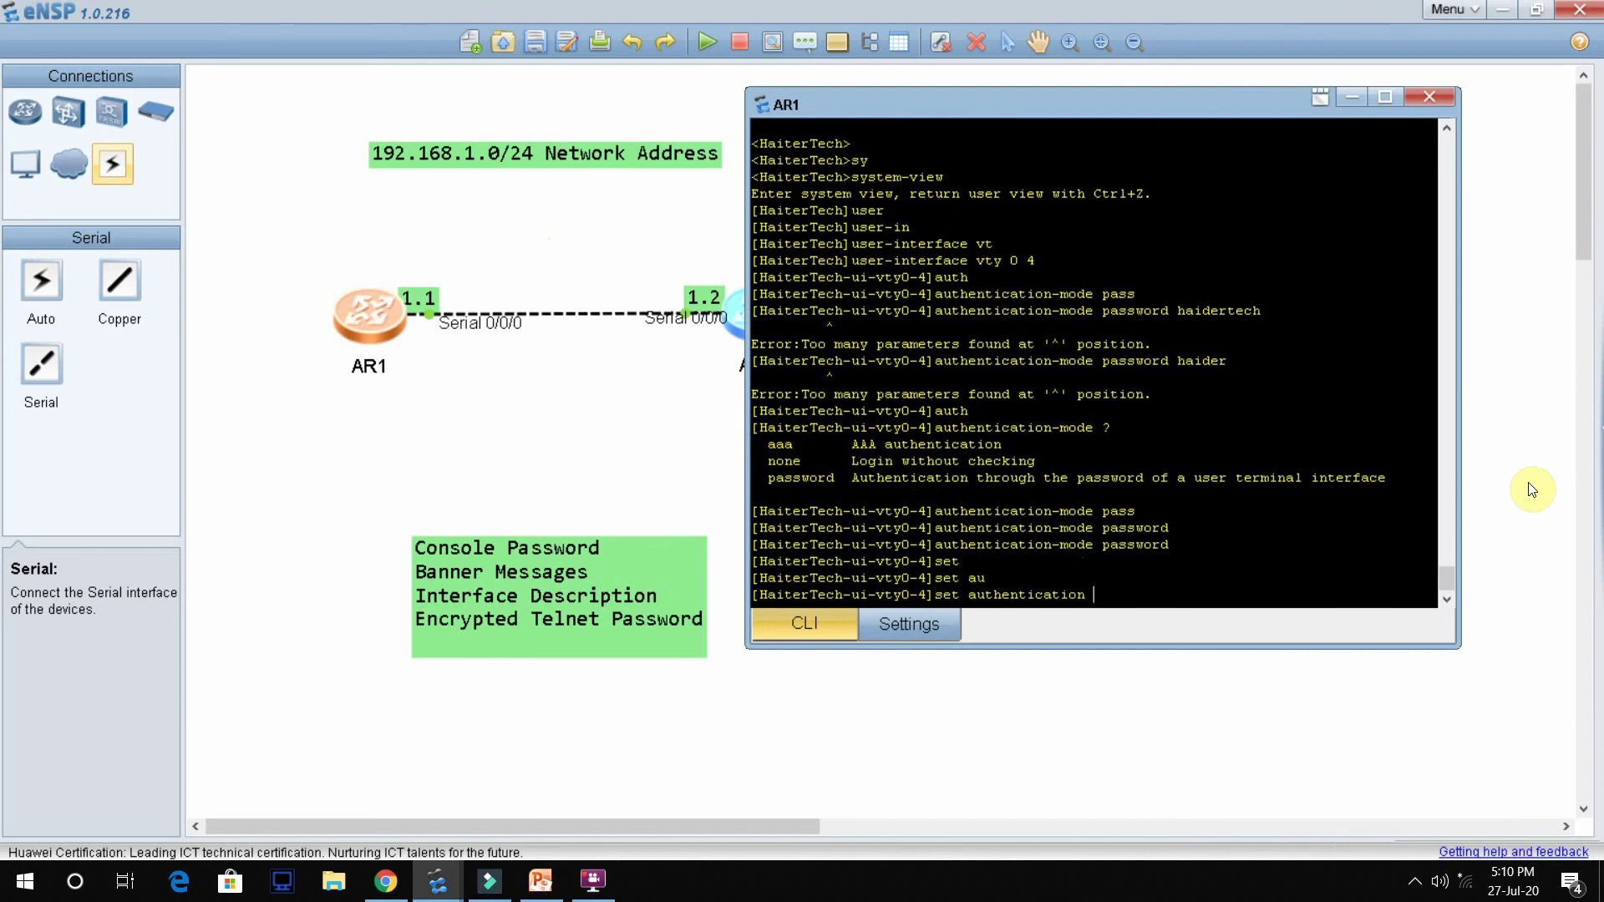
type("pass")
key("Tab")
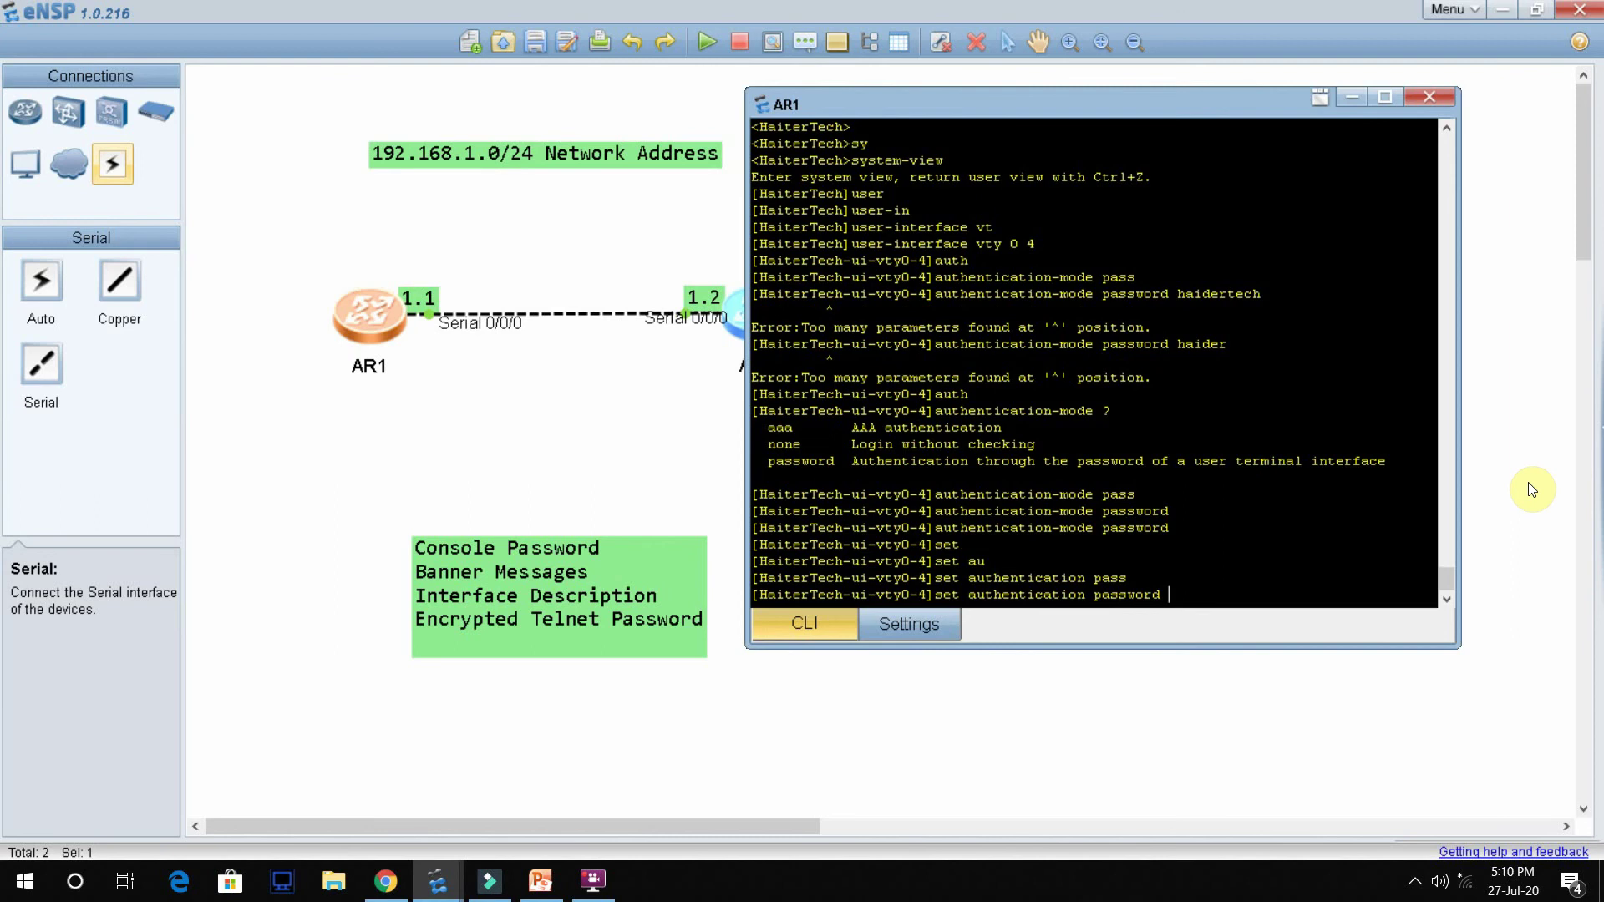
Step: Set a cipher-encrypted telnet password on VTY lines 0 to 4
type("?")
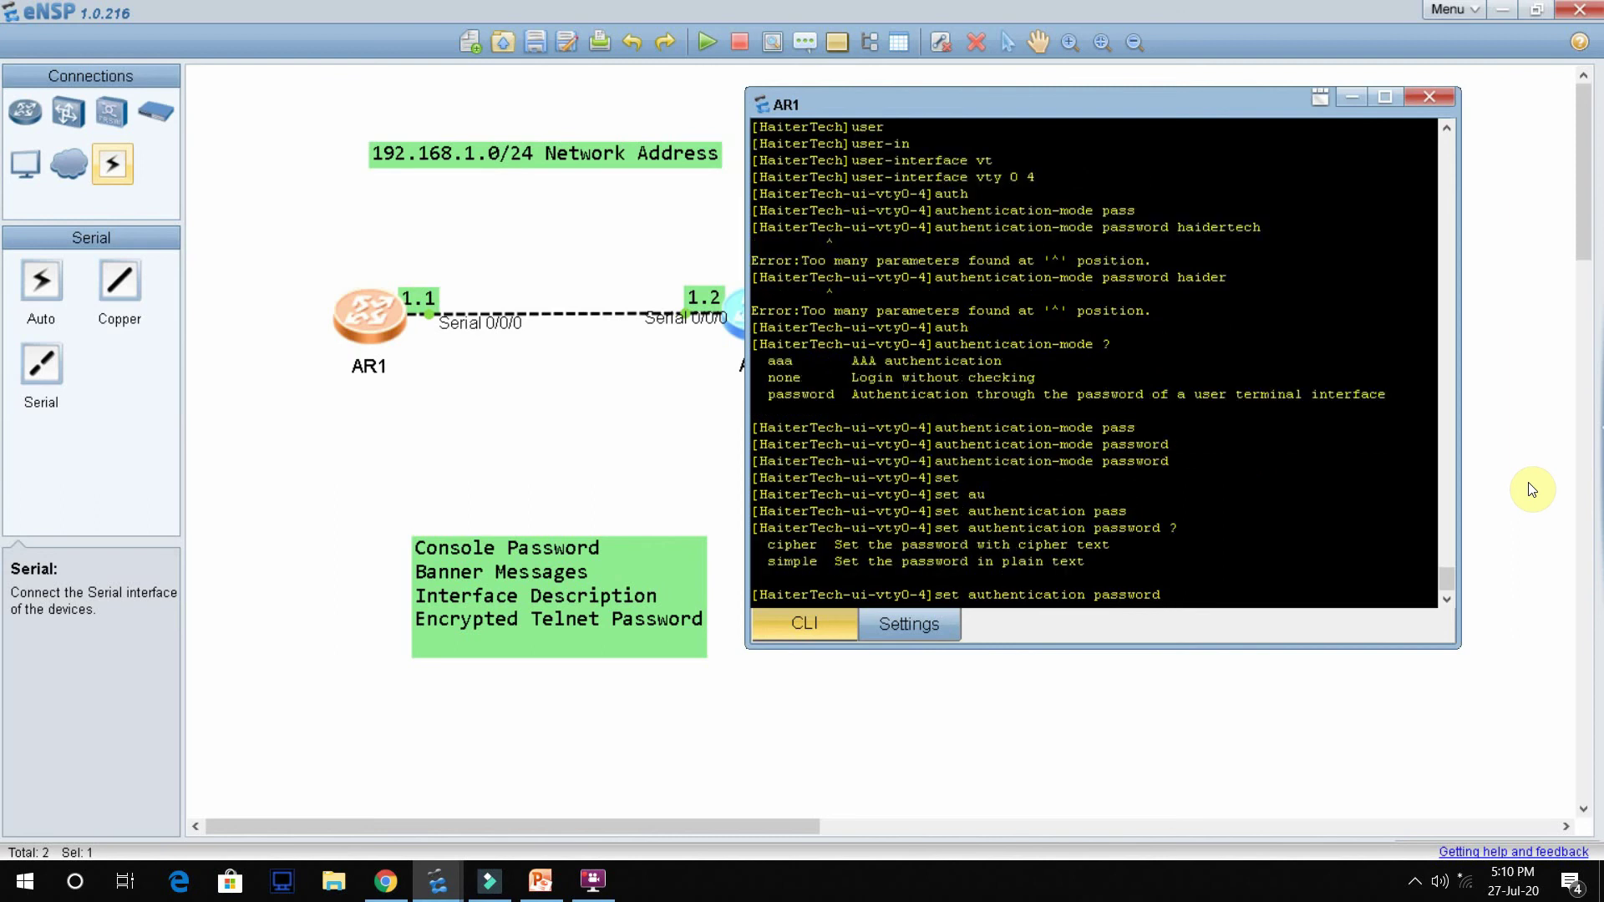
type("cip")
key("Tab")
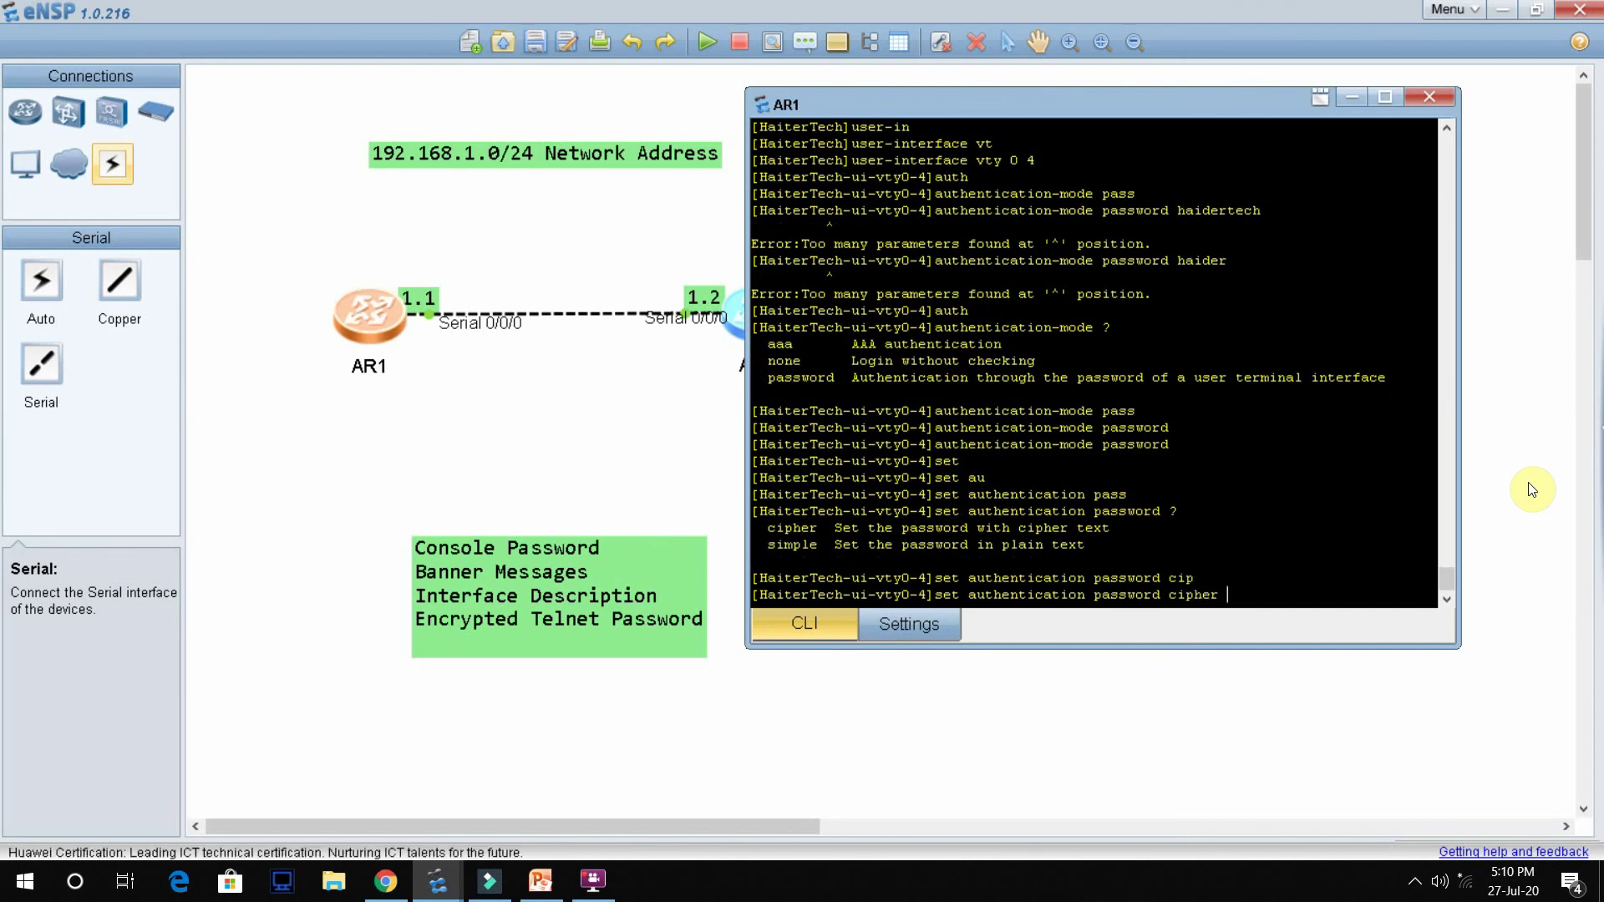
key("Return")
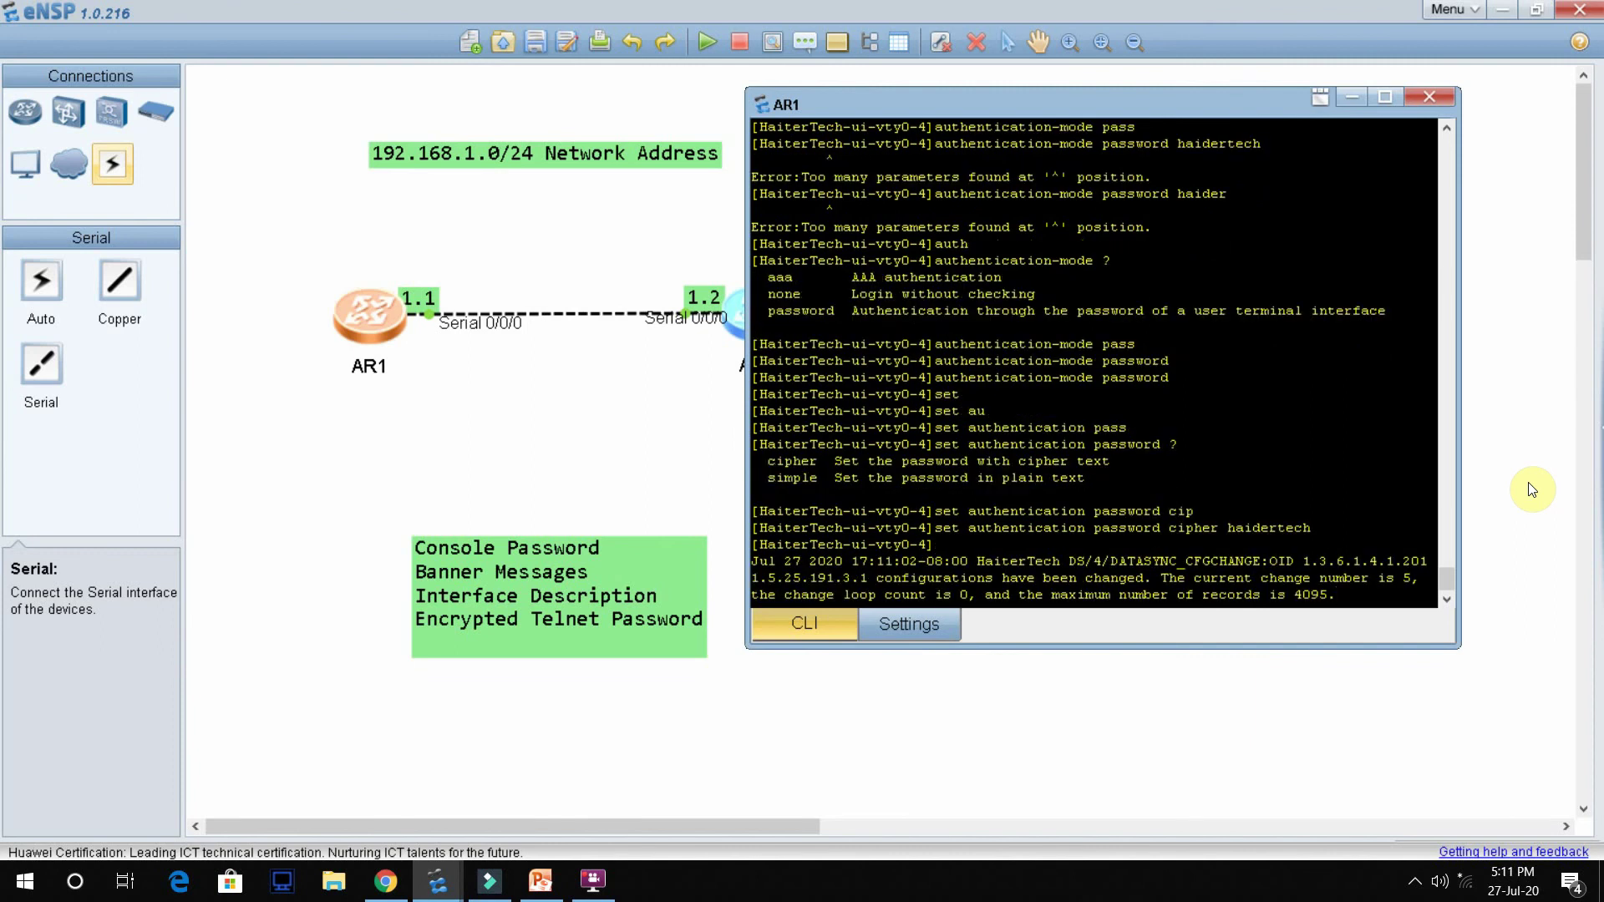
key("Return")
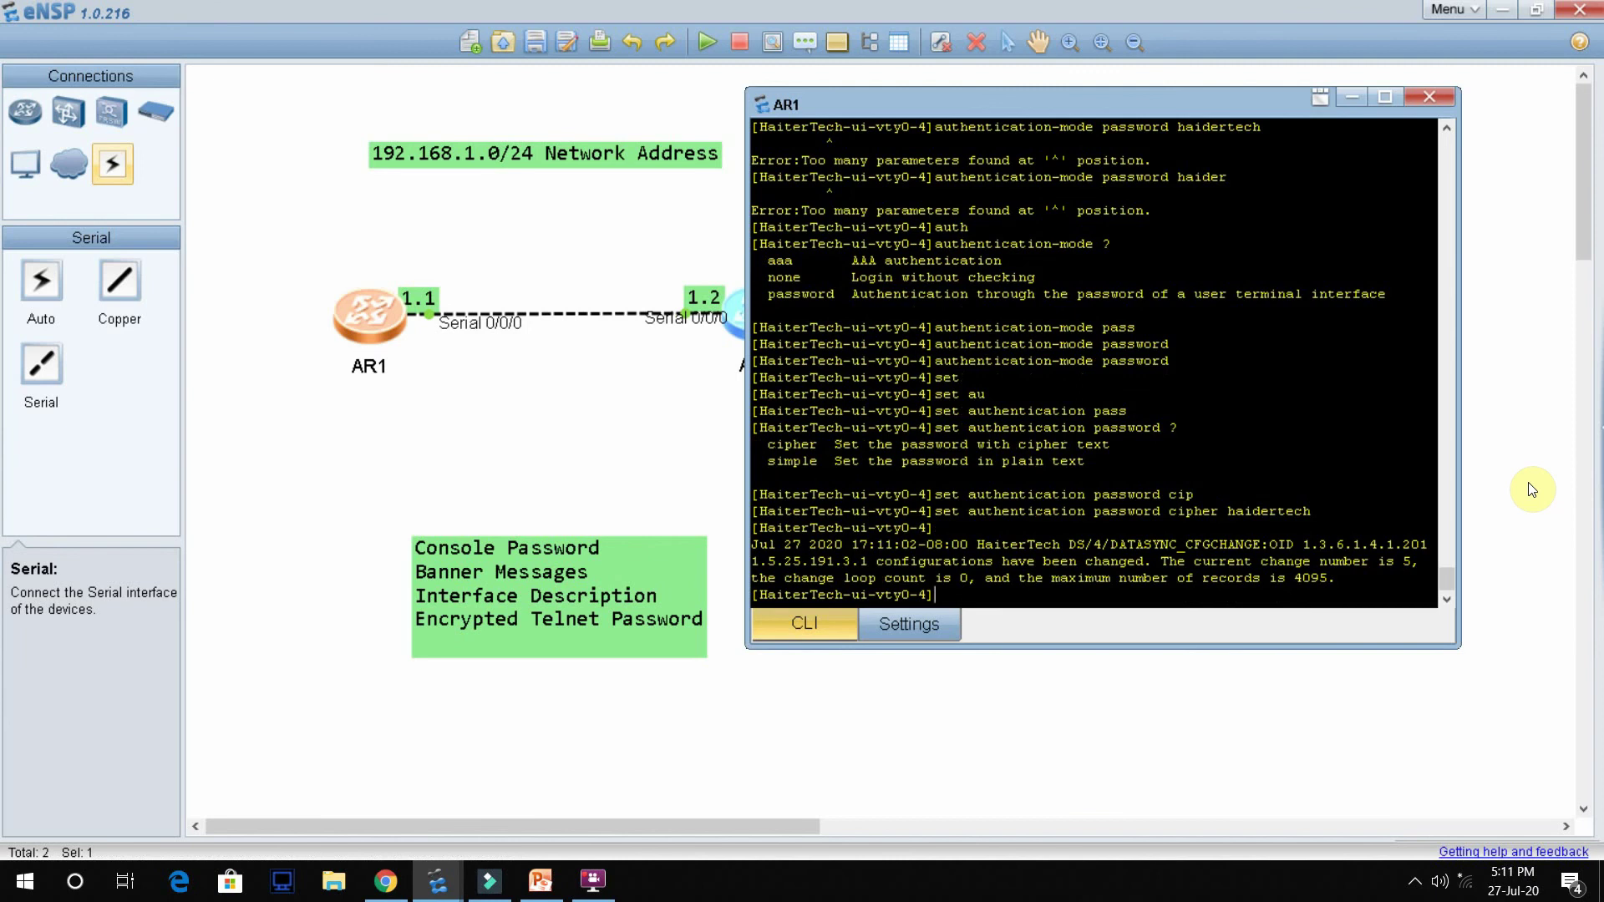
Step: Give telnet users privilege level 15 and return to user view
type("user")
key("Tab")
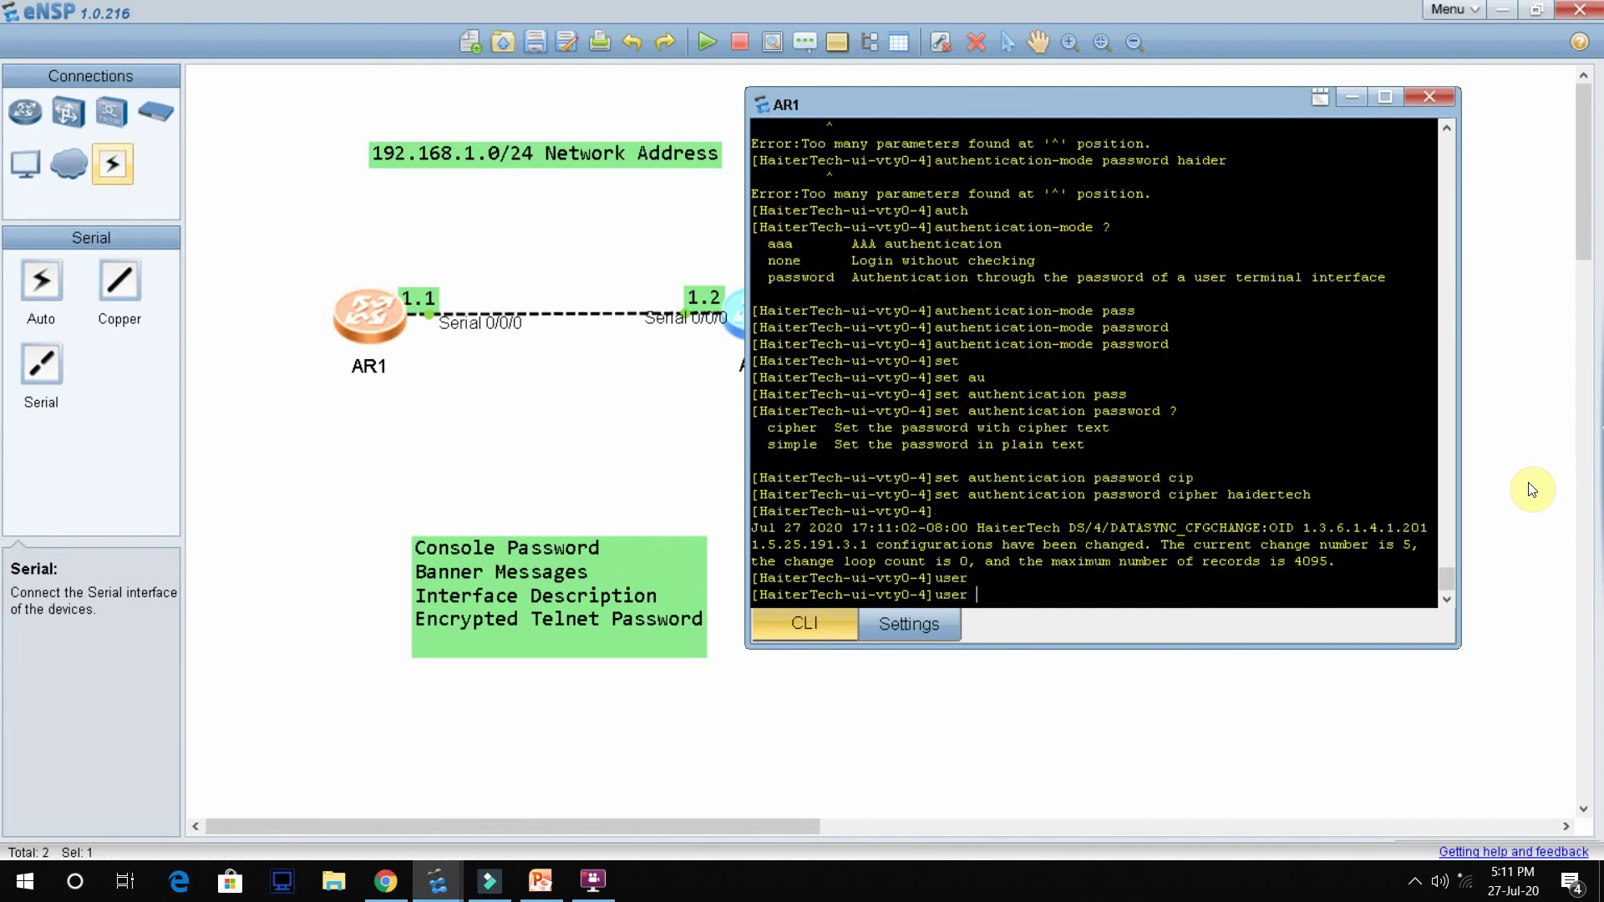
type("privi")
key("Tab")
type("le")
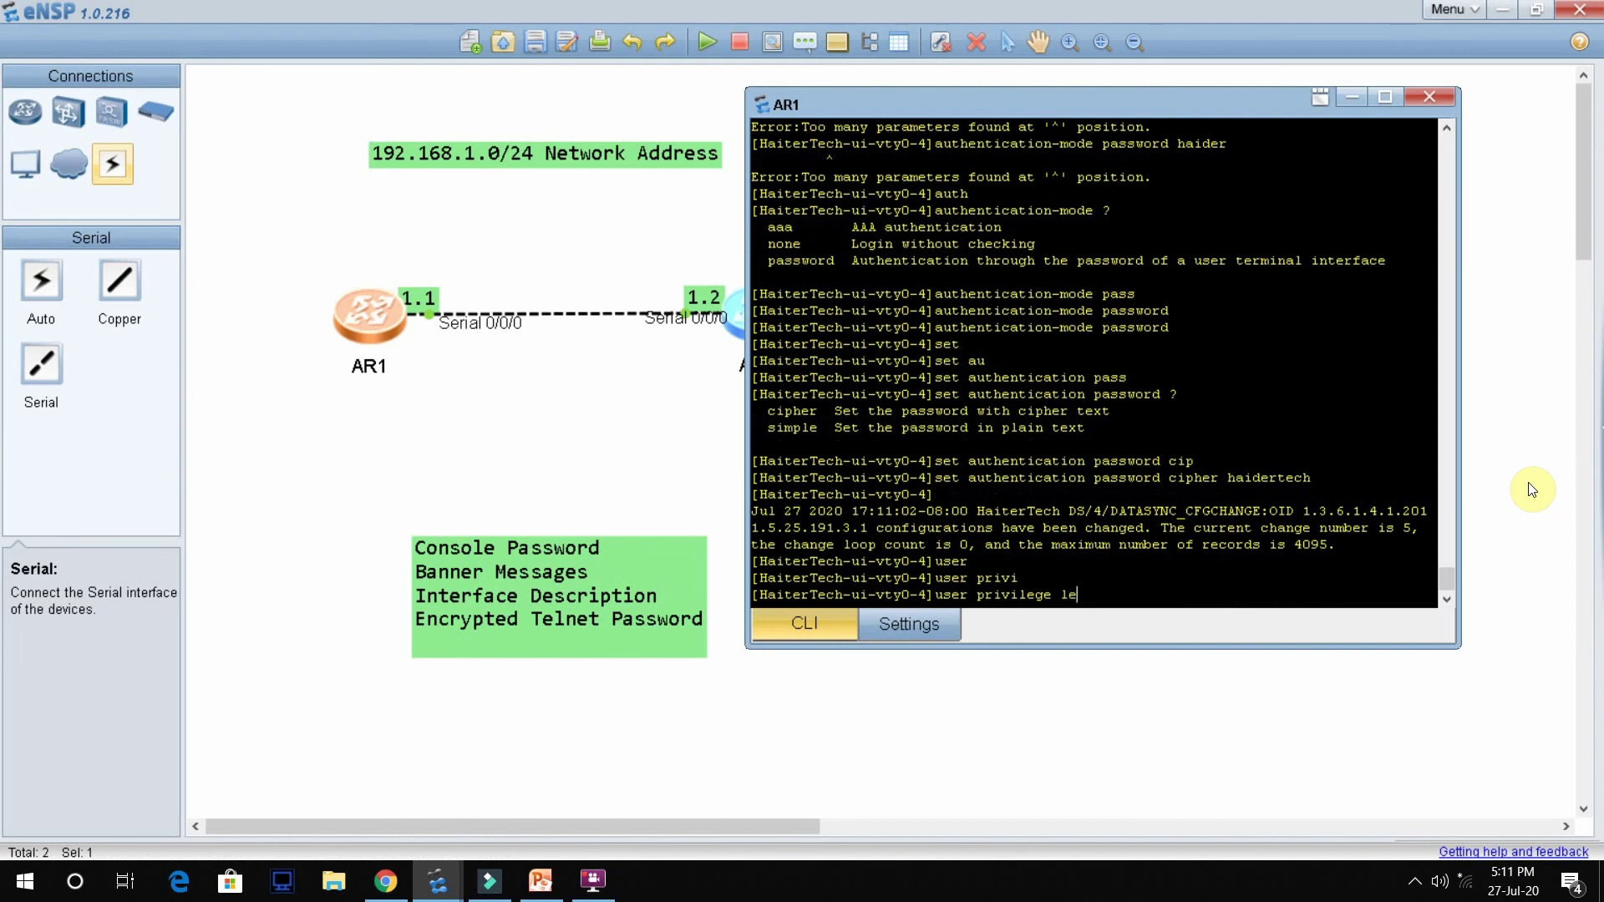
key("Tab")
type("15")
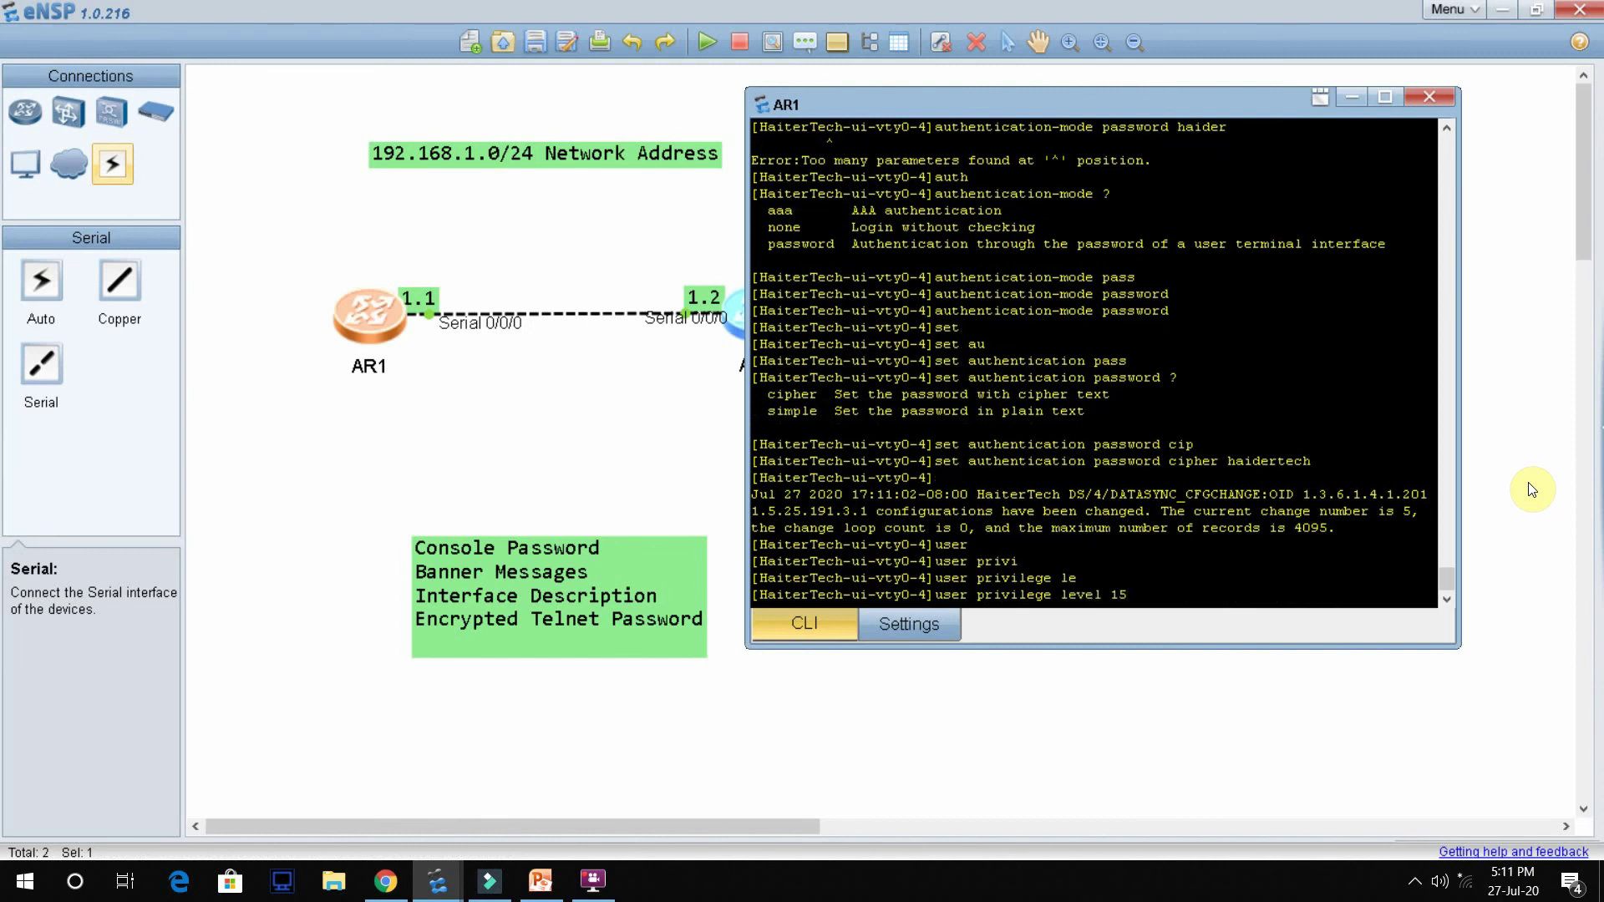
key("Return")
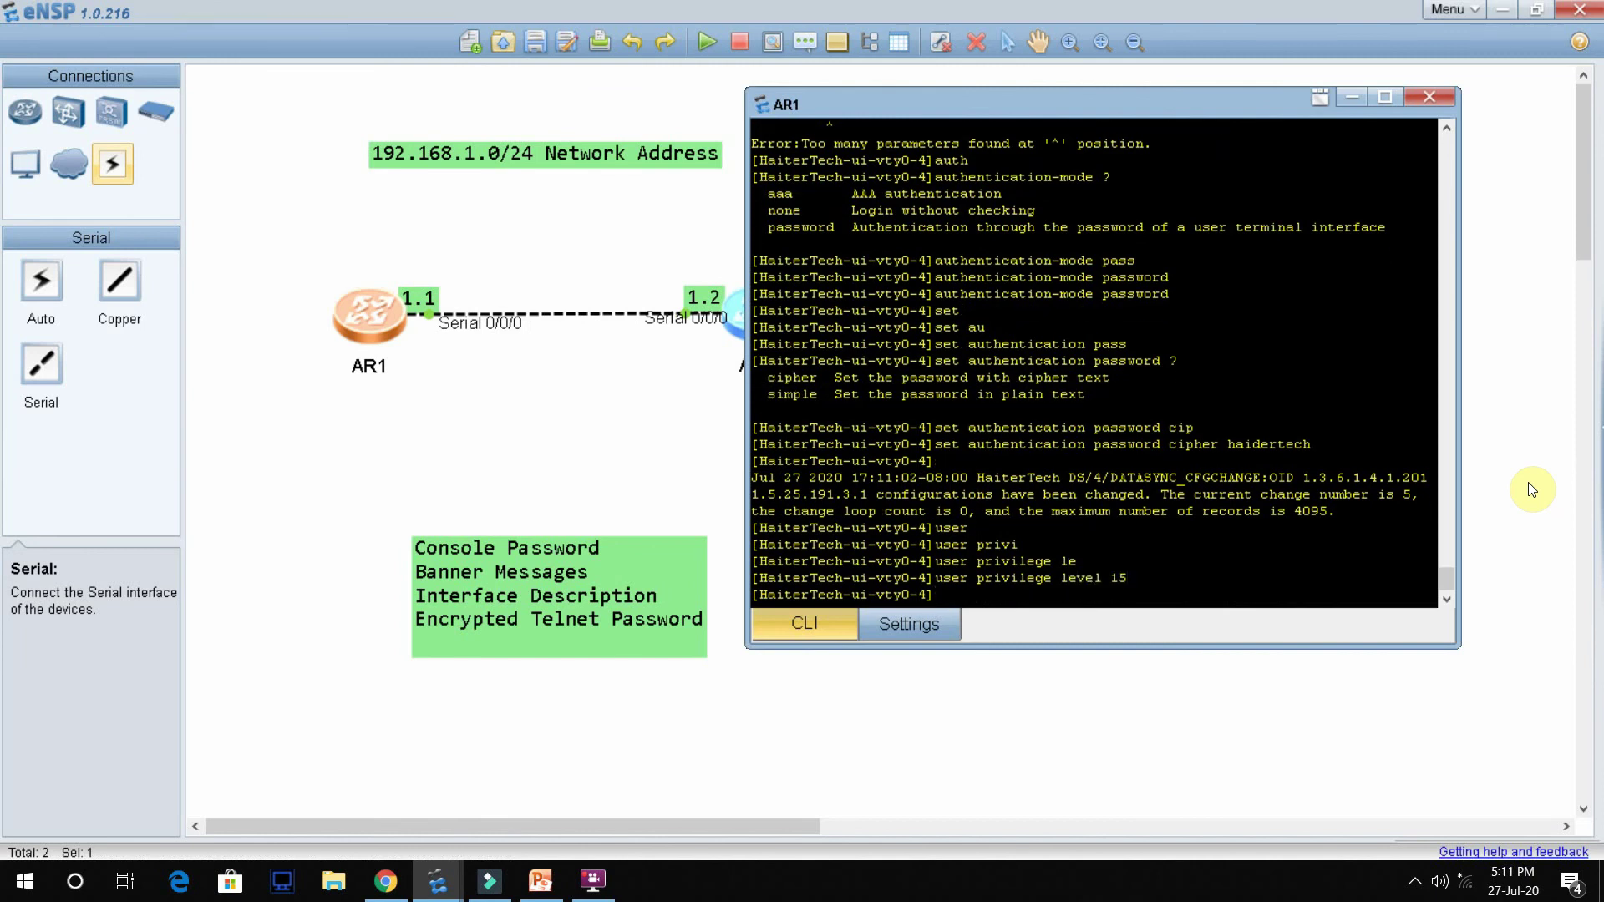
key("ctrl+z")
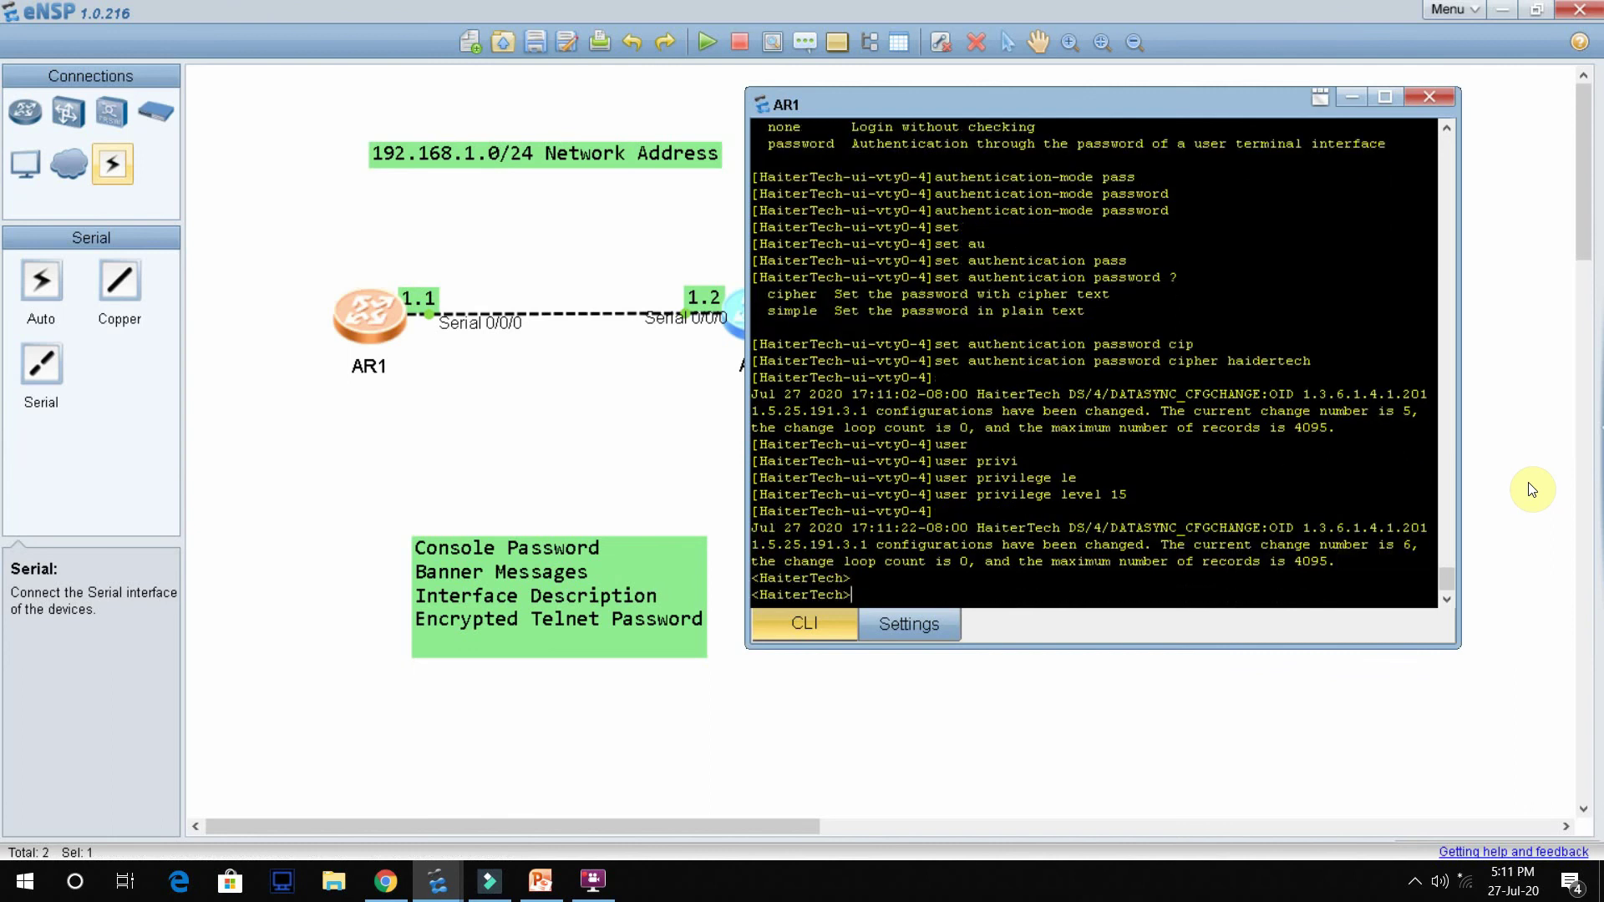
Step: Quit AR1's console, try a password at the new login prompt, then hide AR1's terminal
type("qui")
key("Tab")
key("Return")
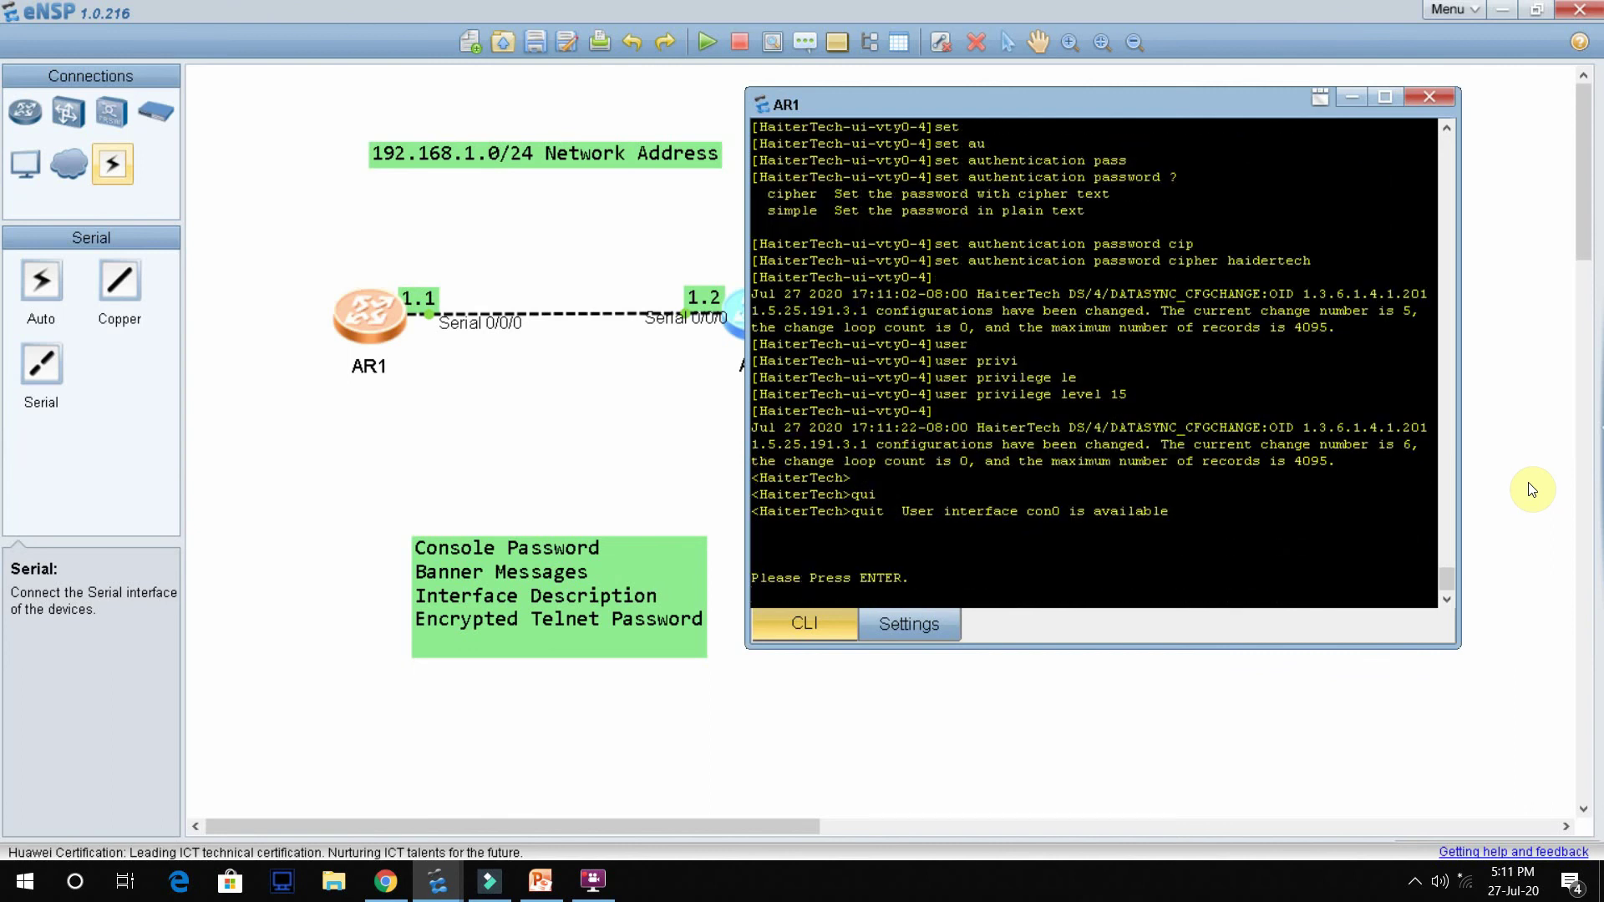
key("Return")
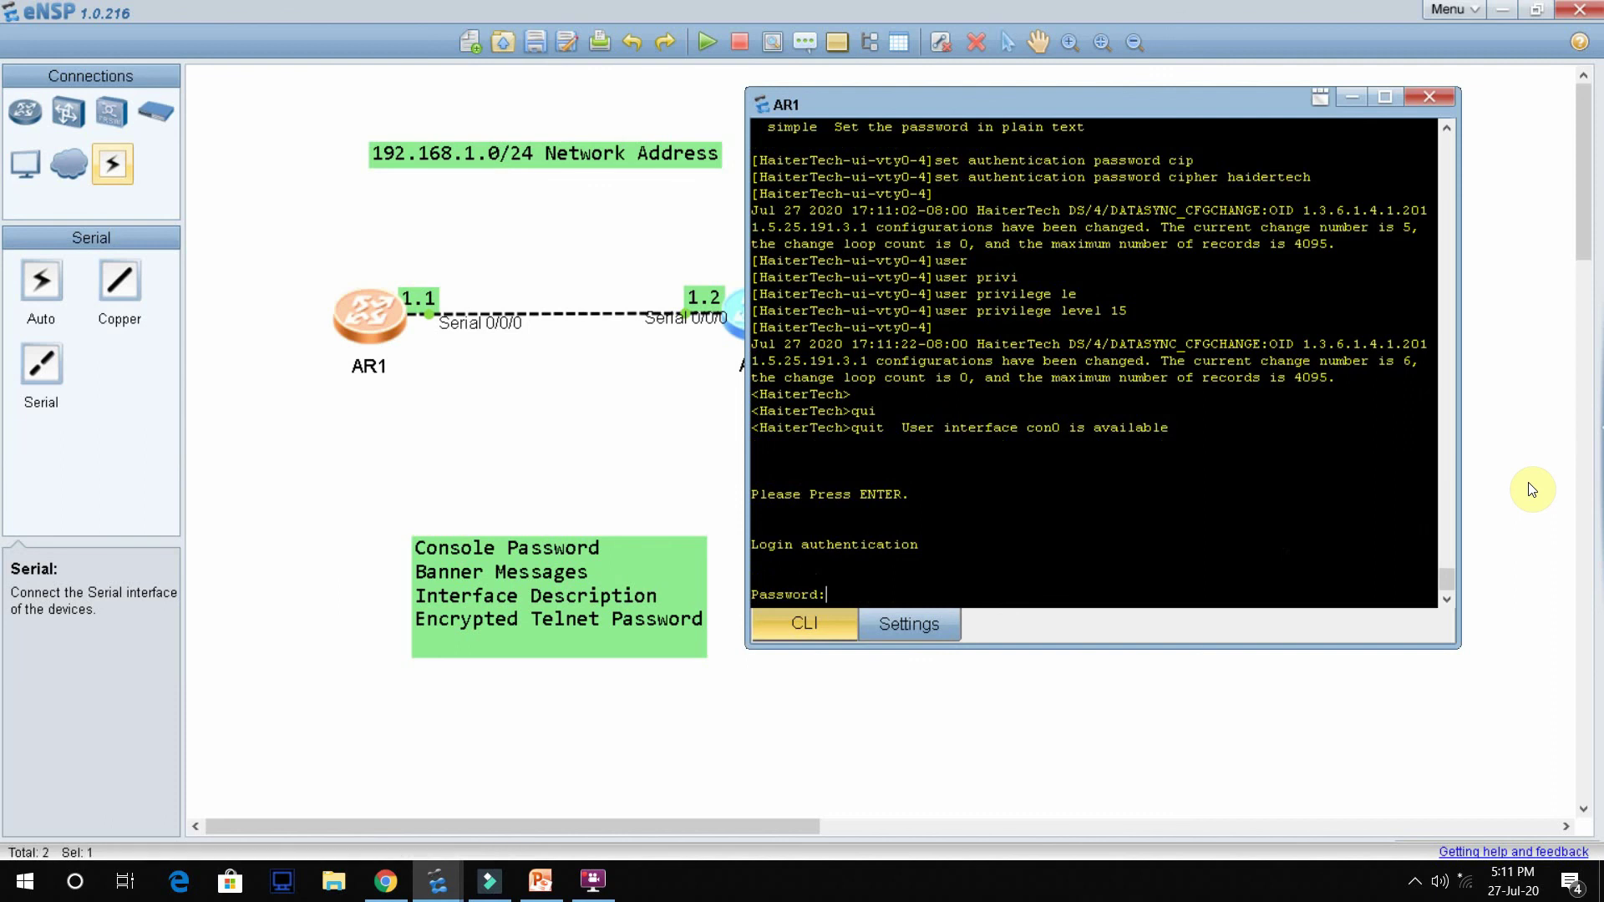
key("Return")
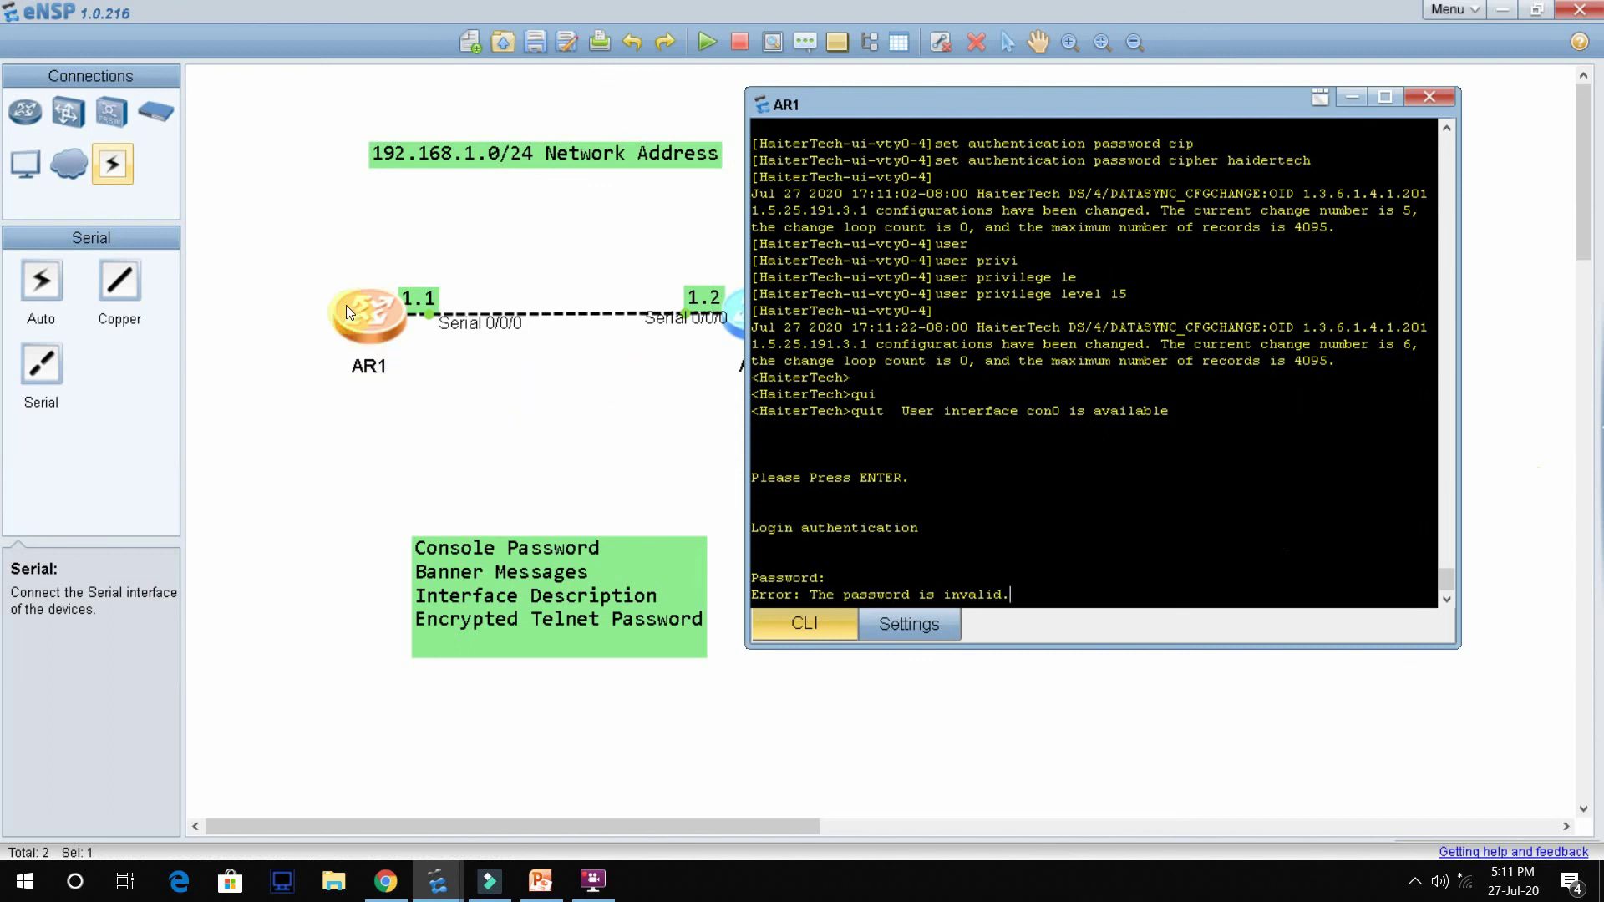
left_click(571, 433)
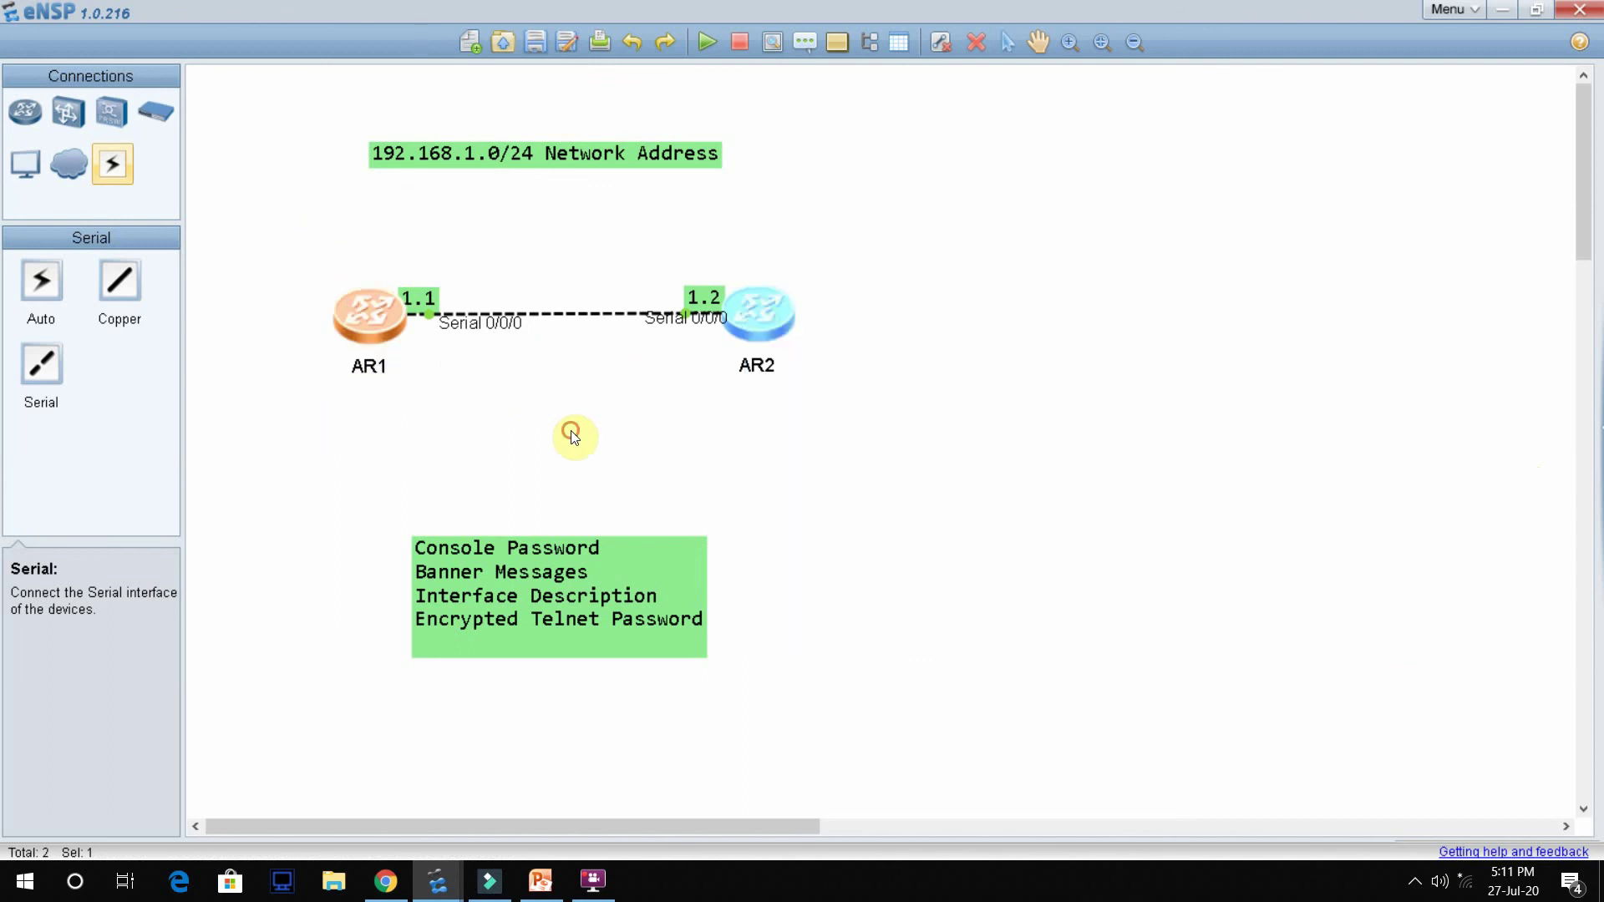
Step: From AR2's console, telnet to 192.168.1.1 and log in with the VTY password
double_click(754, 314)
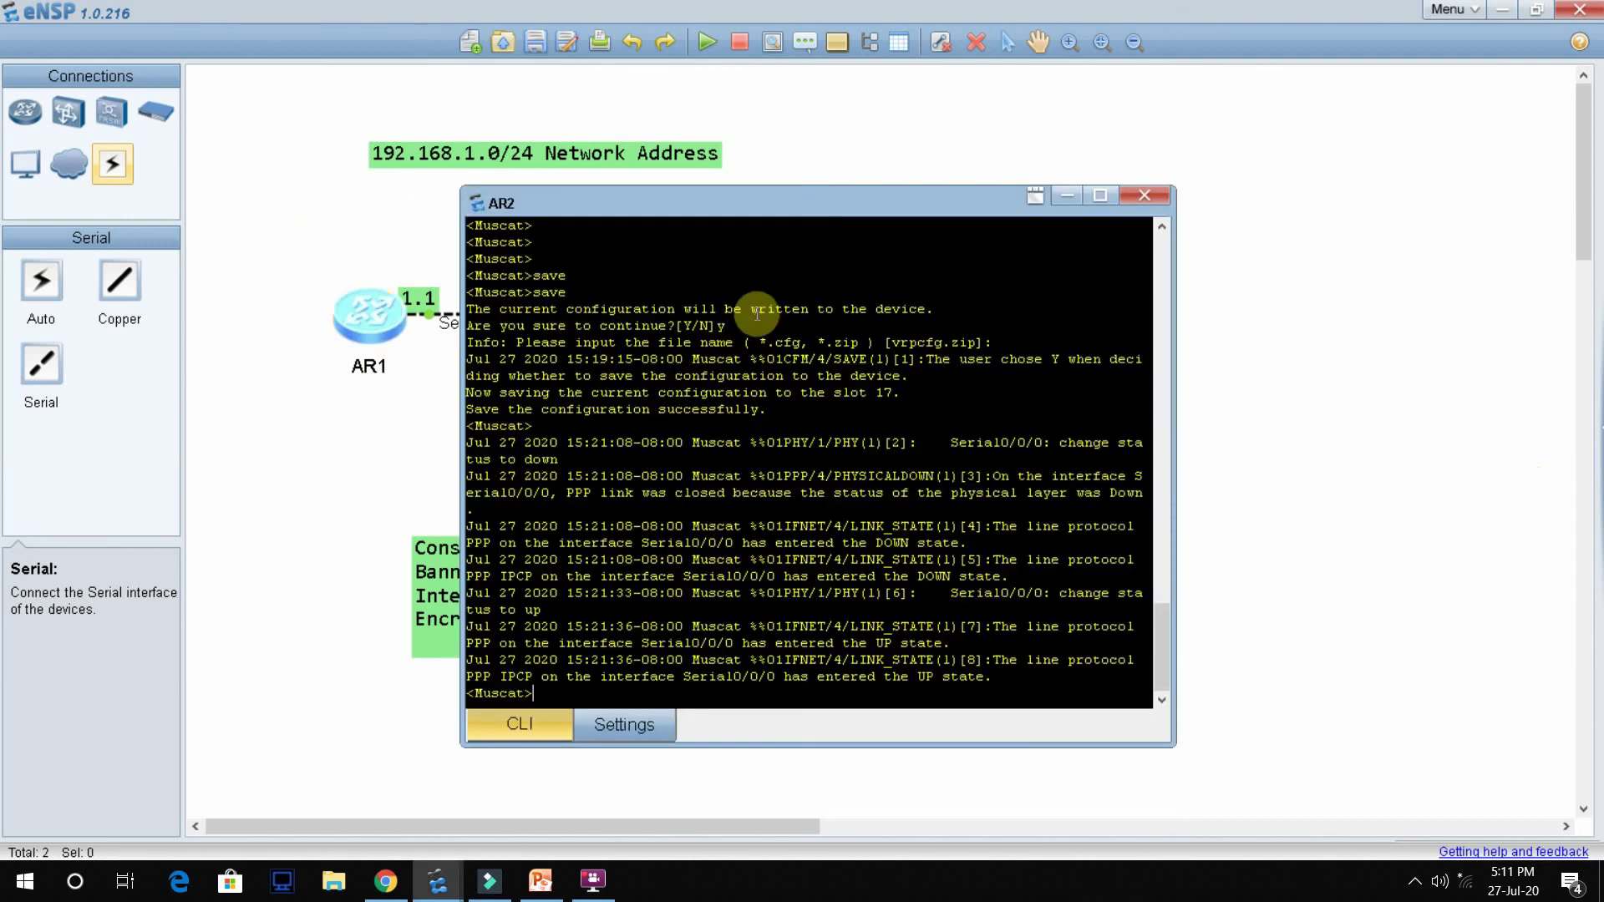
key("Return")
key("Return")
key("Return")
key("Return")
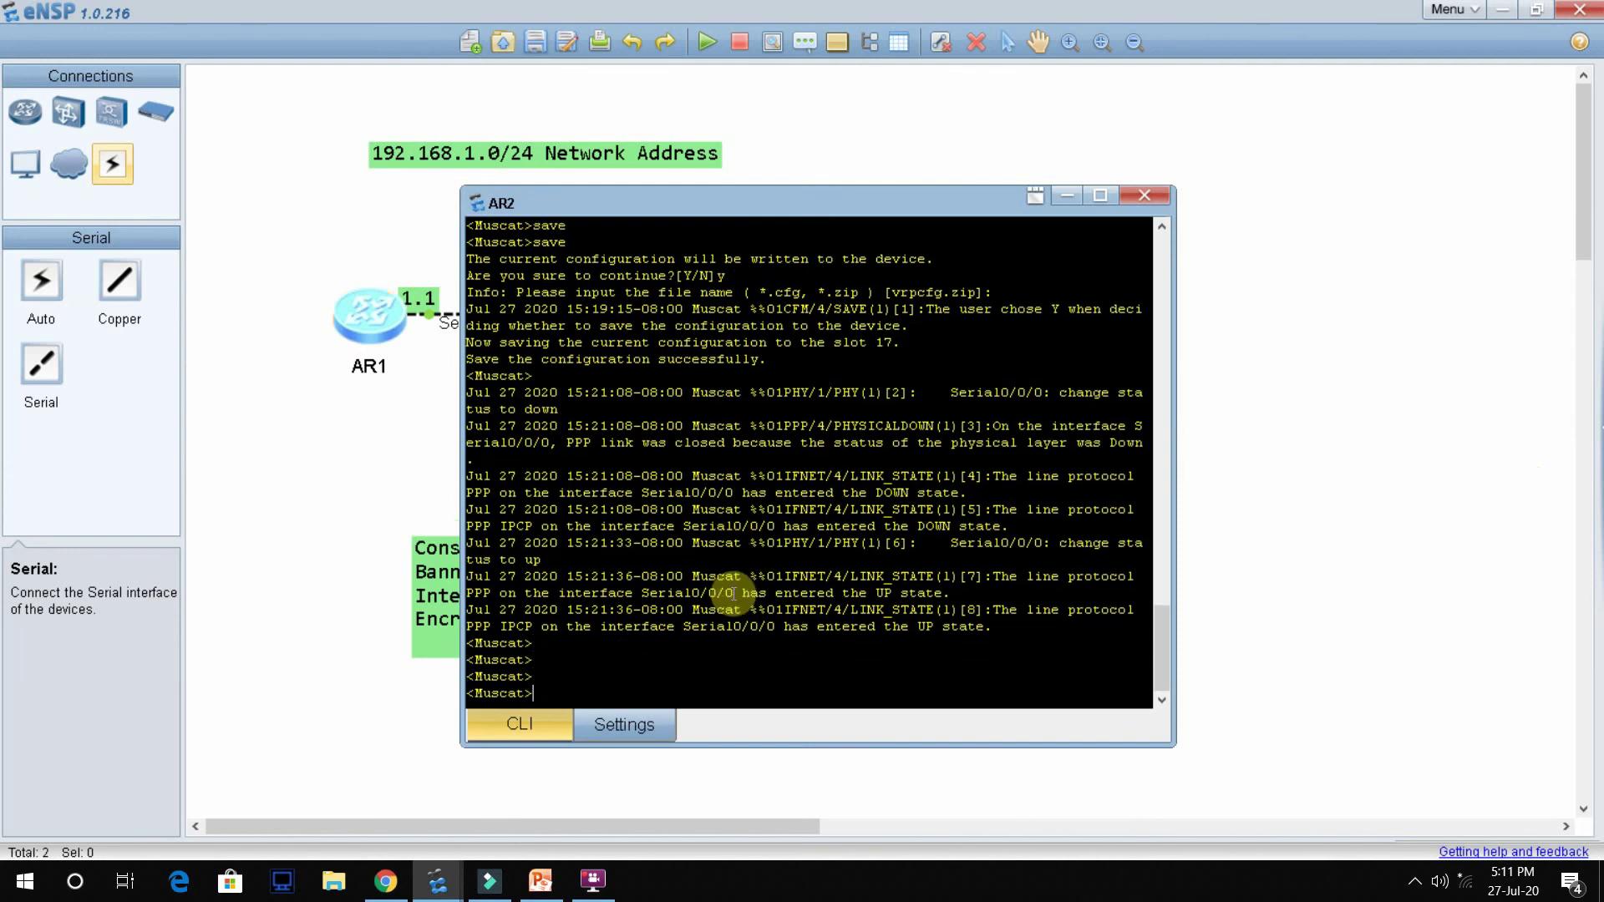
type("telne")
key("Tab")
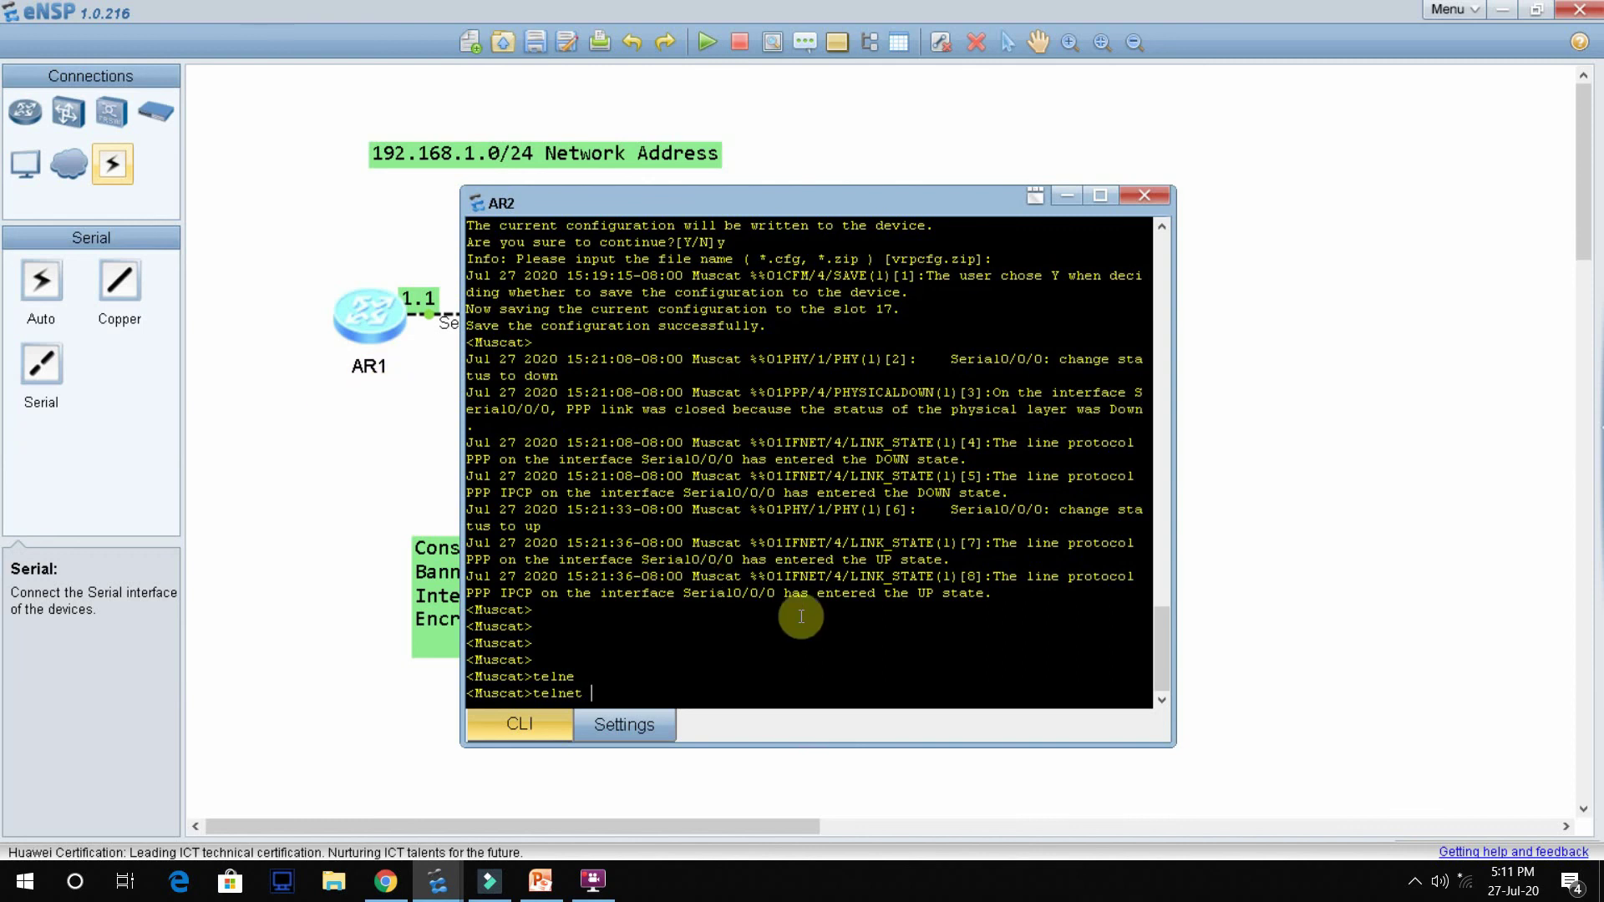
type("192.168.1.1")
key("Return")
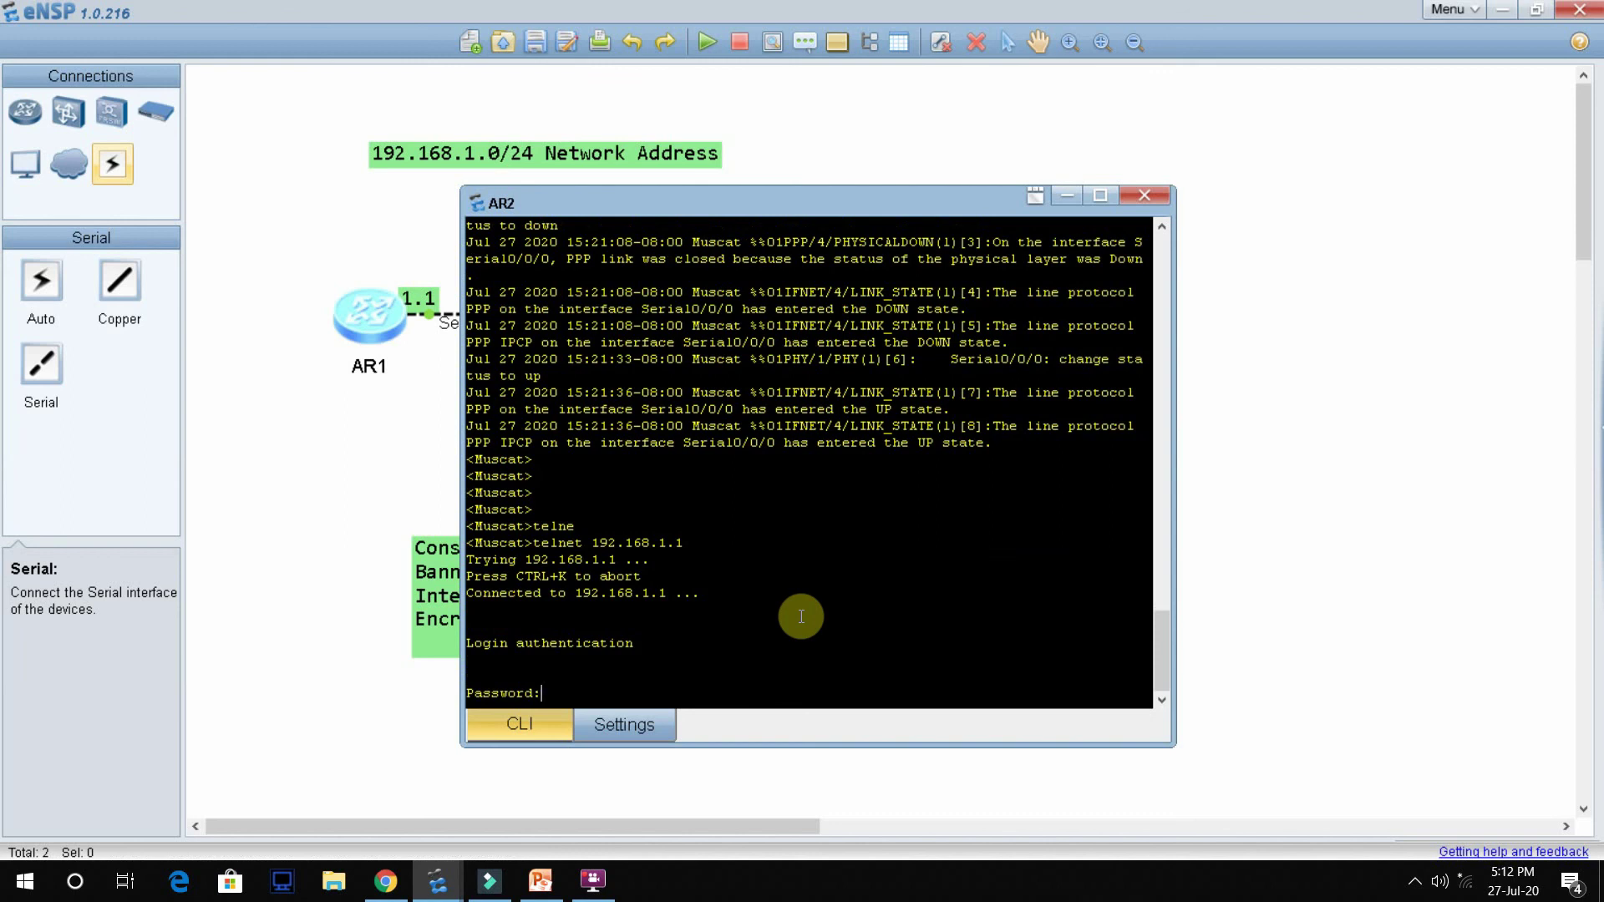
key("Return")
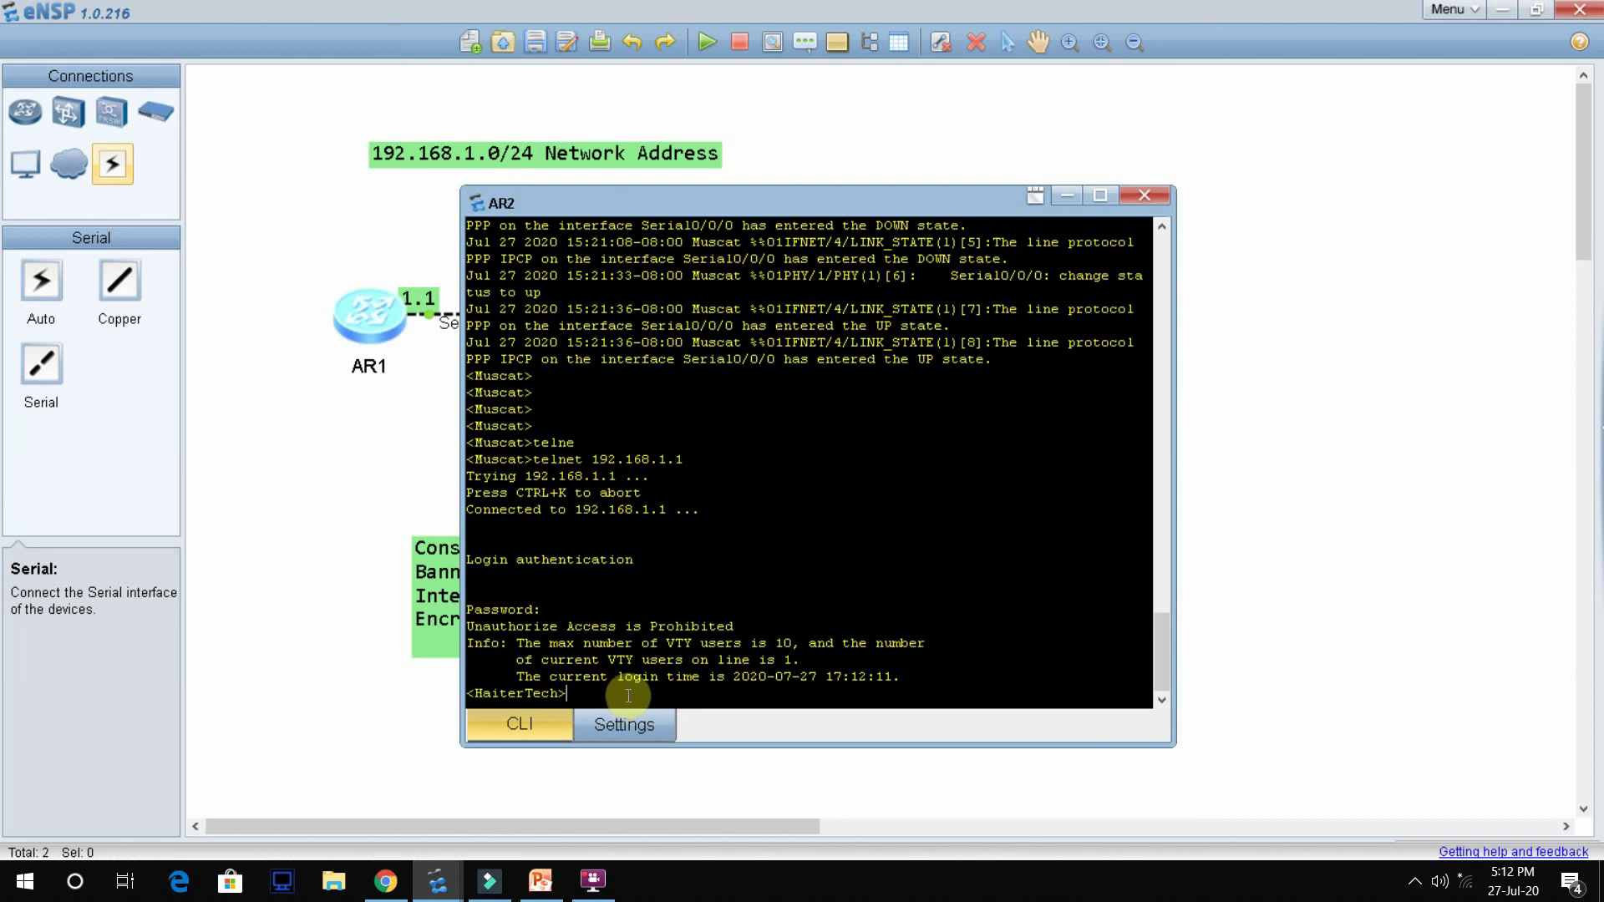
left_click_drag(717, 202, 1091, 197)
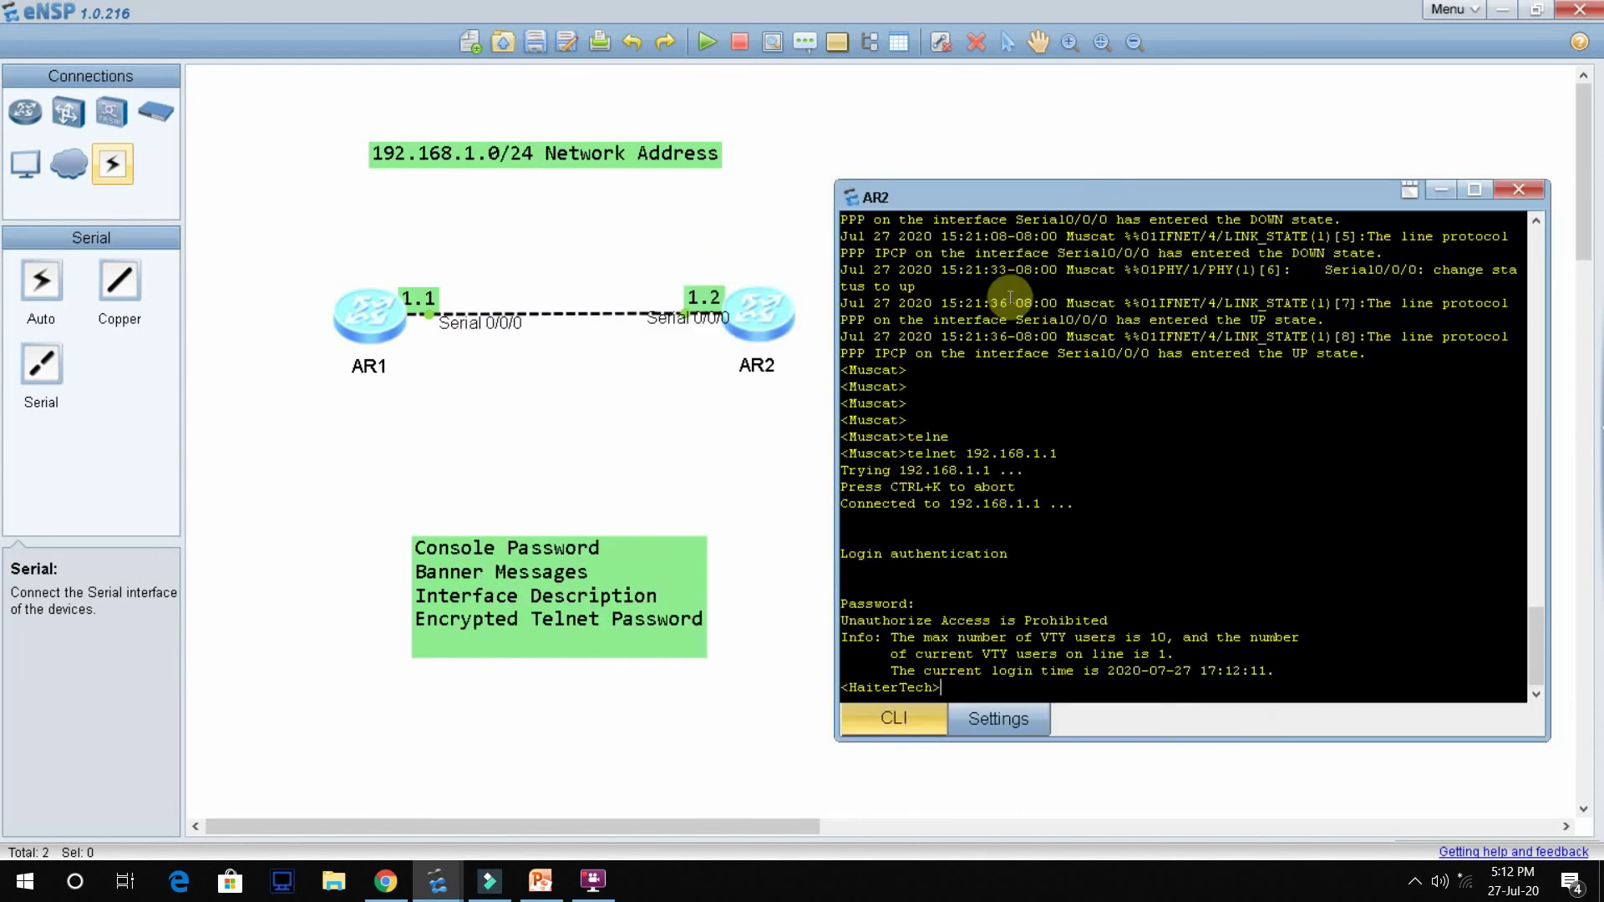